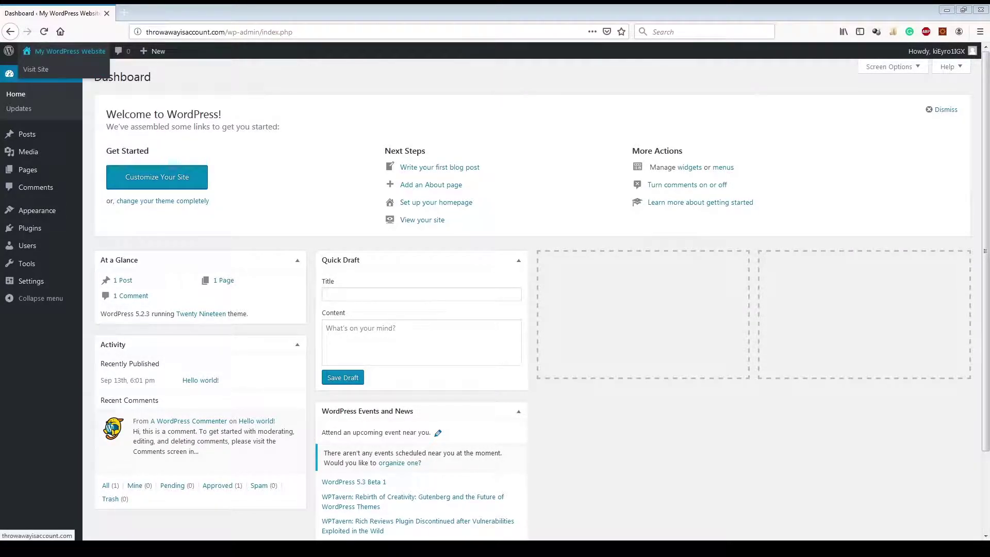
Step: Open the About WordPress 5.2.3 page and view its Credits, Privacy and What's New tabs
mouse_move(9, 51)
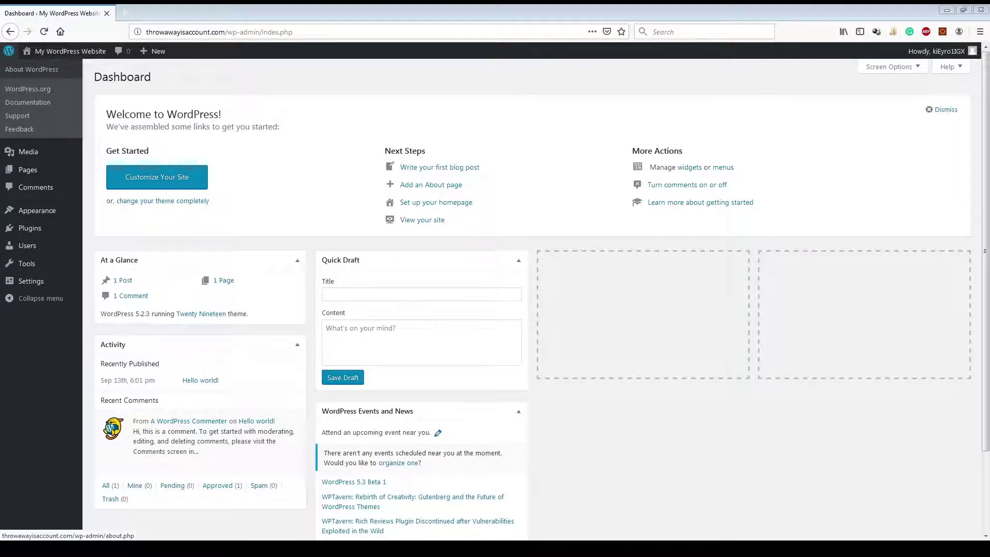
left_click(31, 69)
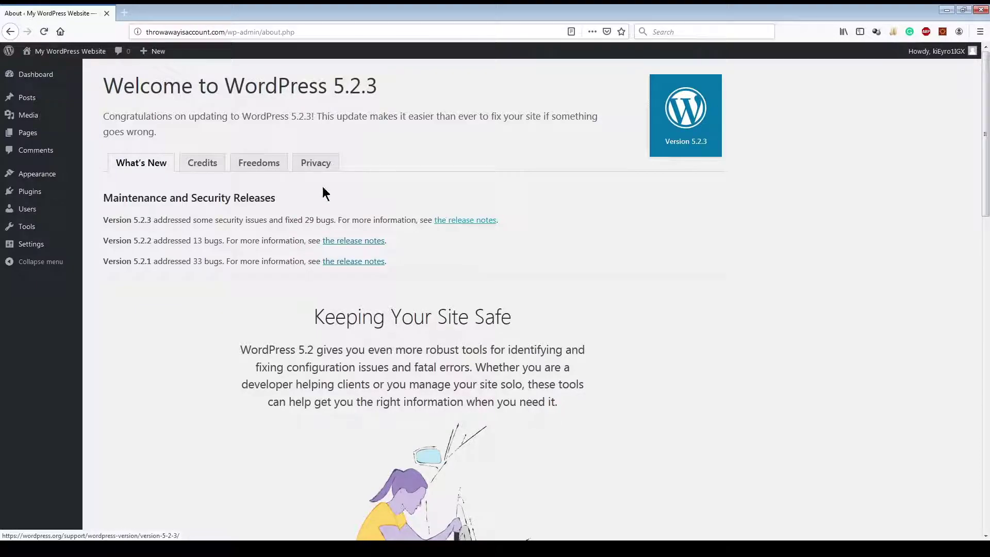
left_click(209, 167)
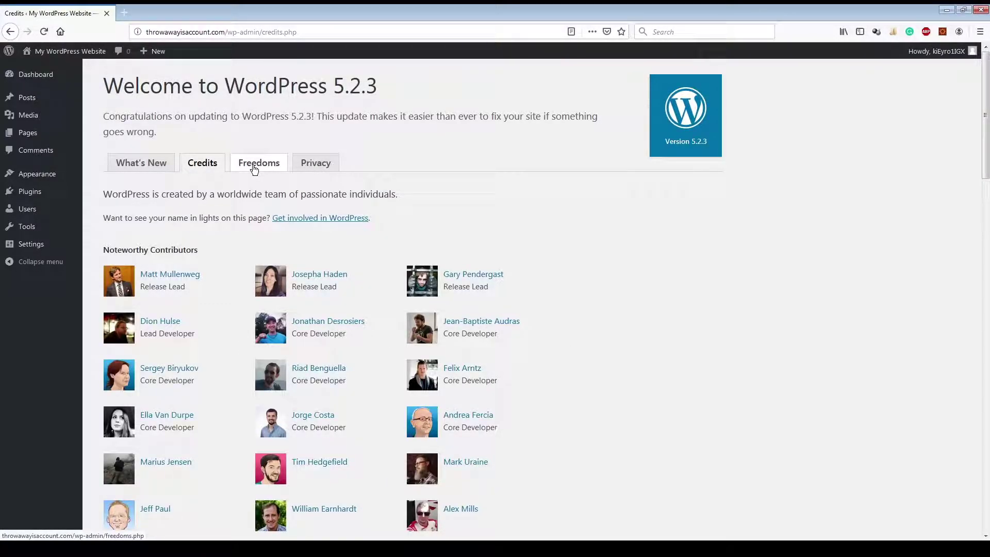
left_click(316, 164)
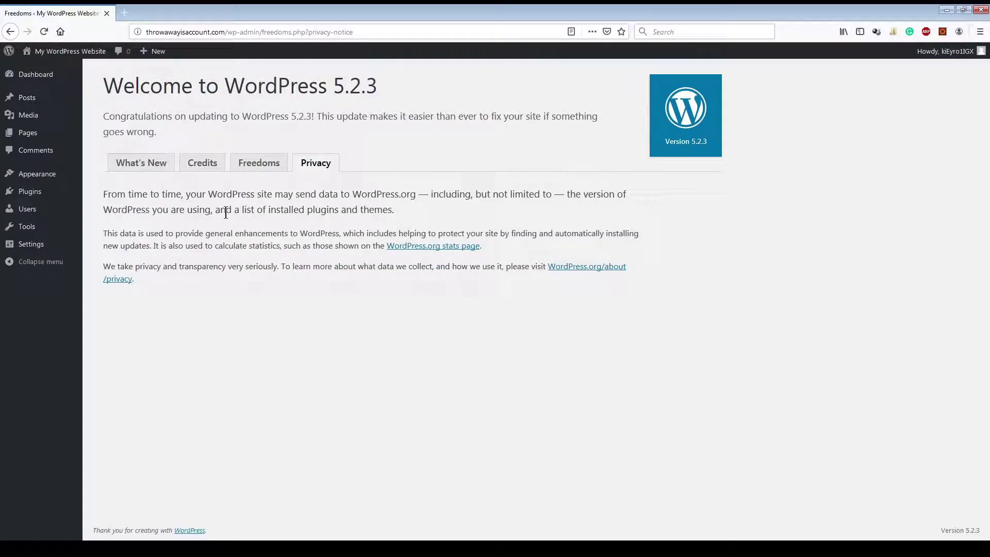
left_click(144, 166)
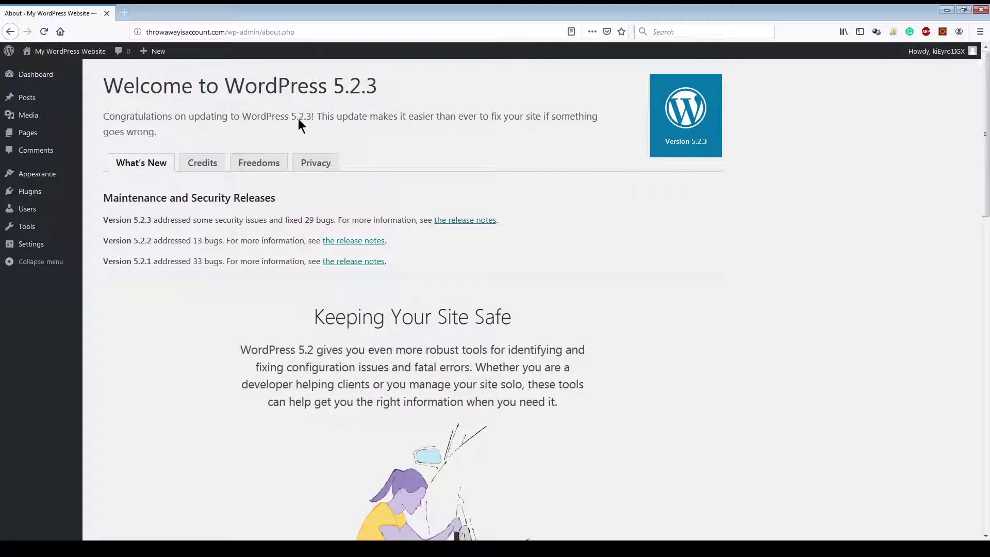
mouse_move(57, 57)
mouse_move(84, 50)
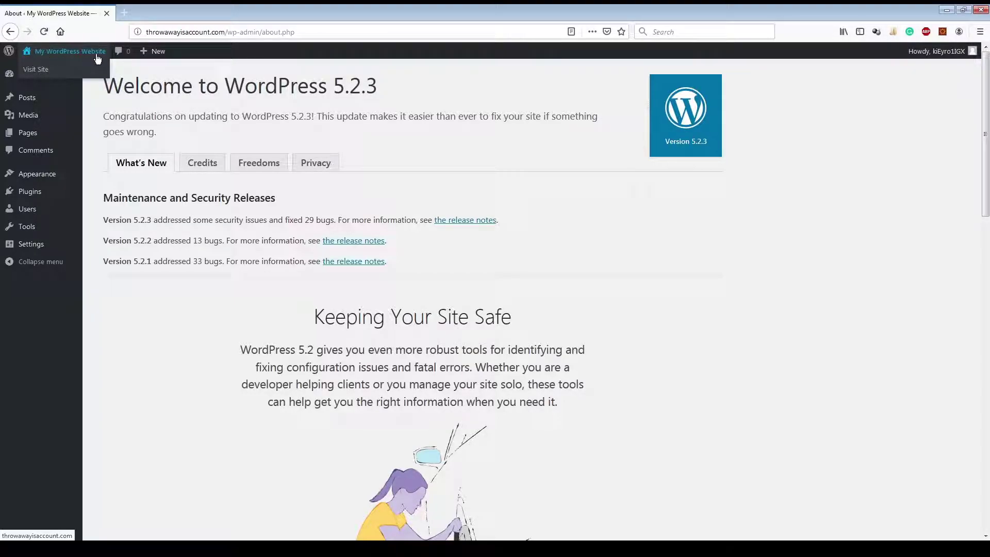
Step: Visit the public front page of My WordPress Website and scroll through the Hello world! post
left_click(58, 55)
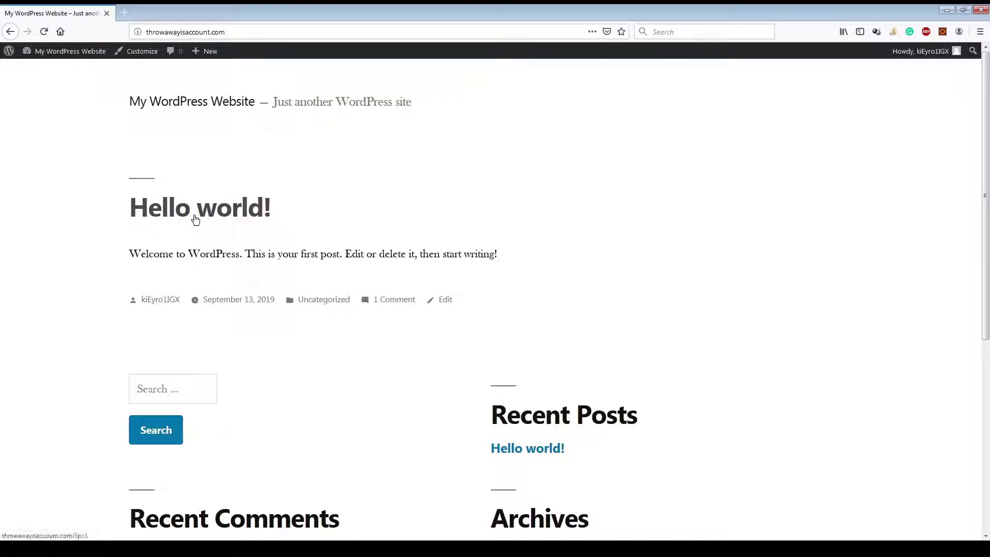
scroll(638, 287, "down", 5)
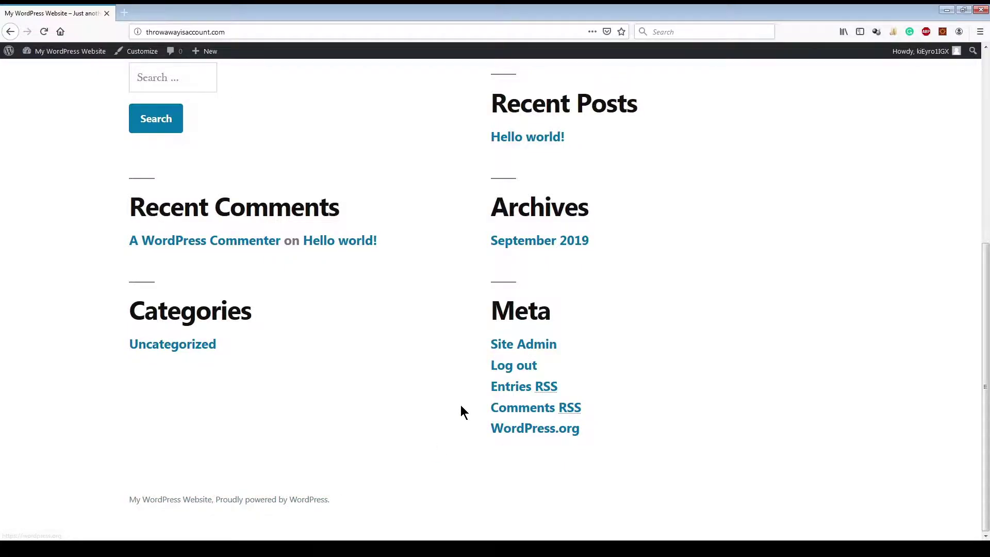
scroll(459, 408, "up", 5)
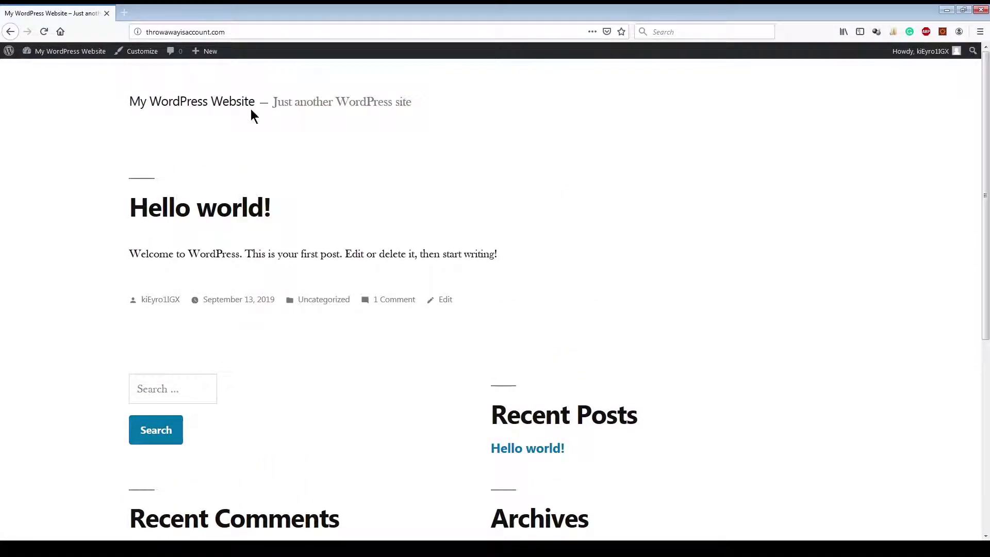
Step: Return from the public site to the admin Dashboard through the admin bar site name
left_click(77, 54)
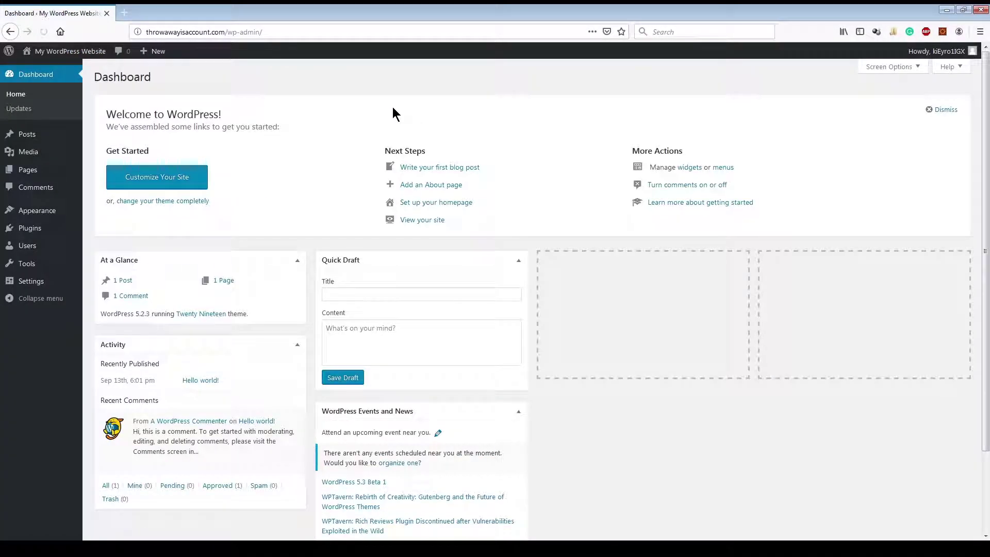
mouse_move(71, 54)
mouse_move(943, 54)
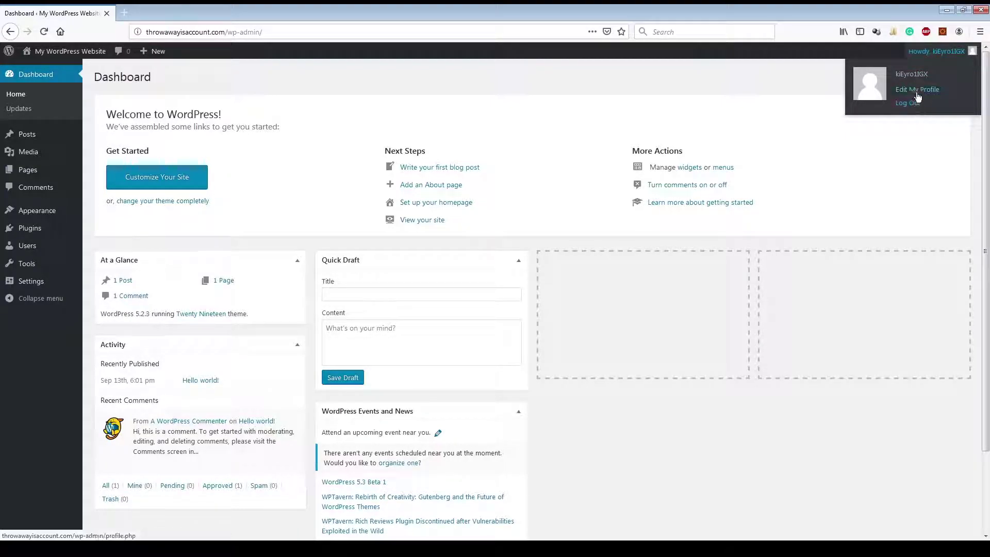
Step: Open the Your Profile page and scroll down to the password settings
left_click(917, 89)
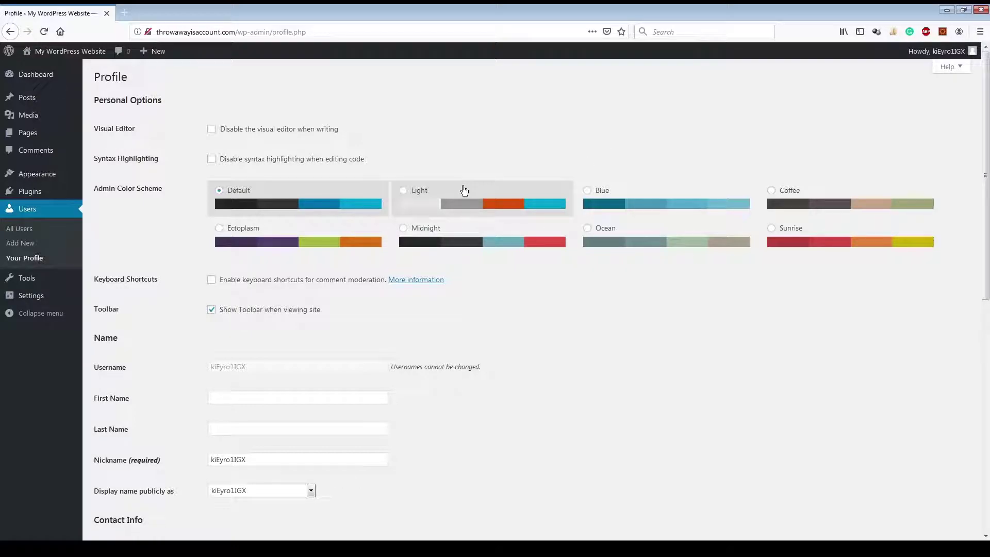
scroll(454, 202, "down", 3)
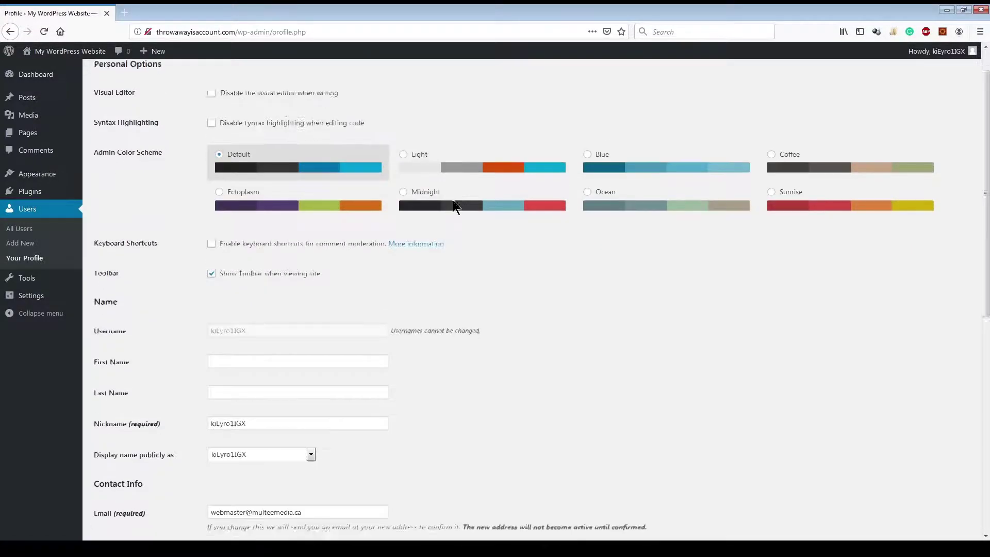
scroll(453, 205, "down", 2)
scroll(454, 205, "down", 3)
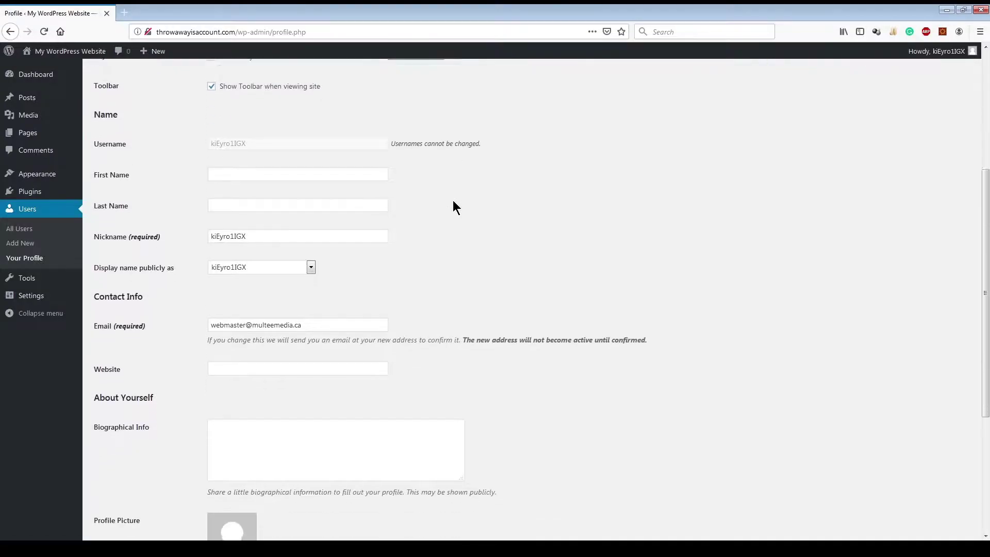
scroll(324, 261, "down", 5)
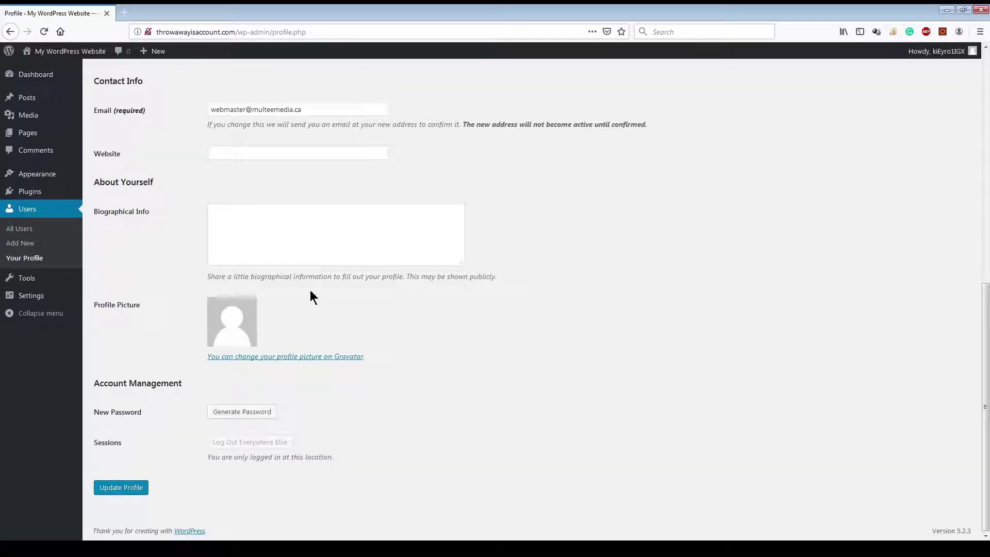
Step: Generate a new password, type a trial password over it, then cancel the change
left_click(239, 411)
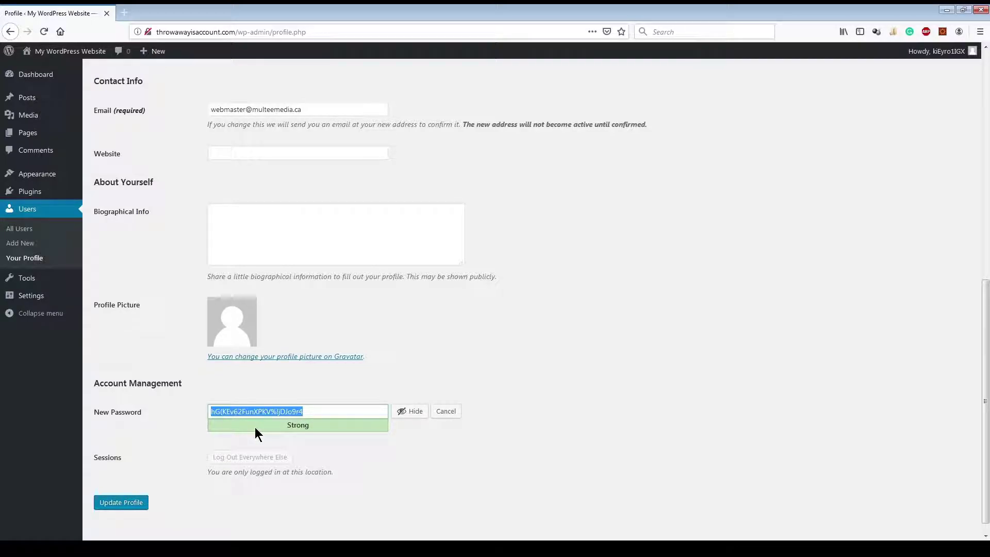
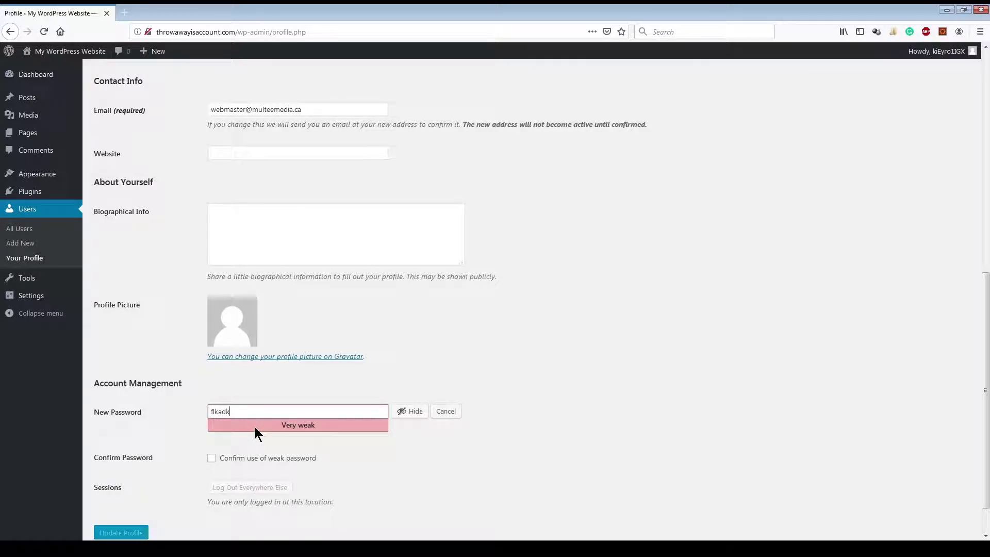
key("BackSpace")
key("BackSpace")
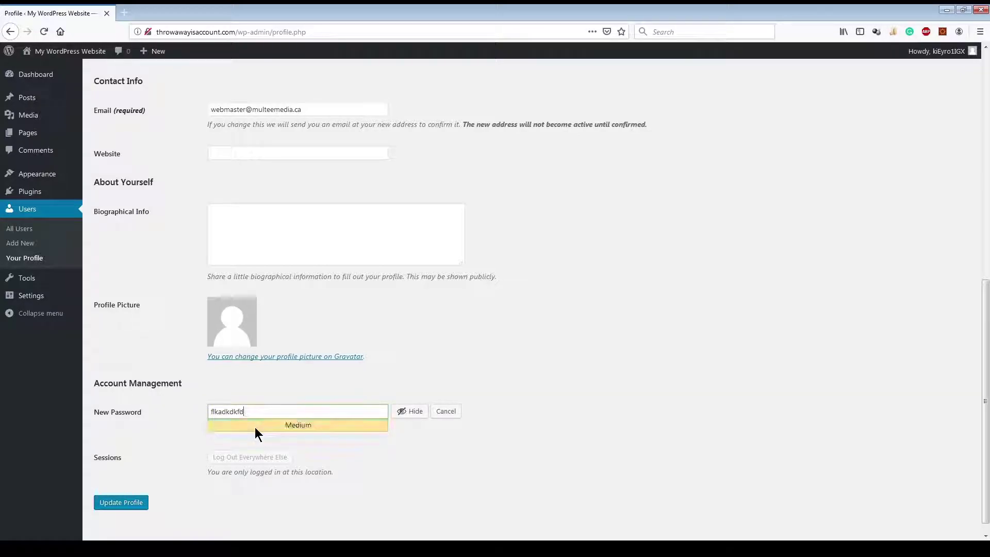
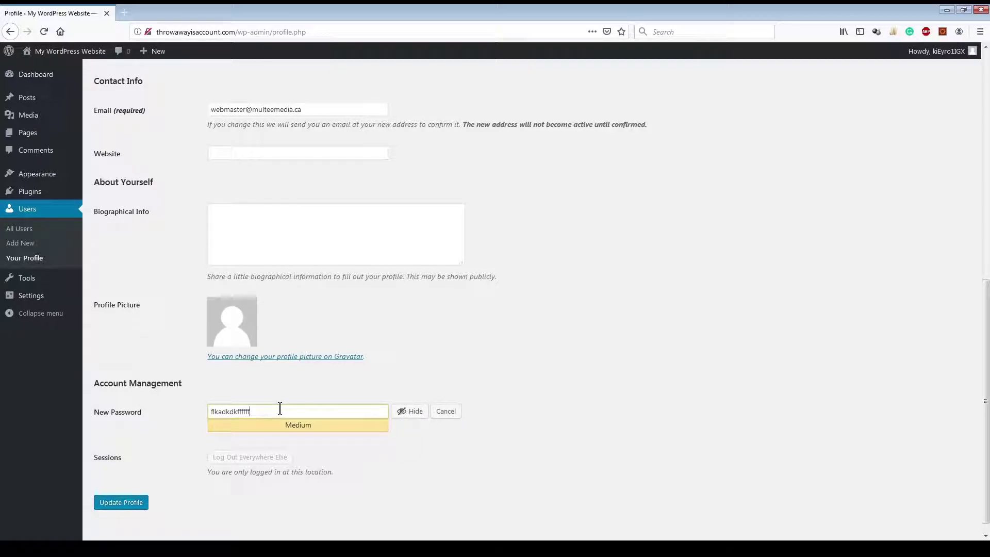
left_click_drag(280, 409, 189, 410)
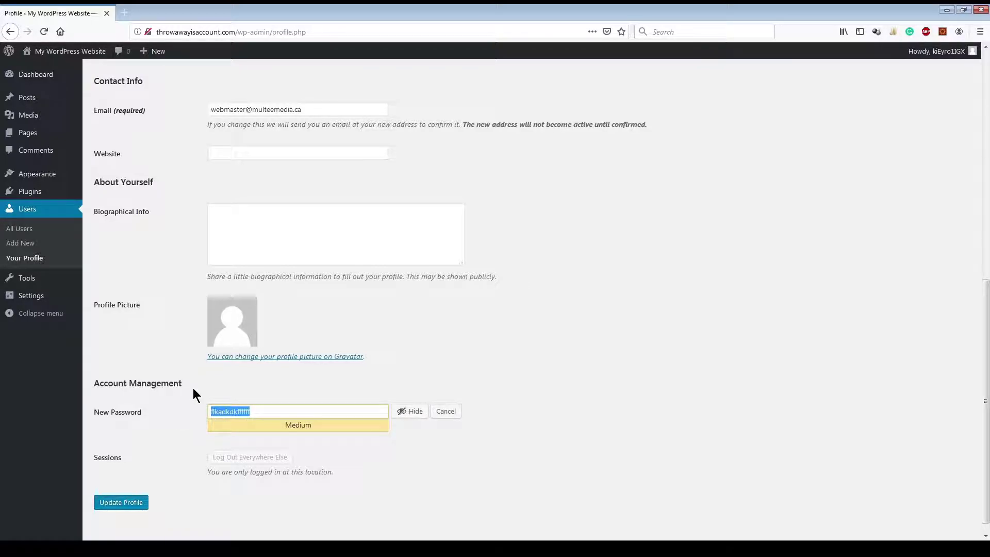
left_click(454, 412)
Step: Try the Blue, Ocean, Sunrise, Coffee, Ectoplasm and Midnight color schemes, then restore Default
scroll(158, 428, "up", 5)
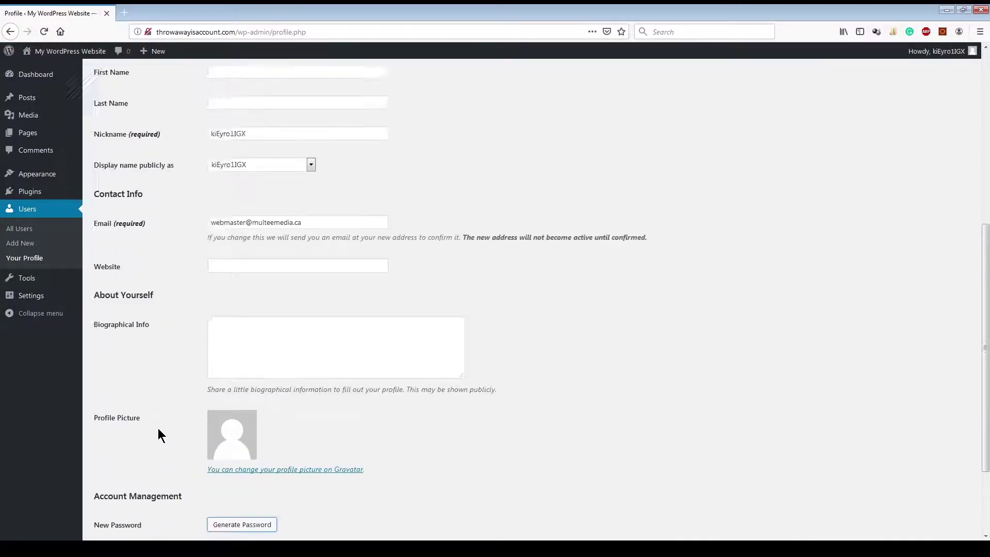
scroll(158, 428, "up", 3)
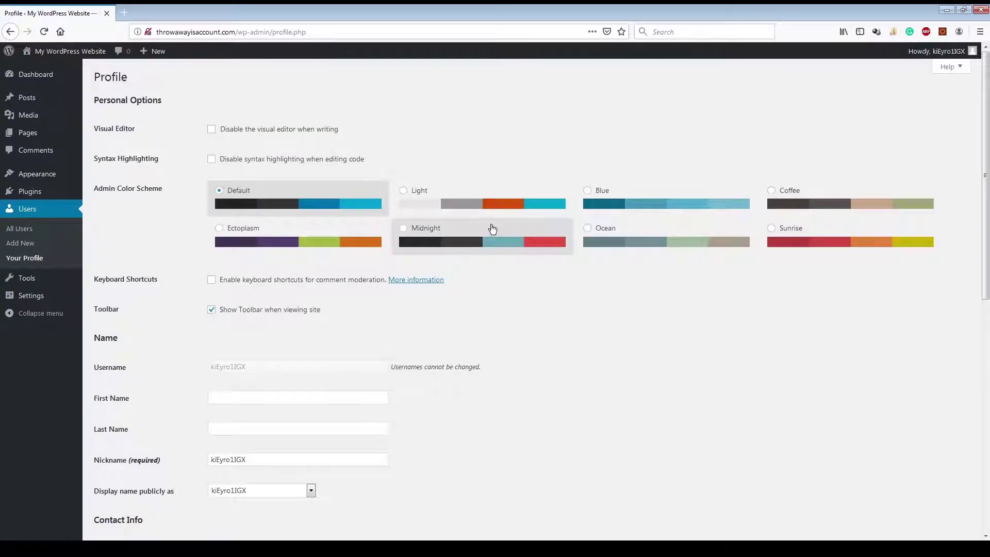
left_click(613, 208)
left_click(609, 237)
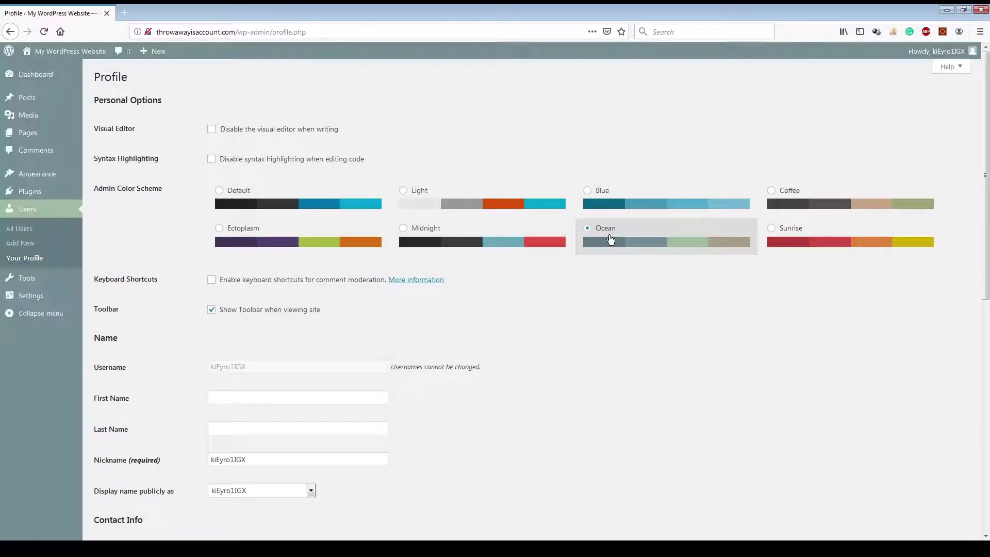
left_click(782, 239)
left_click(788, 192)
left_click(299, 234)
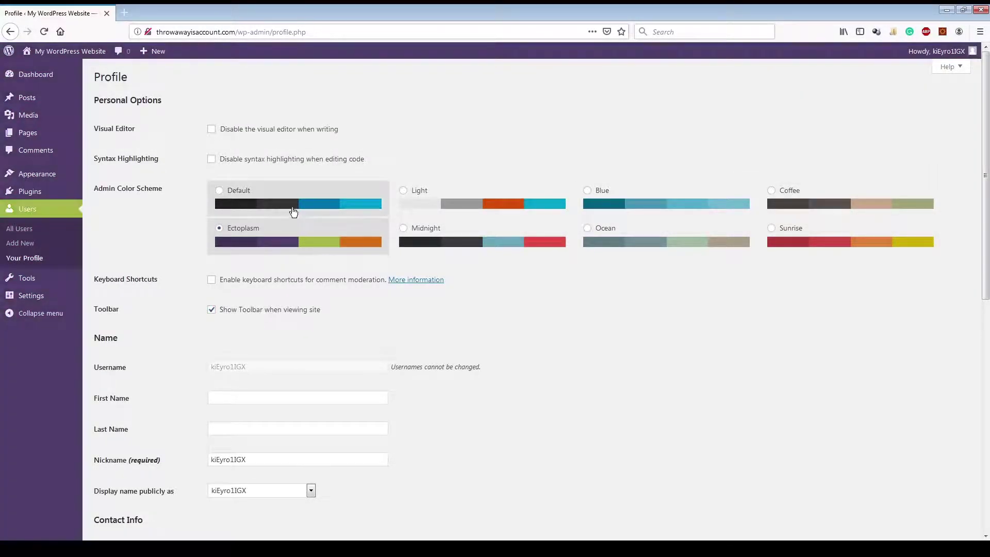
left_click(292, 211)
left_click(428, 234)
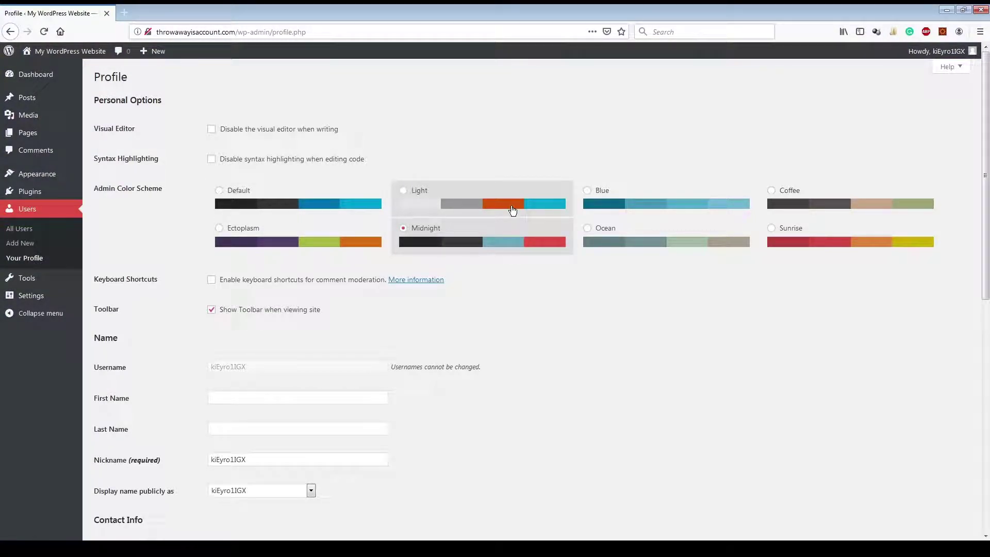
left_click(272, 195)
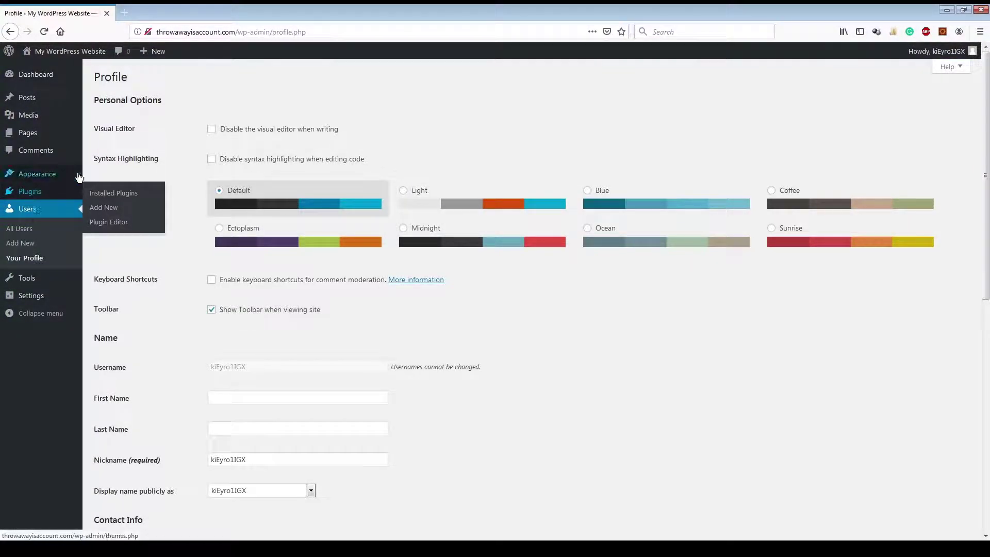
left_click(35, 74)
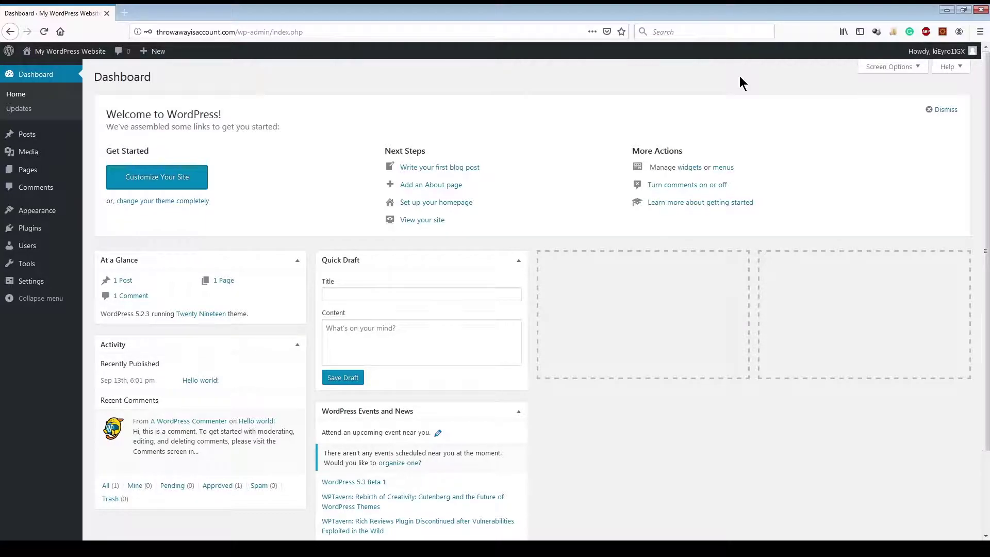
Step: View Screen Options on the Dashboard and the Posts list, then return to the Dashboard
left_click(891, 67)
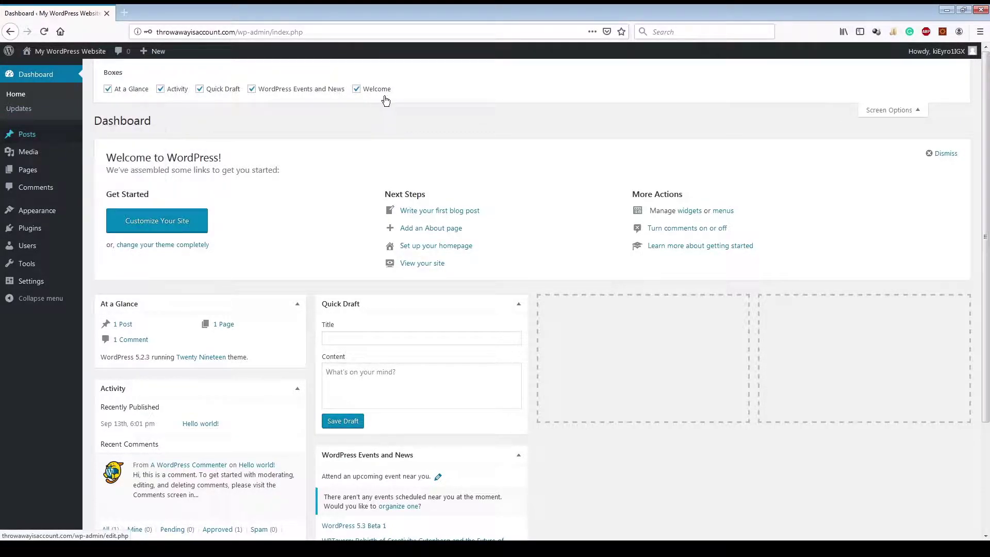
left_click(35, 138)
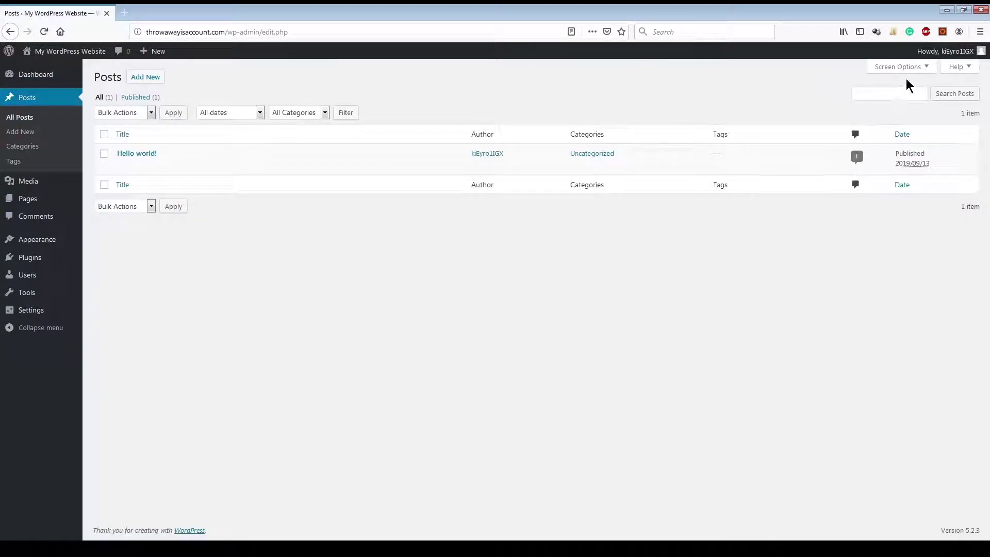
left_click(910, 68)
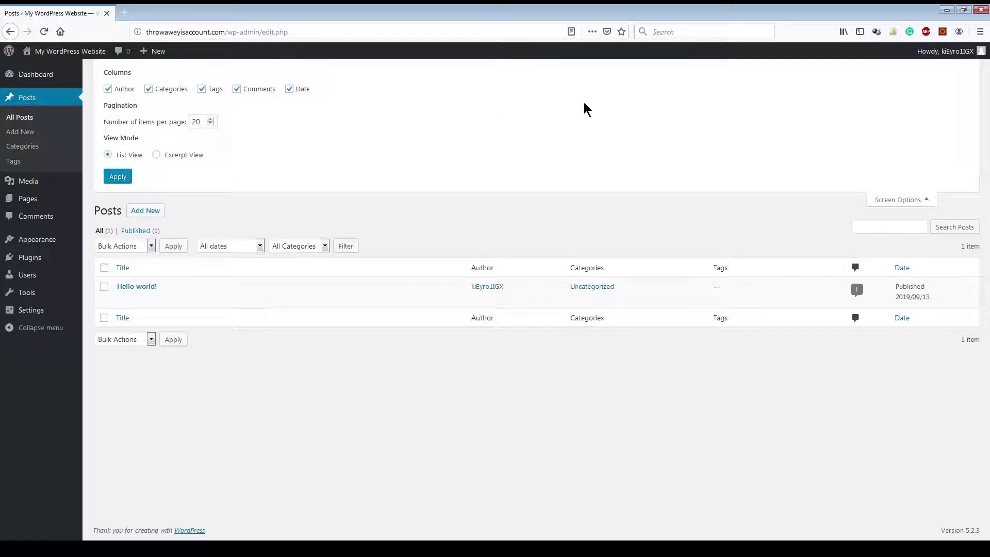
left_click(53, 75)
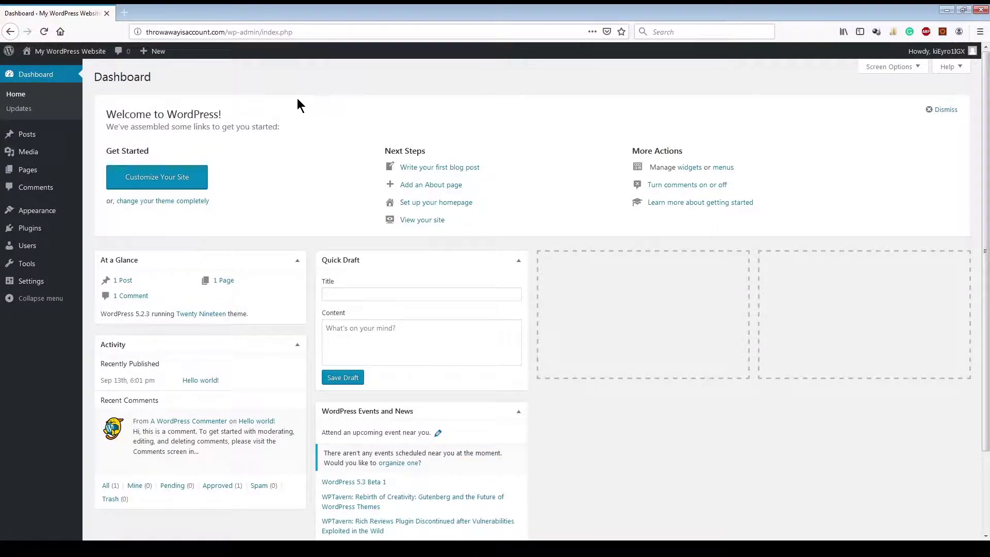
Step: Open the Updates page to confirm WordPress 5.2.3 and all plugins and themes are current
left_click(21, 110)
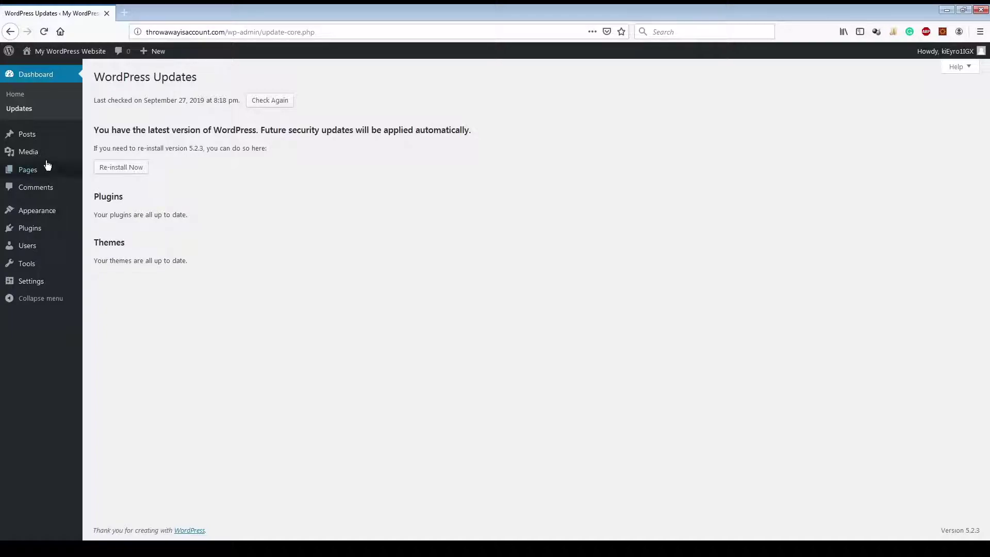
Step: Go back to the Dashboard home page
left_click(25, 96)
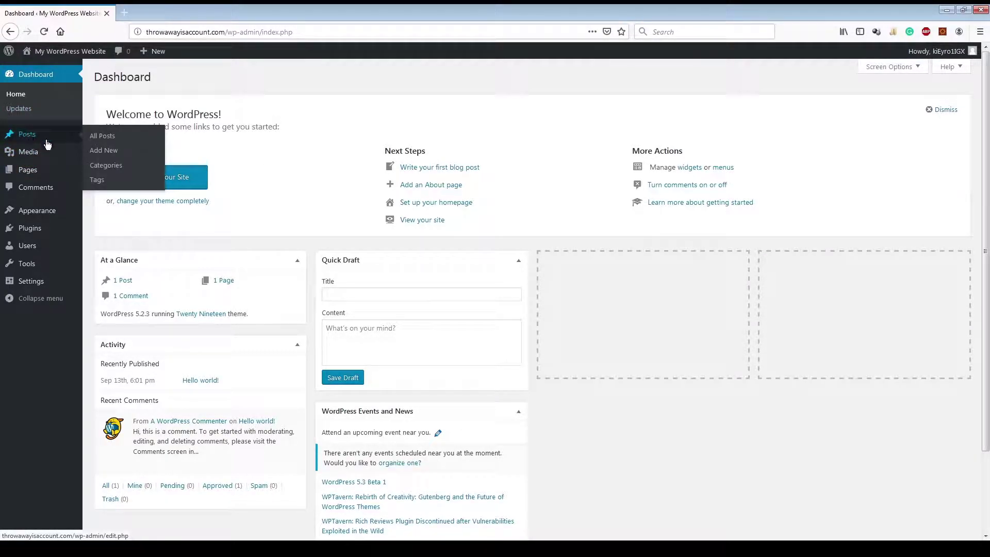
mouse_move(21, 136)
Step: Open All Posts, then start a blank new post with Add New
left_click(102, 137)
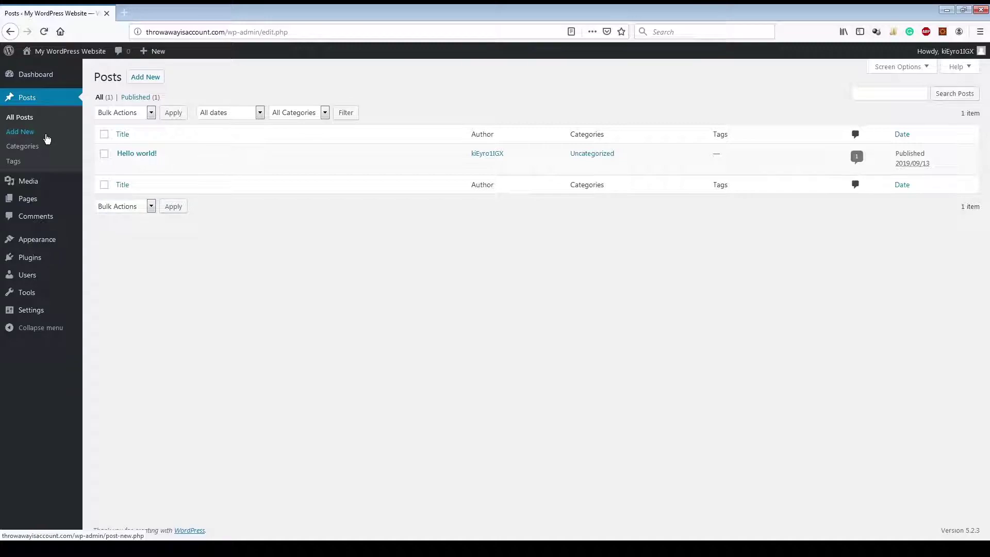
left_click(30, 135)
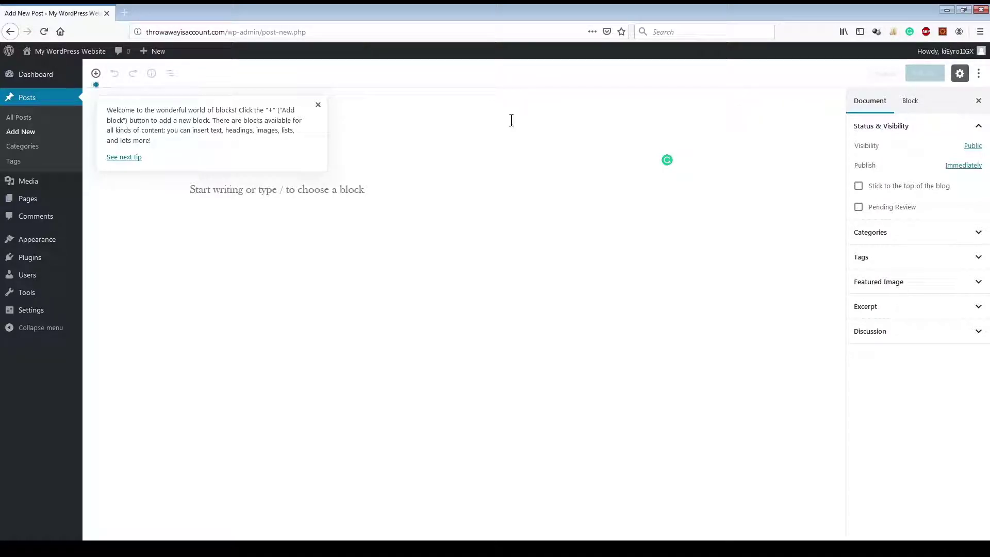
Step: Dismiss the welcome tip on the new post
left_click(96, 74)
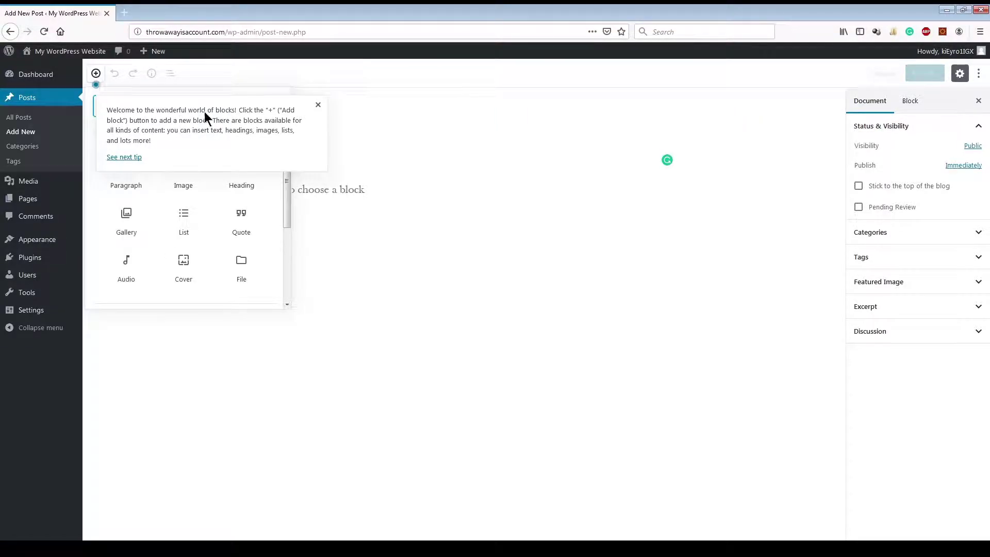
left_click(318, 105)
left_click(241, 138)
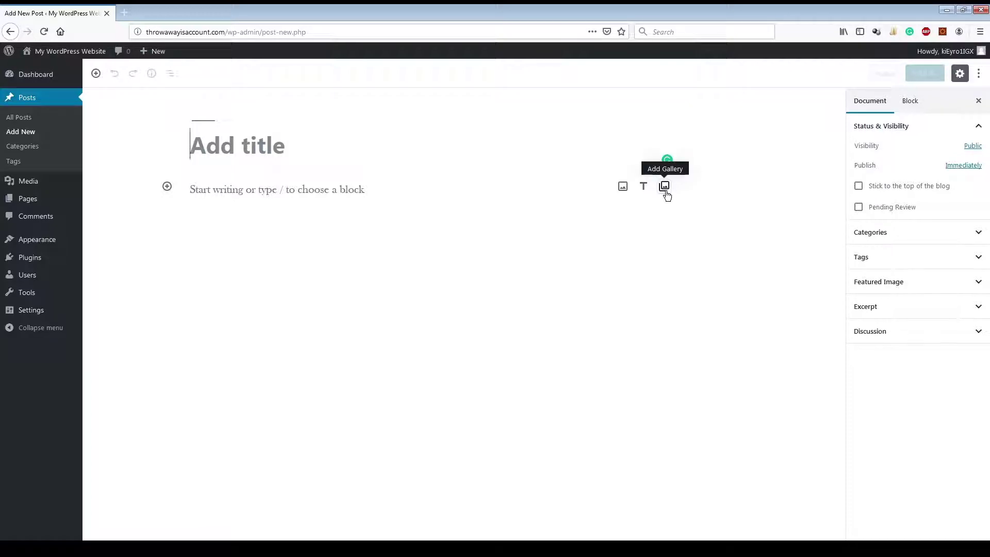
Step: Reopen the block inserter, expand and browse Common Blocks, then close the inserter
left_click(167, 188)
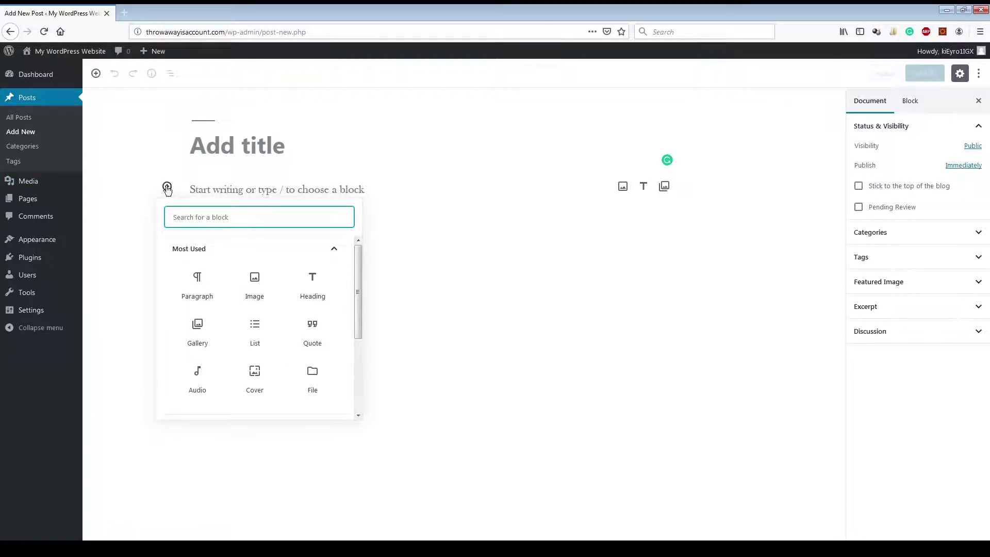
left_click_drag(358, 294, 360, 369)
left_click(334, 309)
scroll(334, 307, "down", 5)
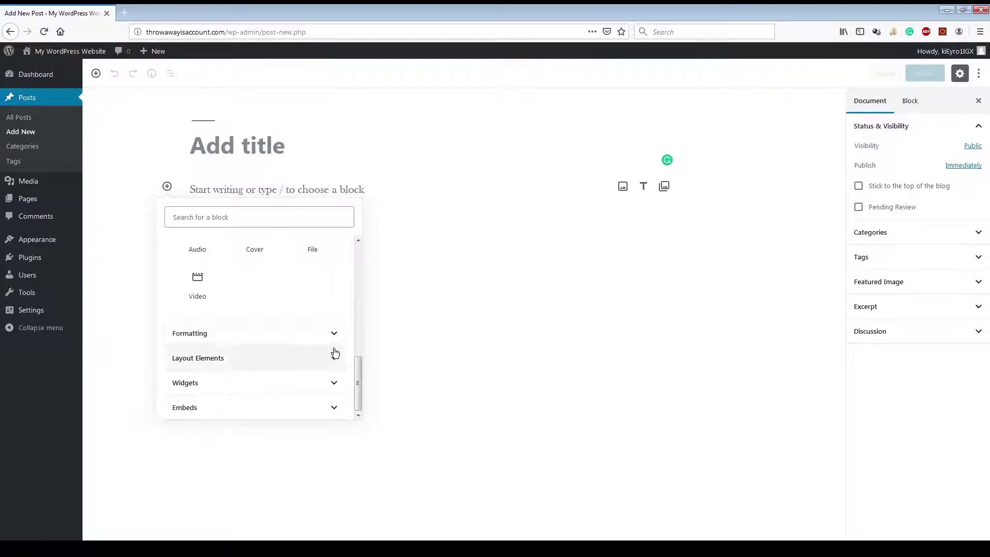
scroll(336, 336, "up", 8)
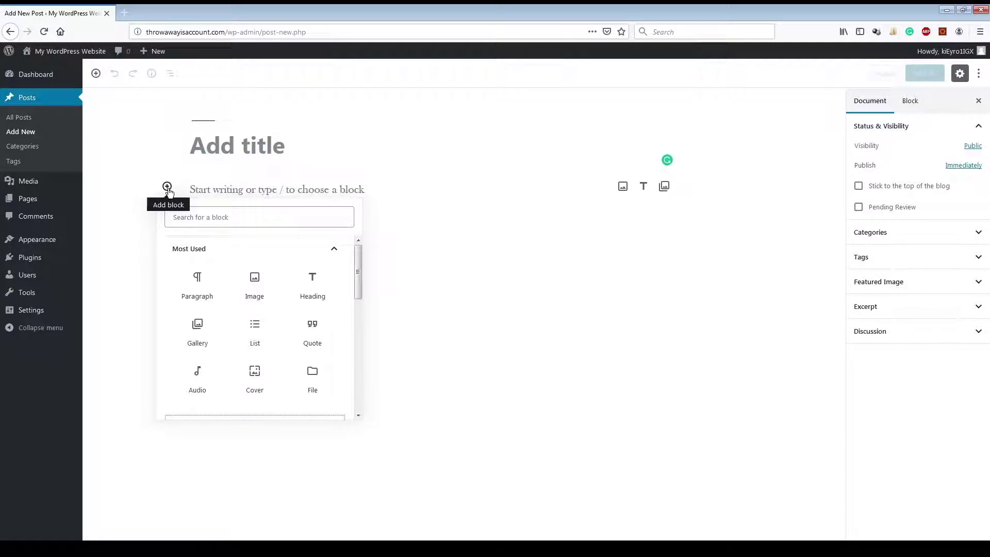
left_click(167, 187)
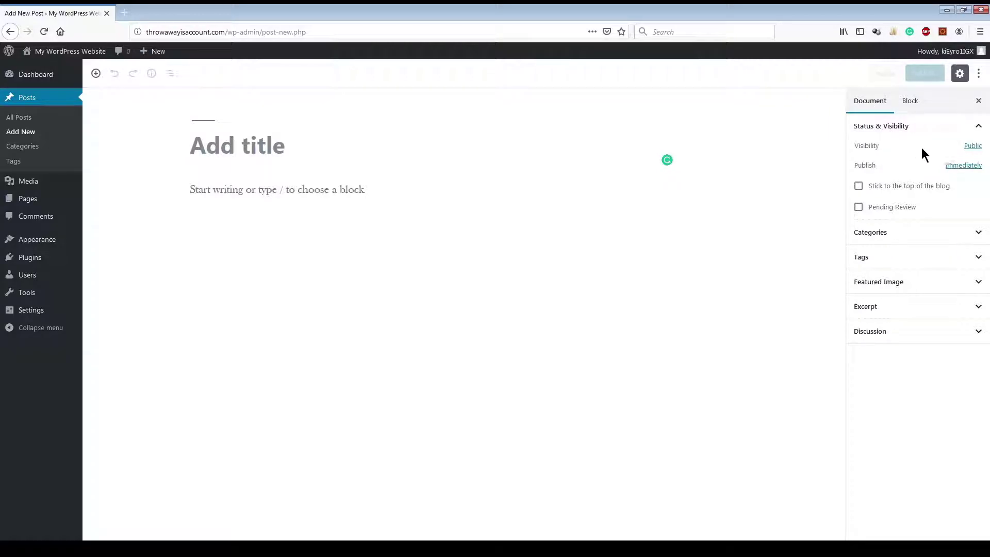
left_click(973, 146)
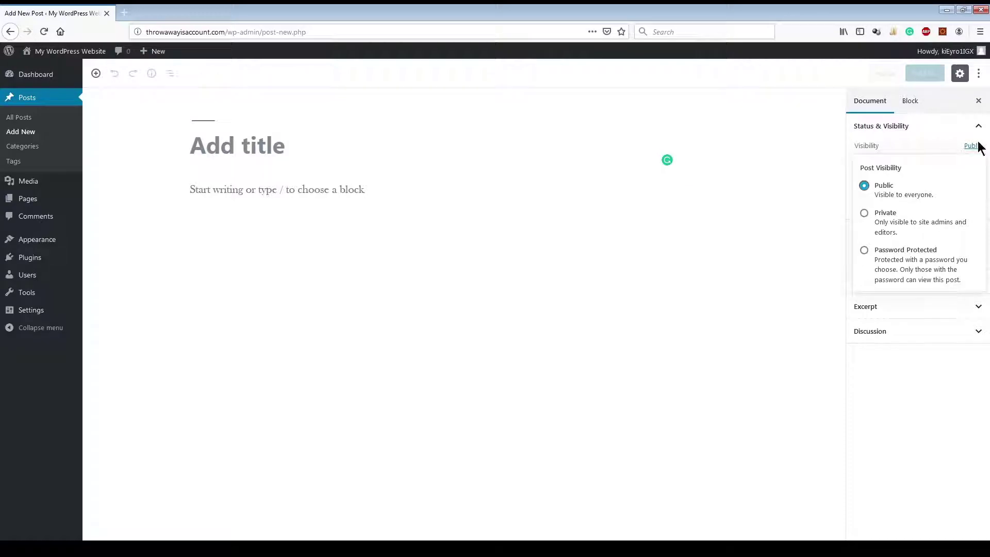
left_click(950, 140)
left_click(953, 157)
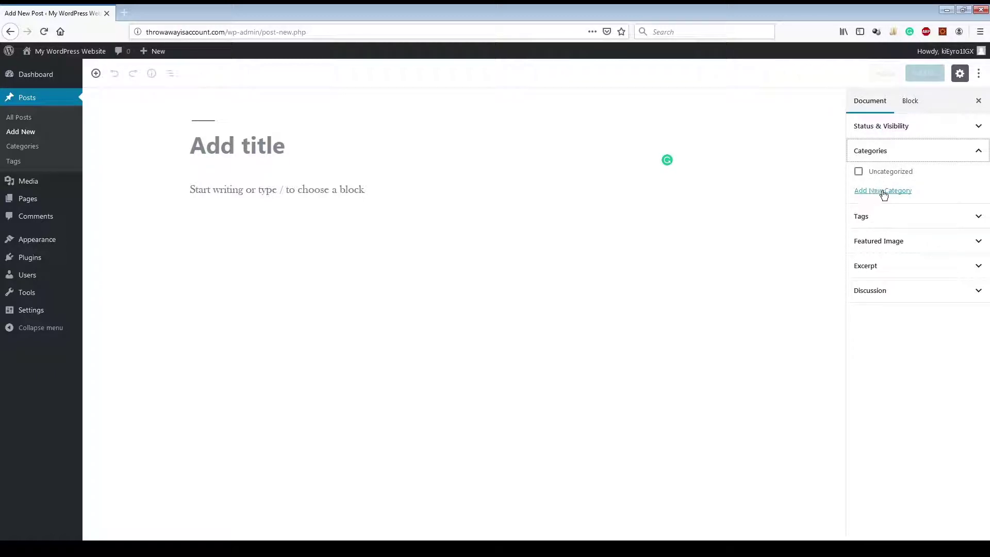
left_click(951, 160)
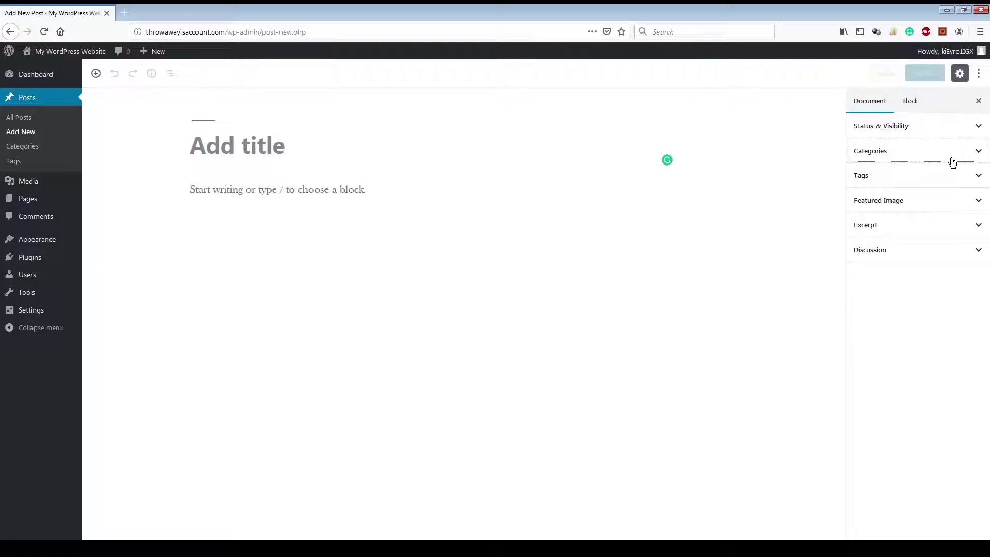
left_click(911, 179)
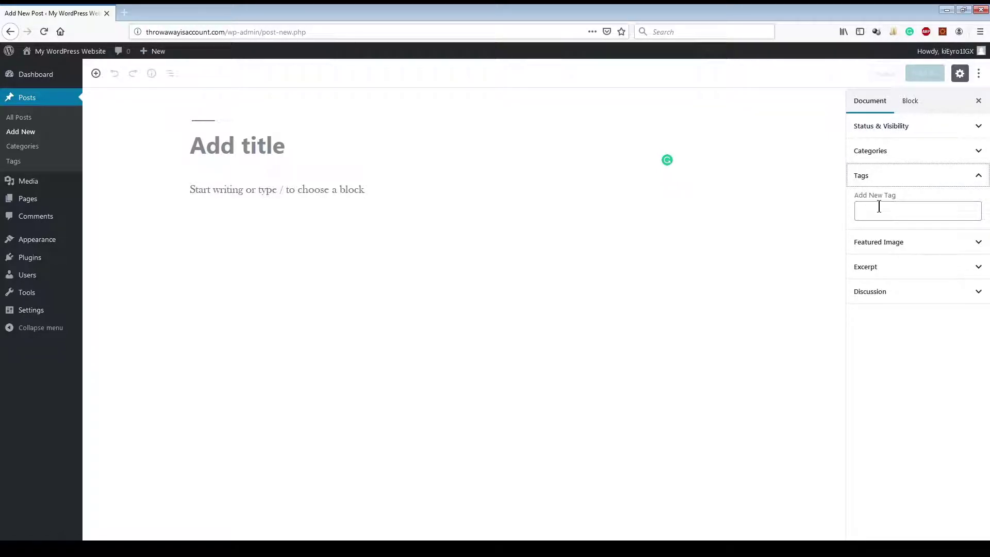
left_click(978, 176)
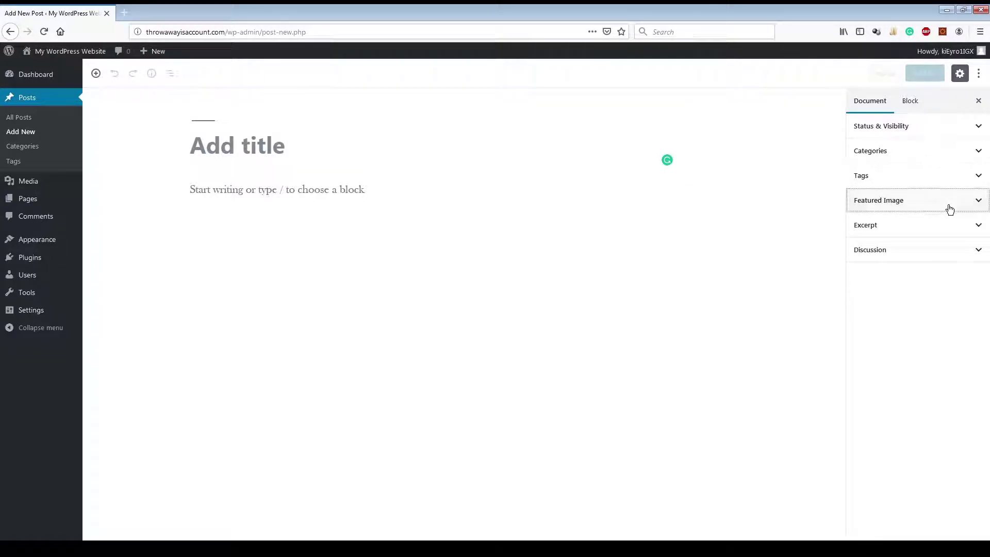
left_click(950, 206)
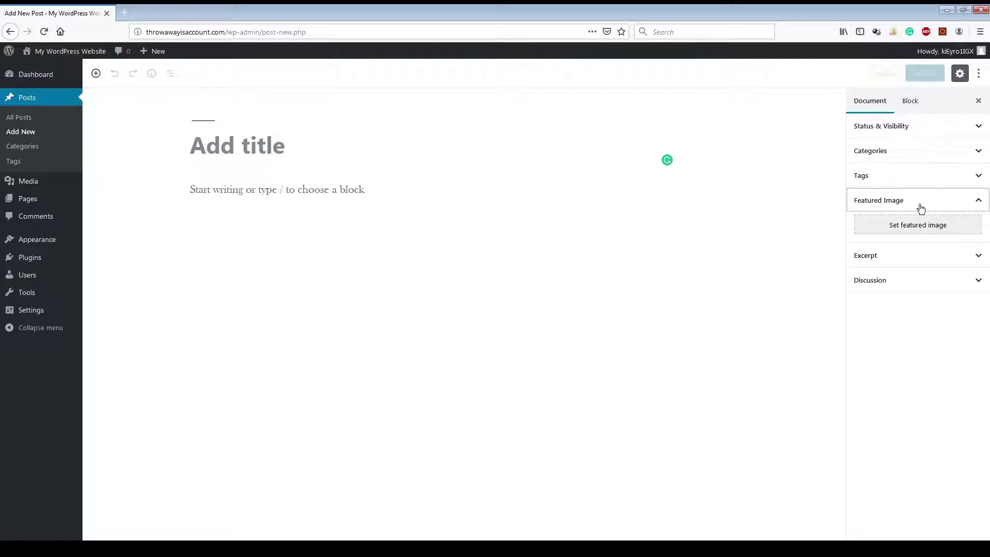
left_click(920, 207)
left_click(916, 226)
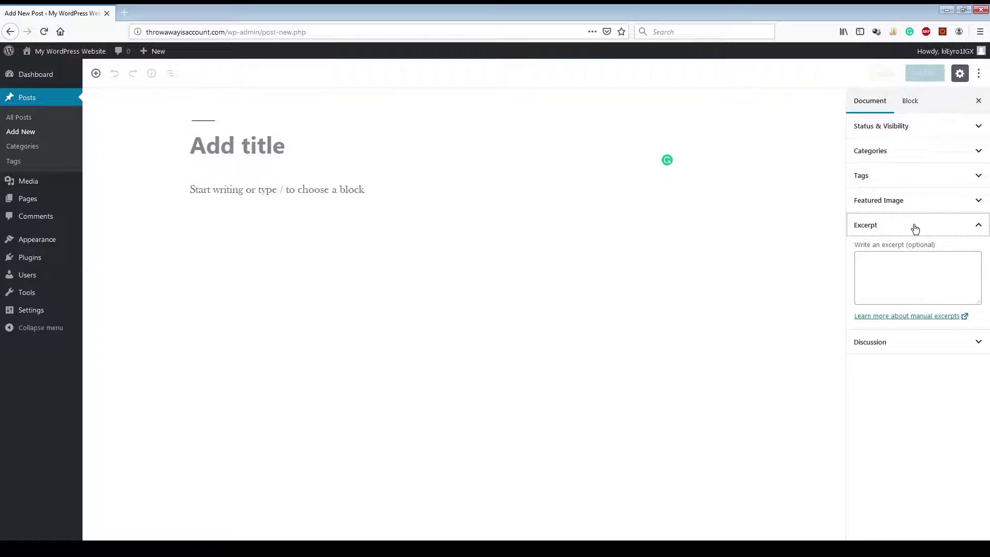
left_click(915, 226)
left_click(907, 253)
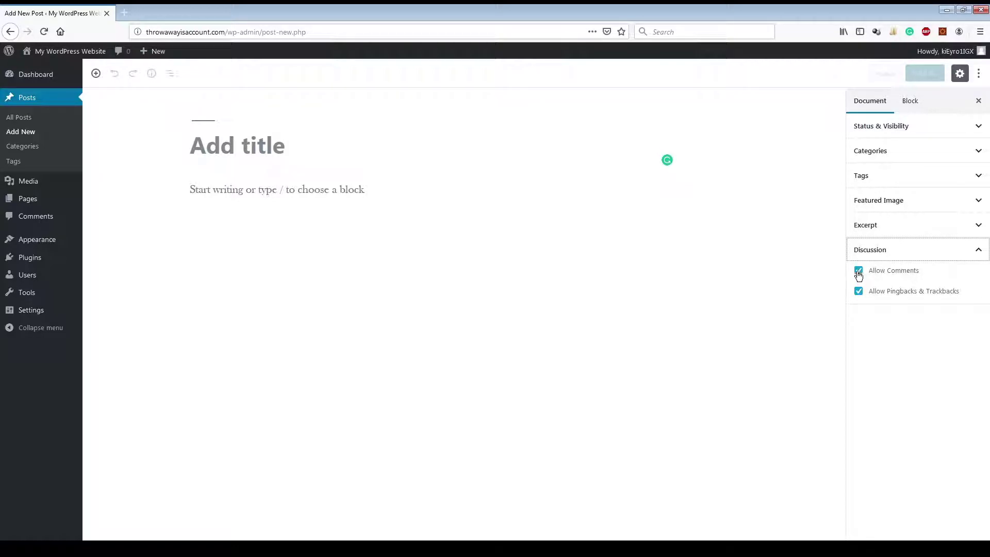
left_click(950, 258)
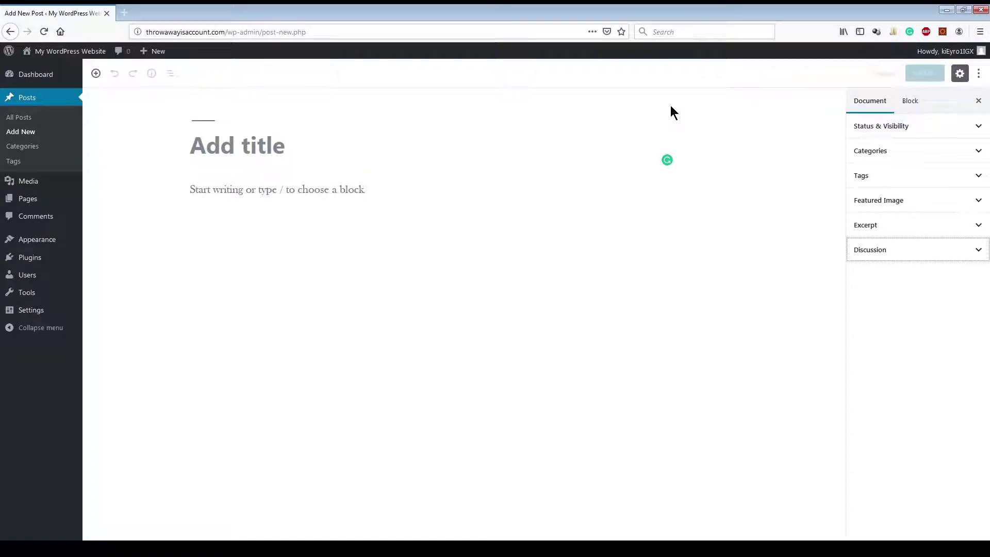
Step: Install the Classic Editor plugin from Plugins > Add New and activate it
left_click(979, 75)
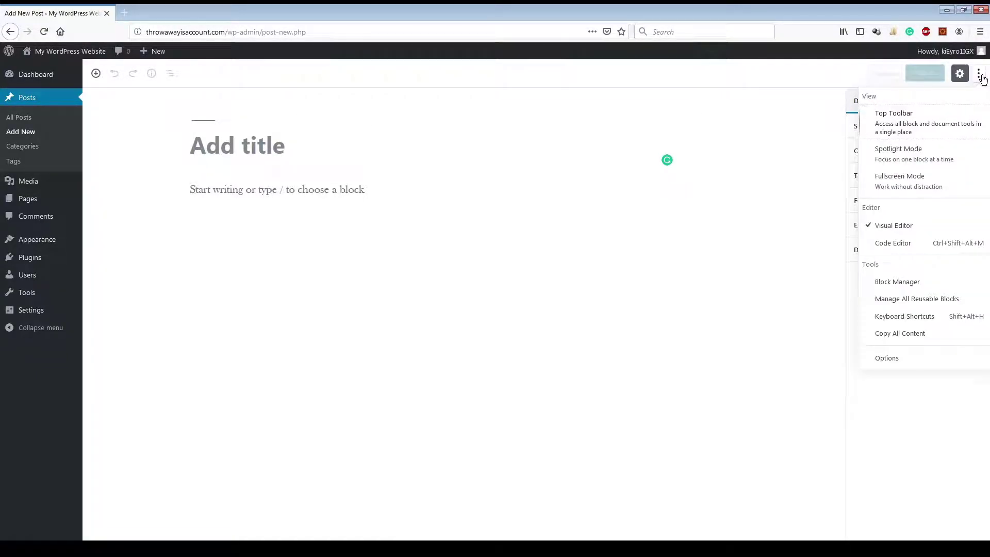
left_click(654, 79)
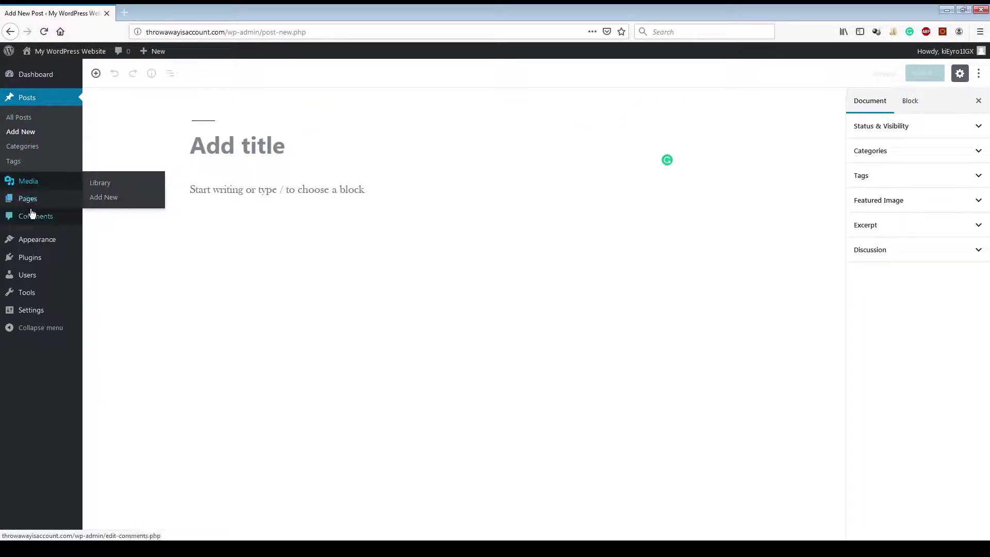
left_click(34, 258)
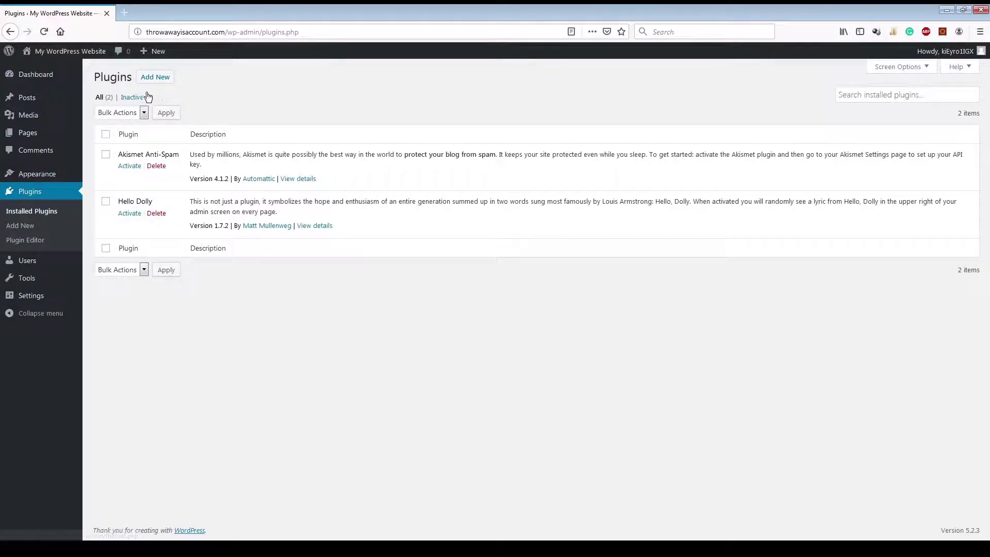
left_click(155, 77)
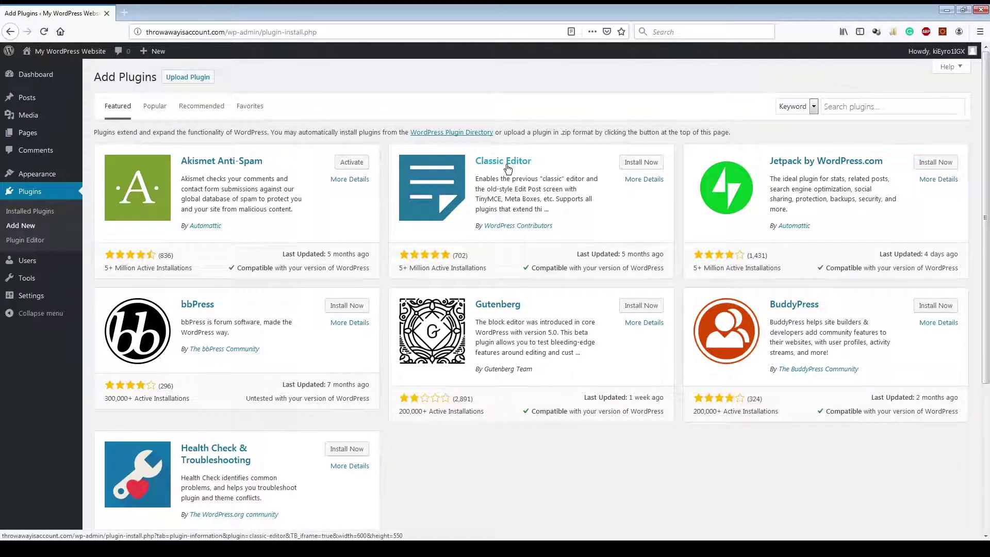
left_click(641, 162)
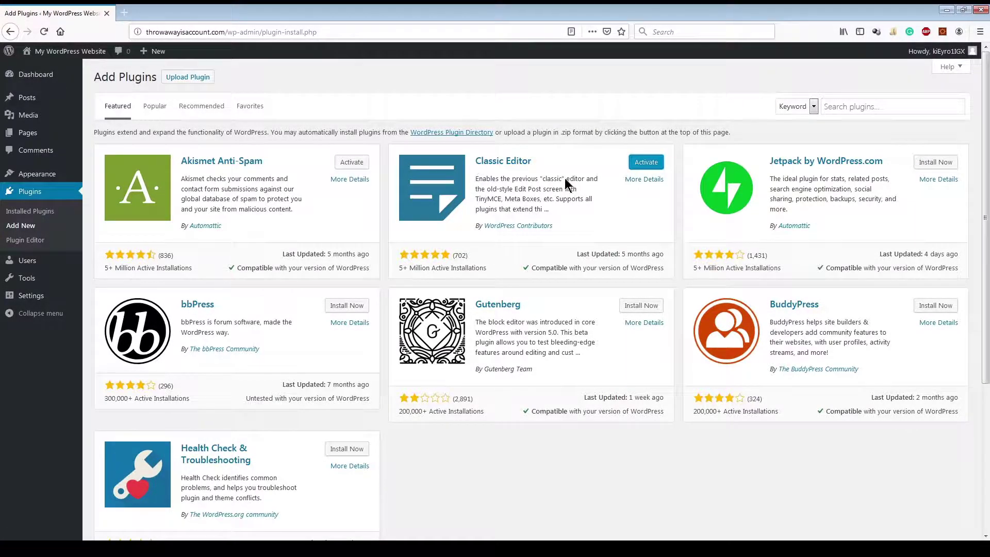
left_click(644, 162)
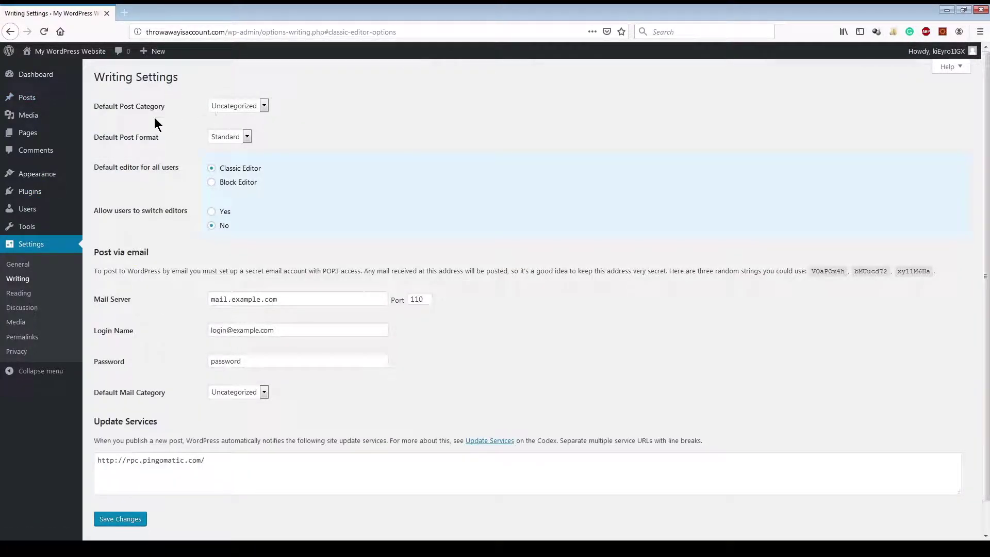
Step: Start a new post in the Classic Editor and show the second formatting toolbar row
mouse_move(57, 104)
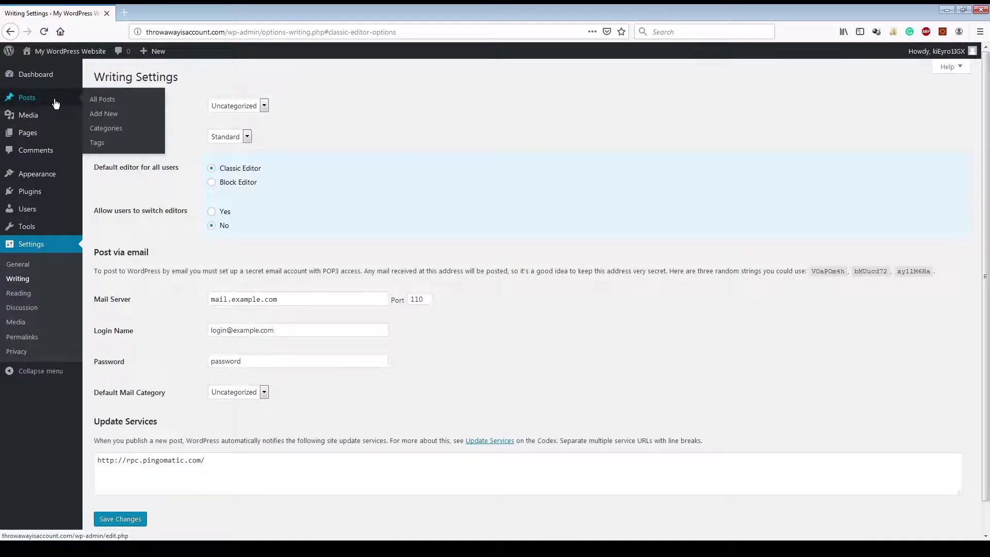
left_click(105, 114)
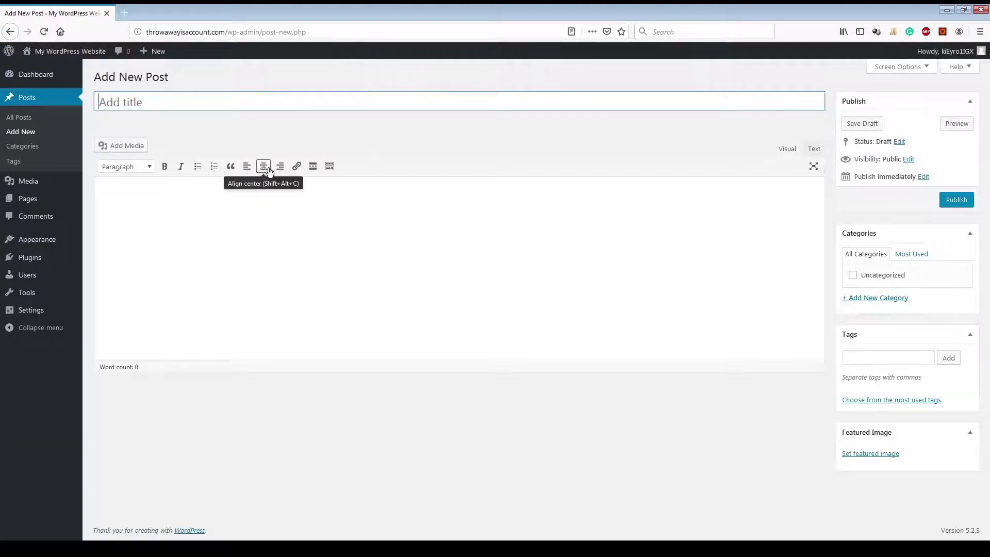
left_click(327, 170)
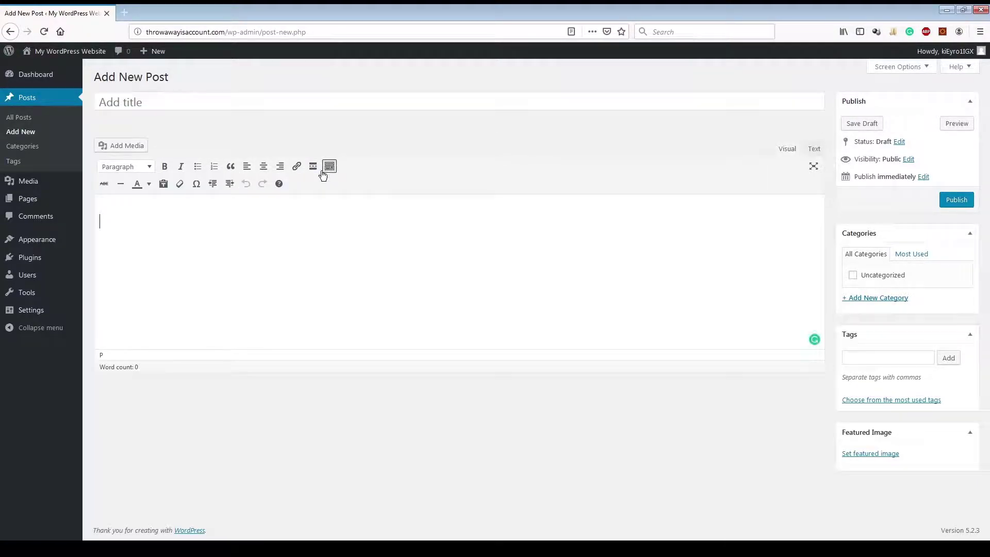
left_click(329, 167)
left_click(330, 168)
Step: Open the empty Media Library and its upload area, with a 64 MB maximum upload size
left_click(34, 184)
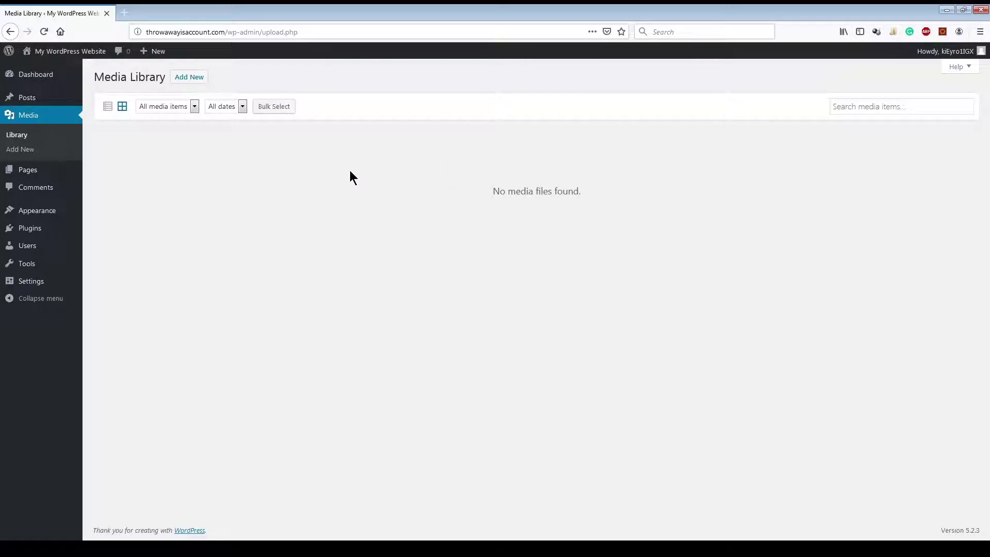
left_click(185, 80)
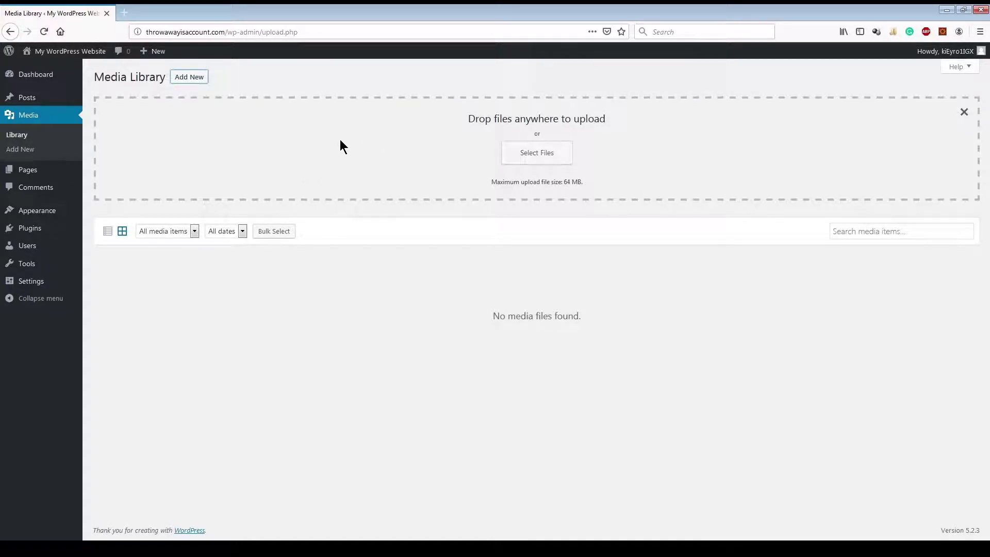
mouse_move(32, 177)
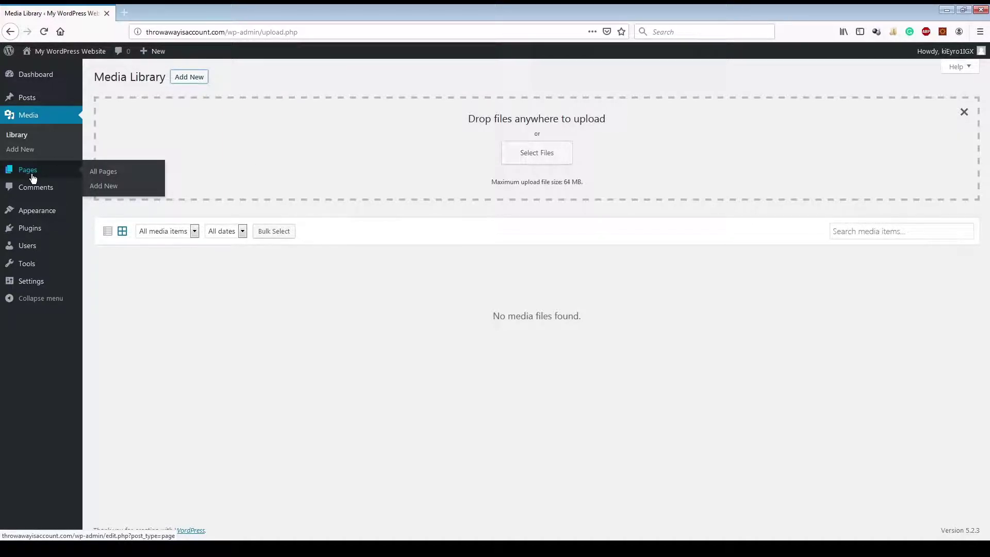
Step: Open the Privacy Policy page in the editor, scroll through it, then return to All Pages
left_click(32, 177)
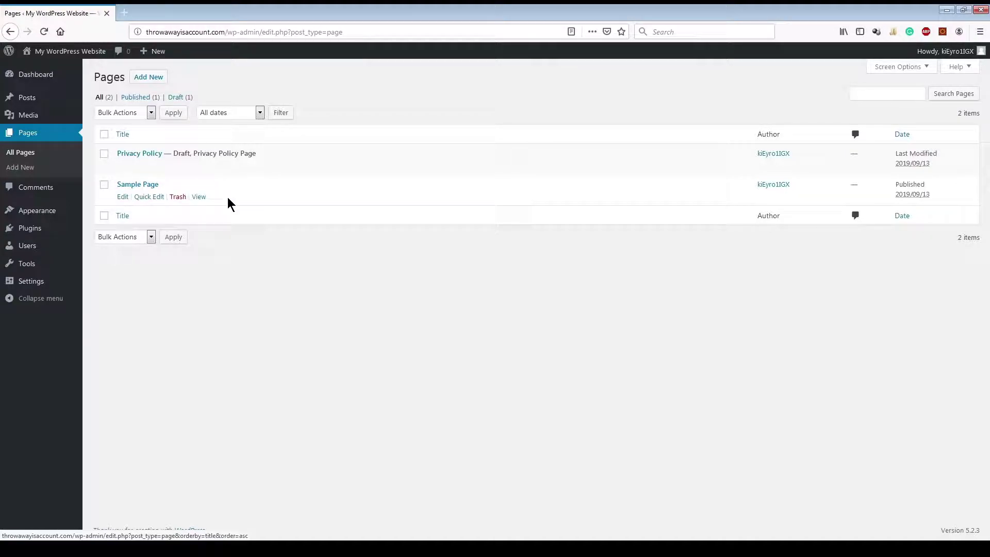
left_click(148, 157)
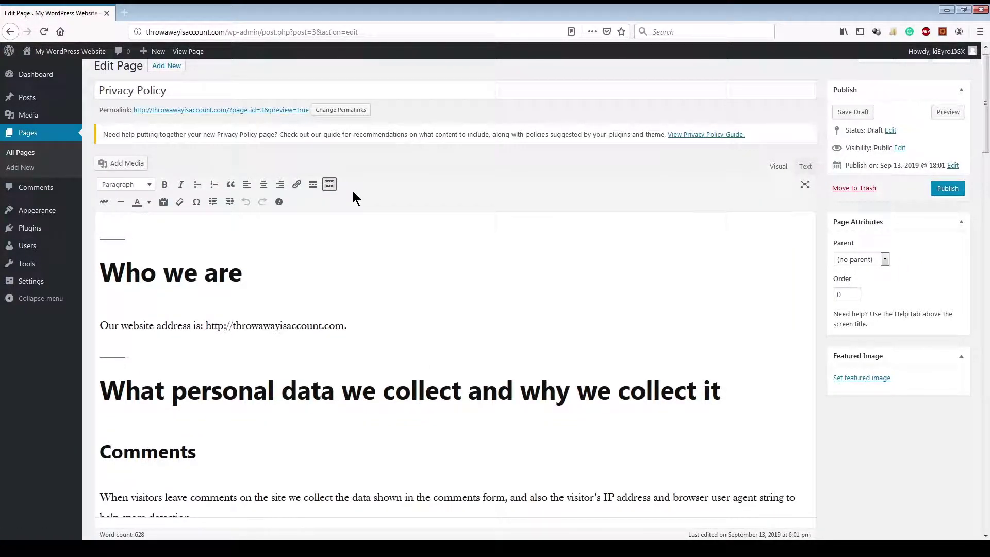
scroll(353, 191, "down", 10)
scroll(353, 191, "down", 15)
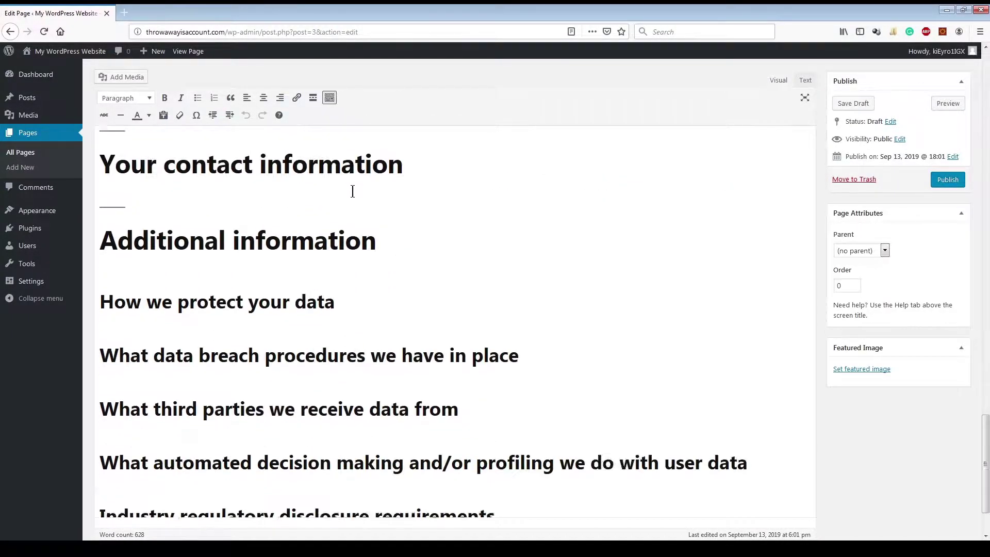
scroll(352, 190, "down", 3)
scroll(353, 190, "up", 10)
scroll(352, 191, "up", 15)
left_click(20, 152)
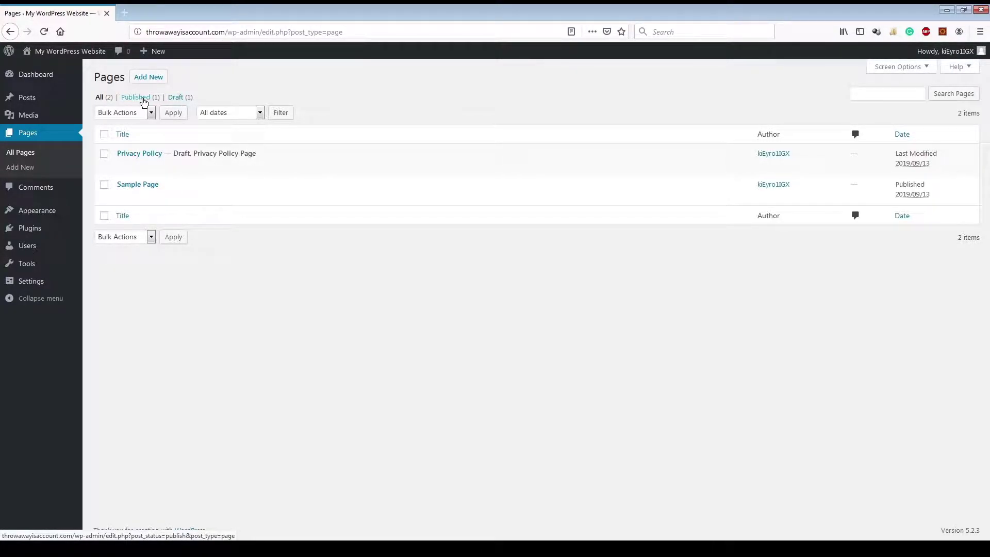
Step: View the Comments list, then open Appearance to see the three installed themes
left_click(54, 192)
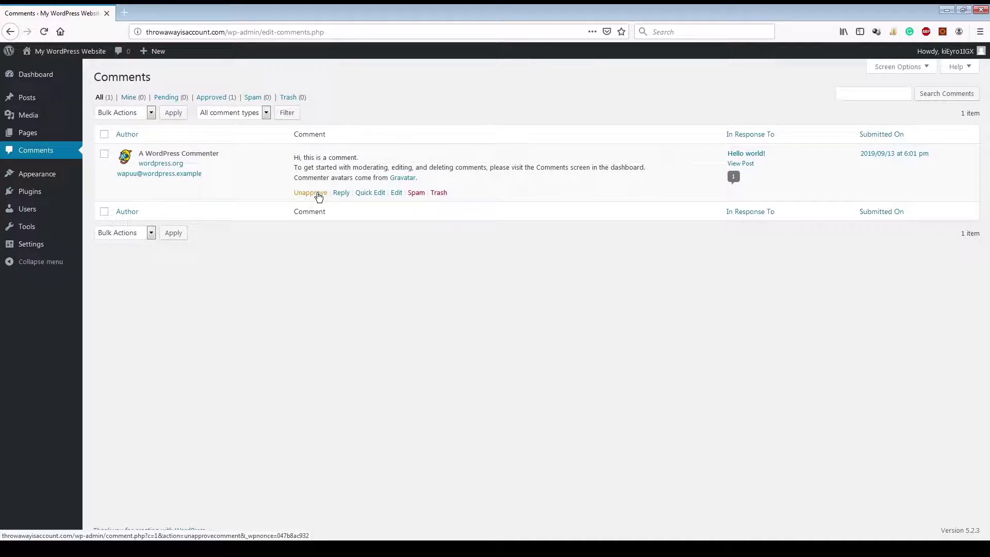
left_click(52, 177)
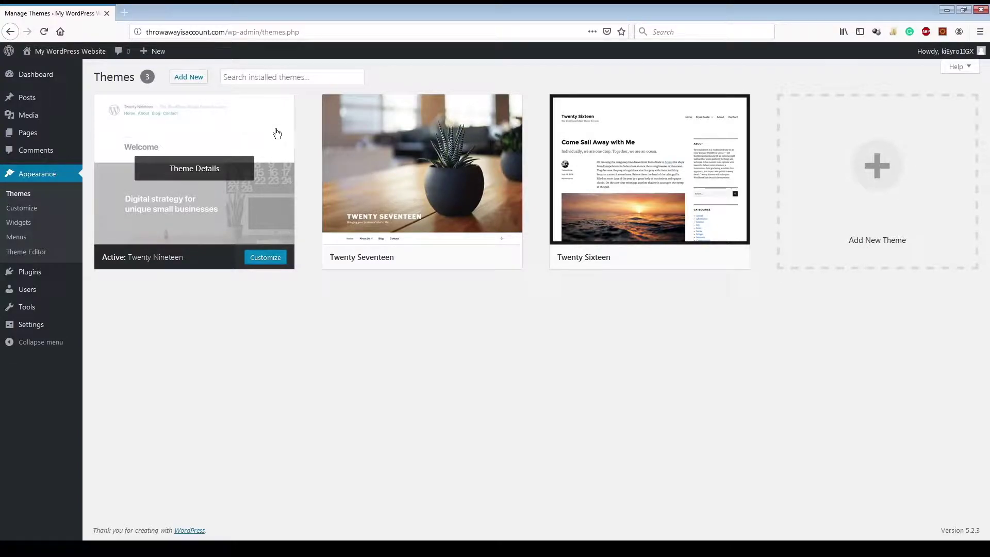
mouse_move(424, 137)
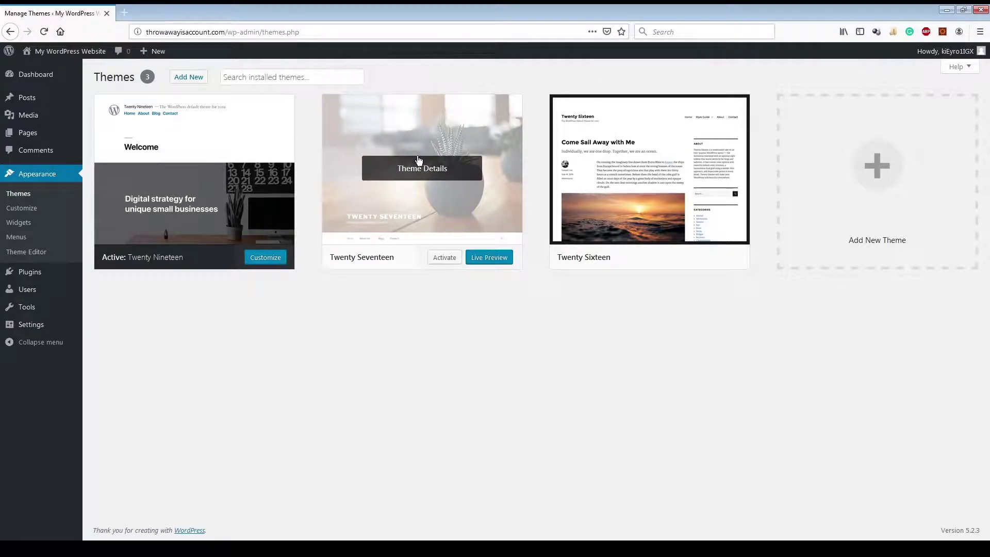
Step: Customize Twenty Nineteen and review the Site Identity title and tagline fields
left_click(269, 257)
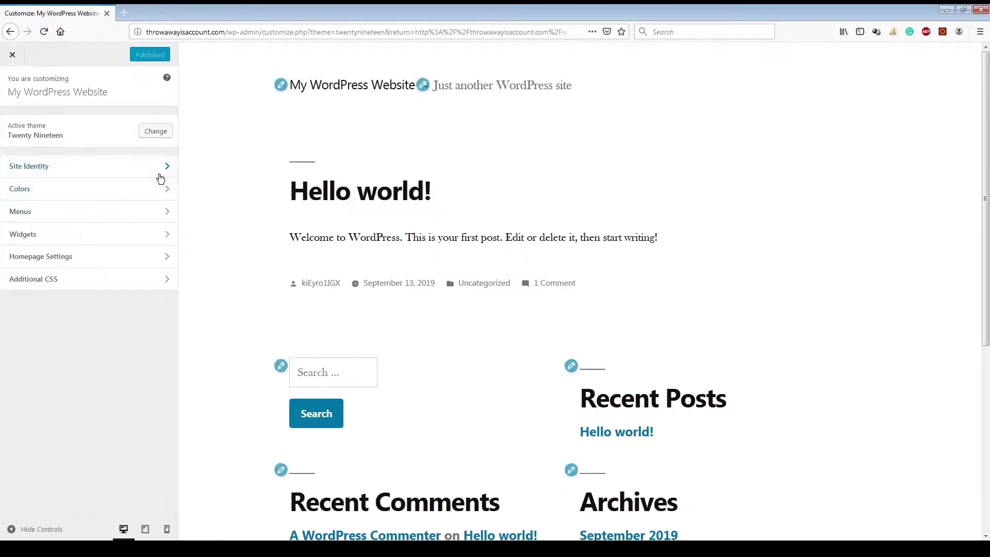
left_click(165, 166)
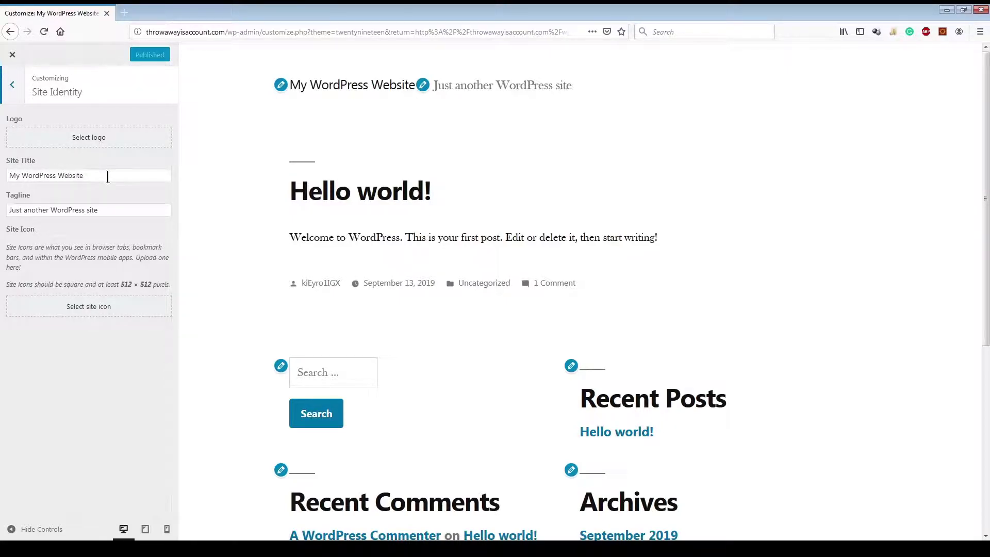
left_click_drag(107, 176, 1, 179)
left_click_drag(119, 210, 6, 210)
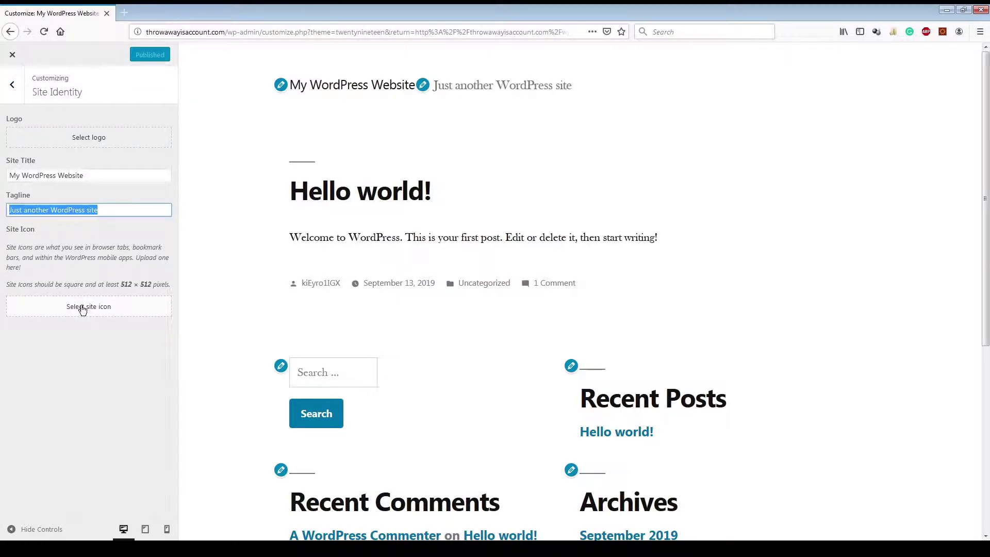
left_click(12, 85)
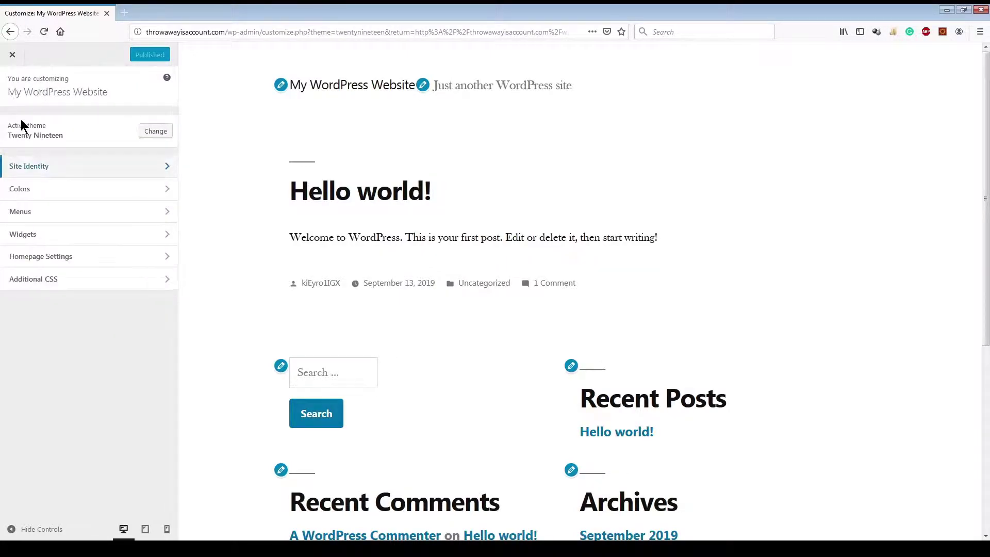
left_click(43, 155)
left_click(12, 87)
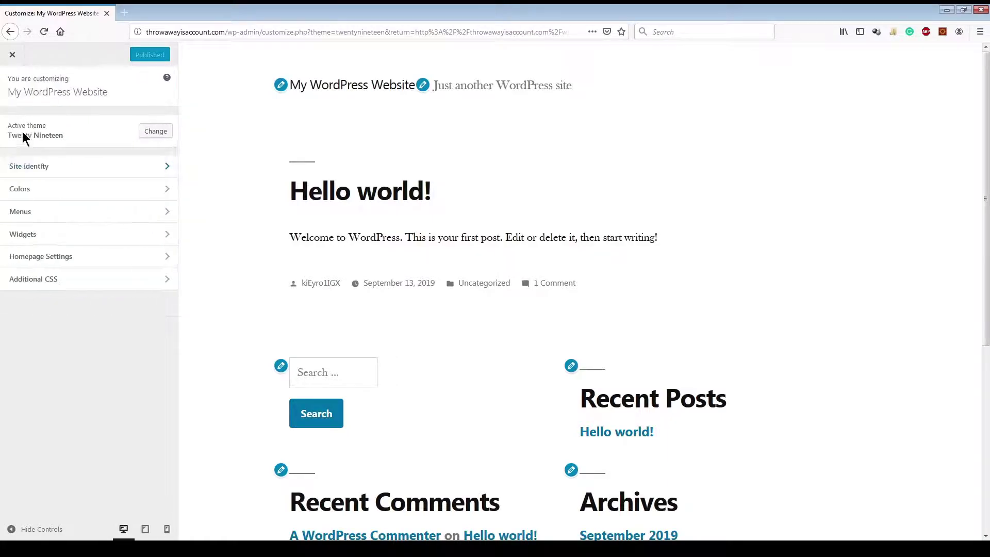
Step: Switch the primary colour to Custom and set its hue to green
left_click(57, 190)
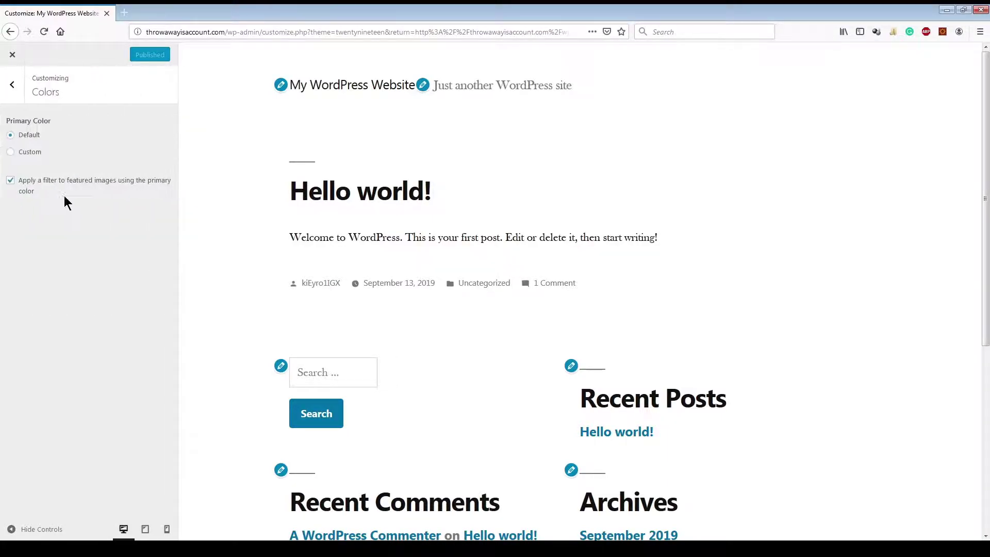
left_click(30, 155)
left_click(34, 200)
left_click_drag(33, 200, 56, 201)
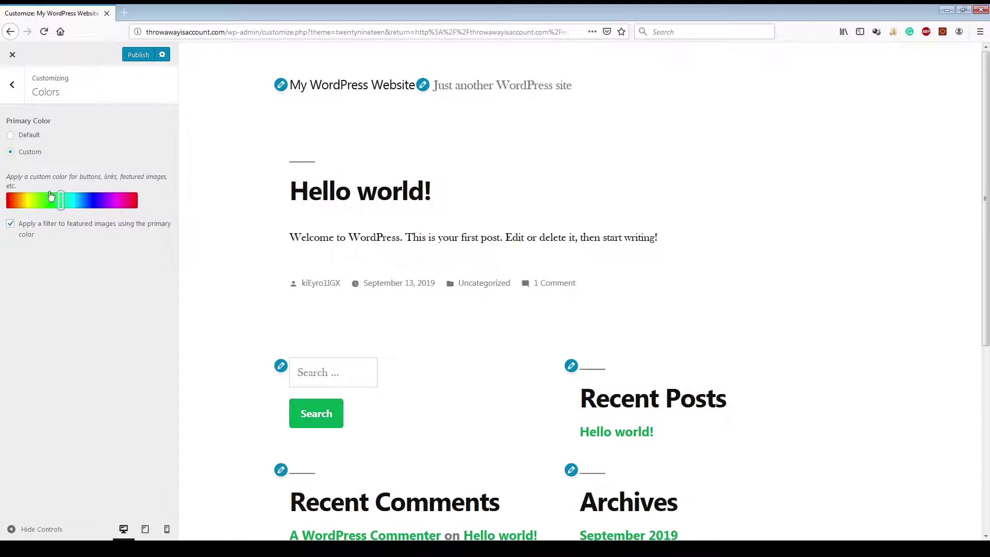
left_click(11, 87)
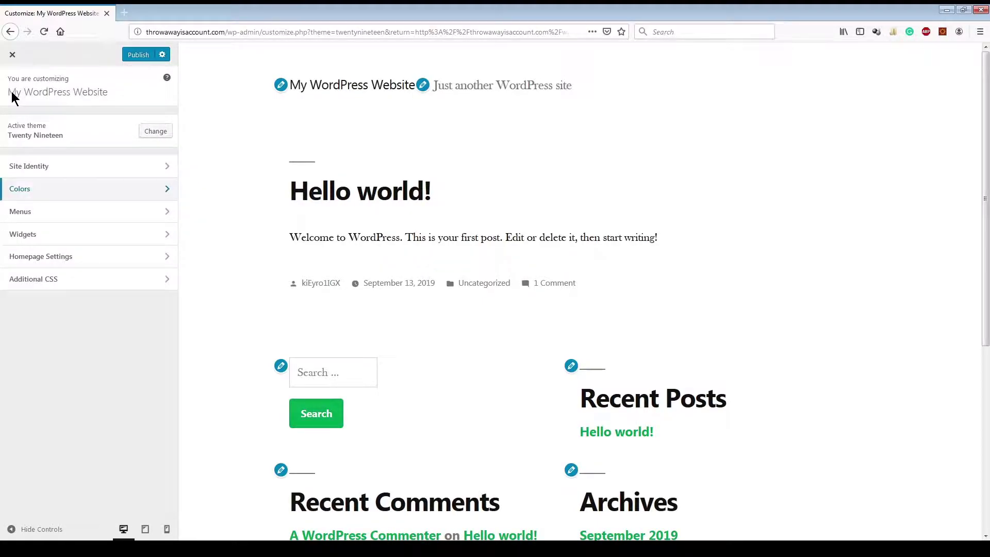
Step: Create a new menu named 'This is a new menu'
left_click(42, 222)
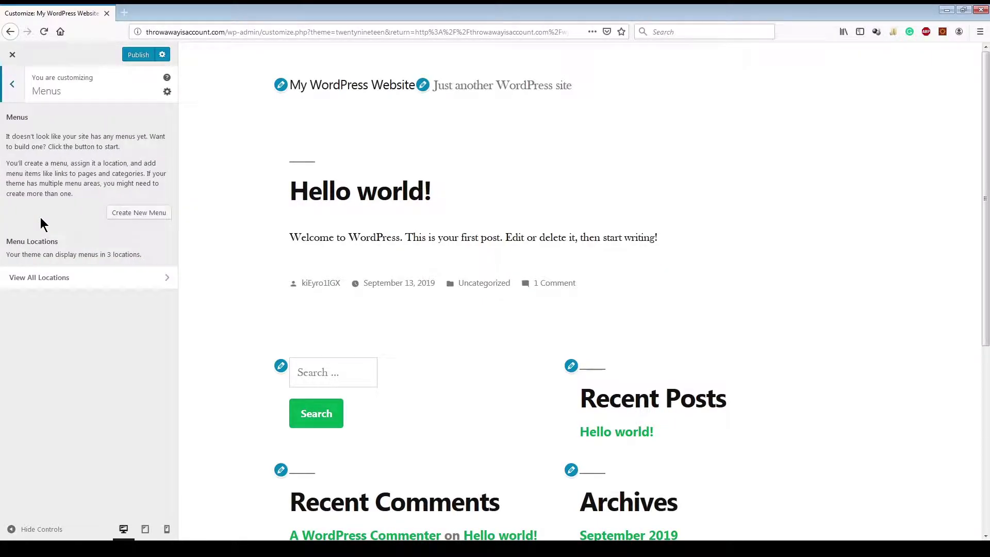
left_click(8, 86)
left_click(90, 215)
left_click(147, 213)
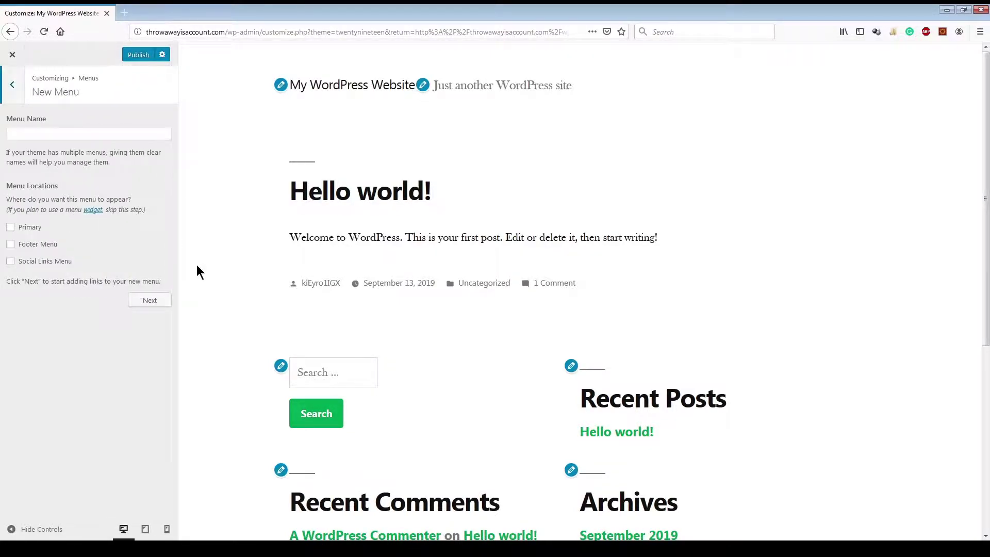
left_click(95, 135)
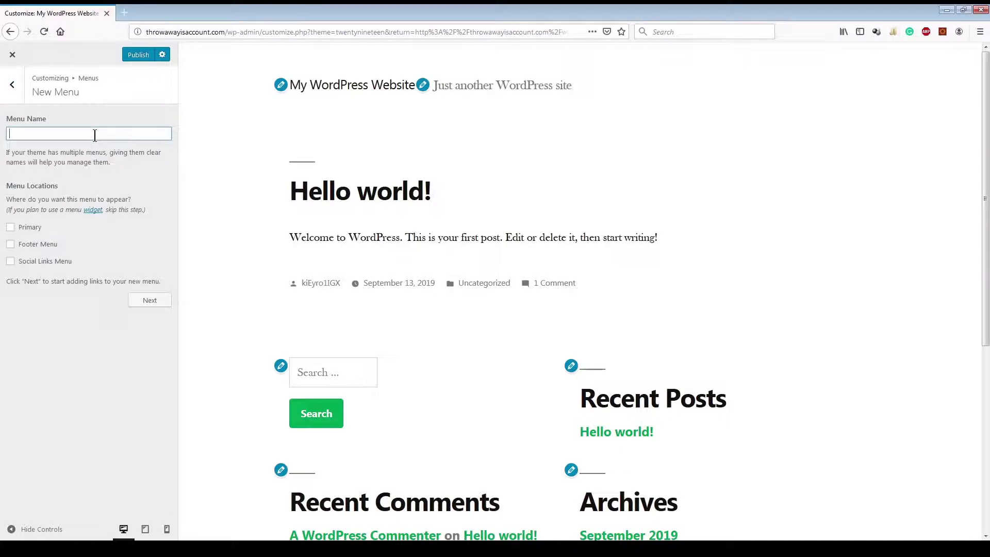
type("This is a new menu")
Step: Assign the menu to Primary, Footer Menu and Social Links Menu locations and publish
left_click(30, 227)
left_click(36, 245)
left_click(47, 262)
left_click(149, 301)
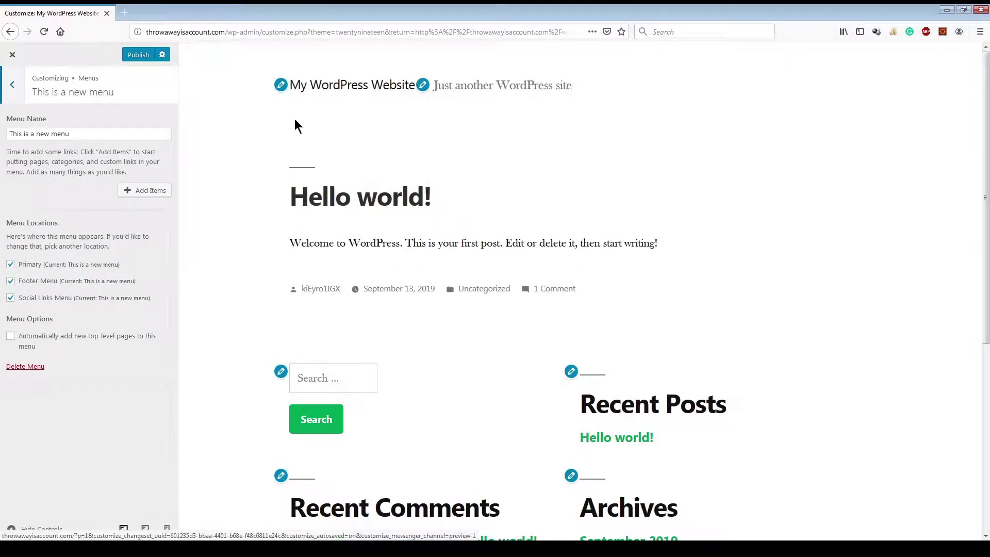
left_click(140, 58)
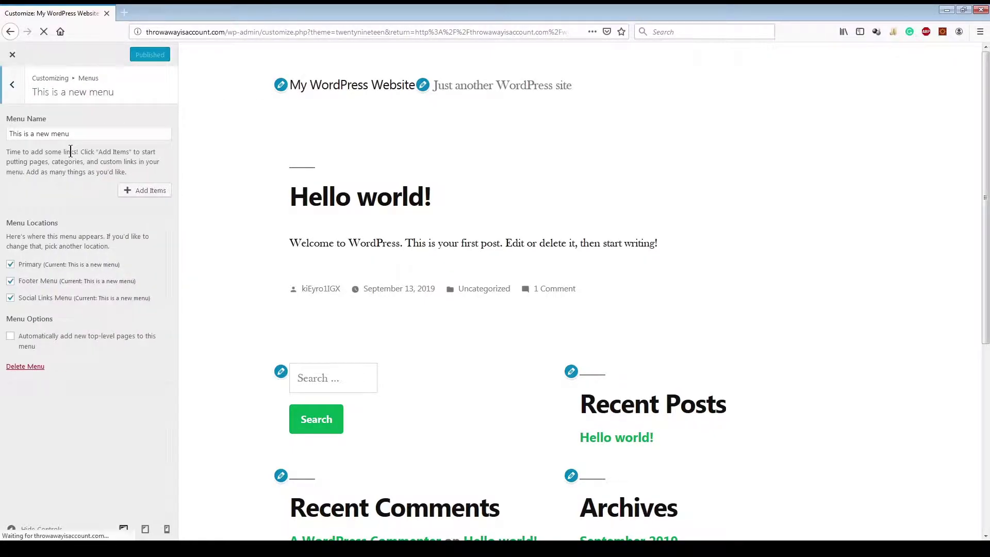
left_click(18, 89)
Step: Title the footer Search widget 'This is search'
left_click(14, 89)
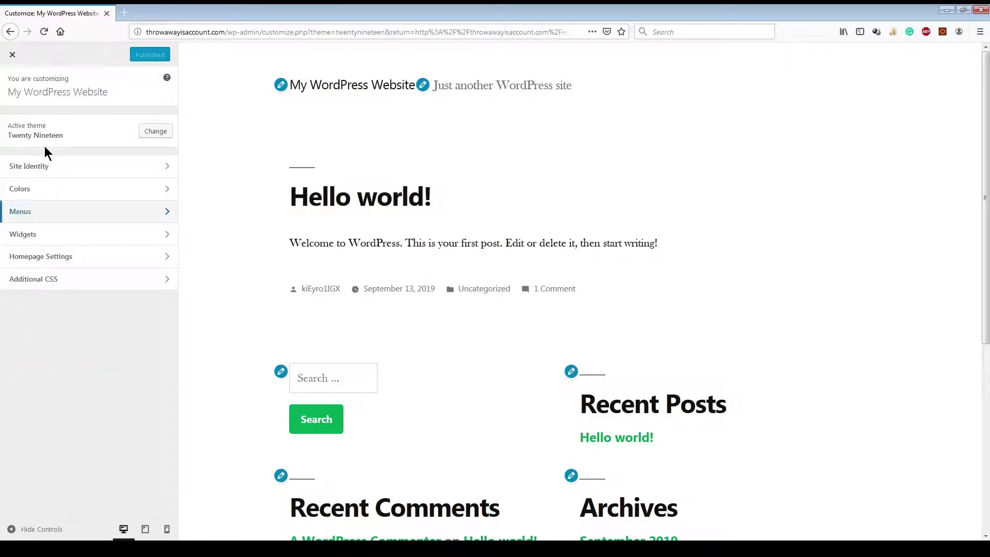
left_click(44, 232)
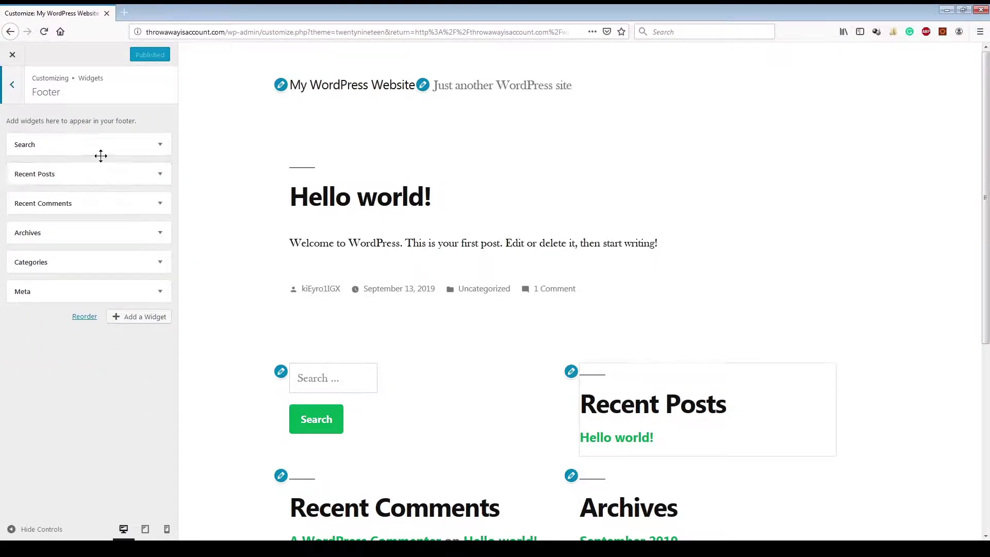
left_click(121, 148)
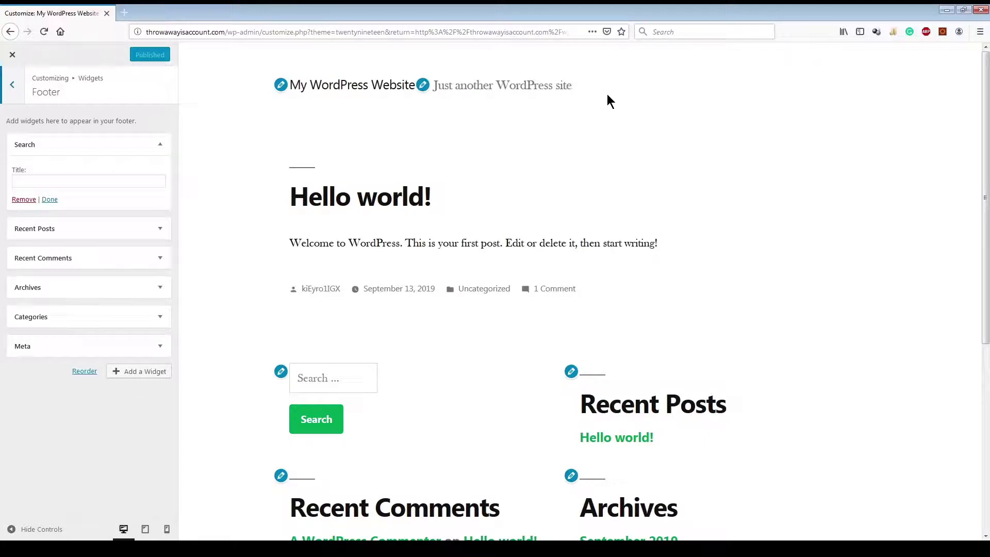
left_click(100, 180)
type("This is search")
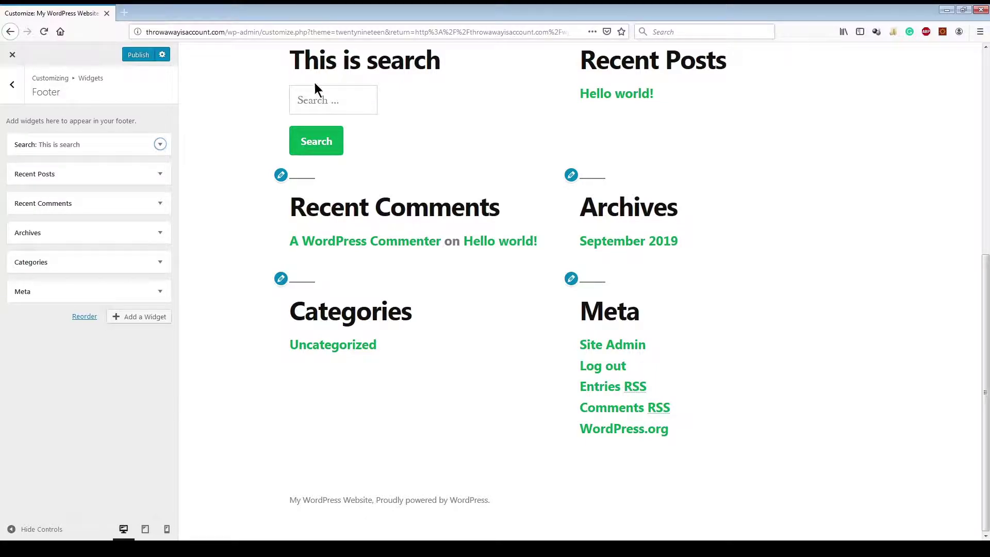
Step: Check the new heading in the preview, glance at the Categories widget, and return to the main sections
scroll(309, 109, "up", 2)
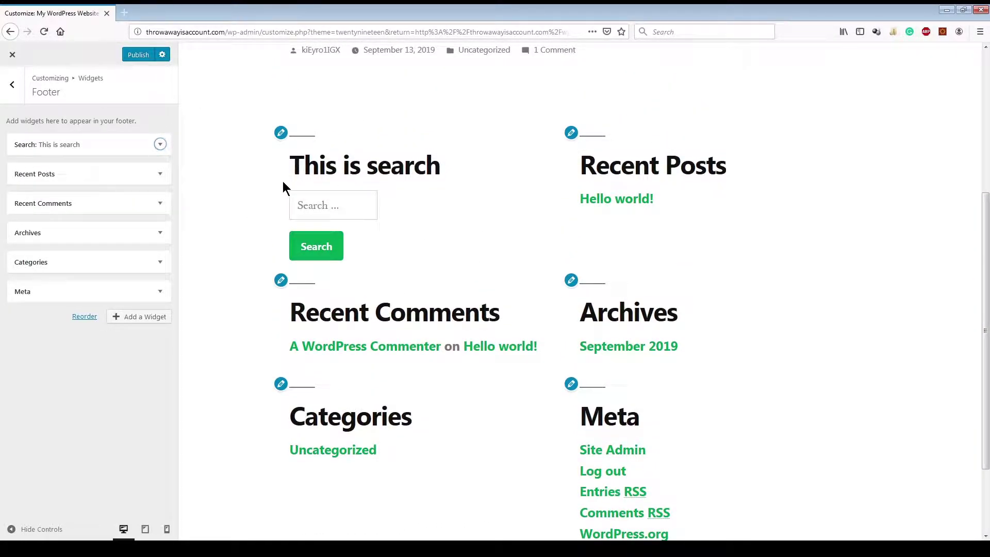
left_click_drag(286, 178, 442, 164)
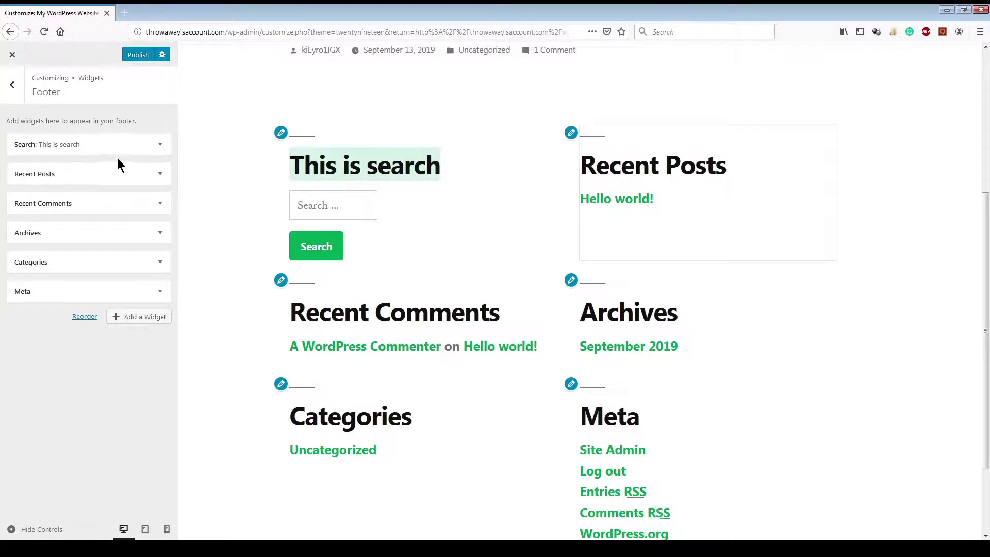
left_click(306, 206)
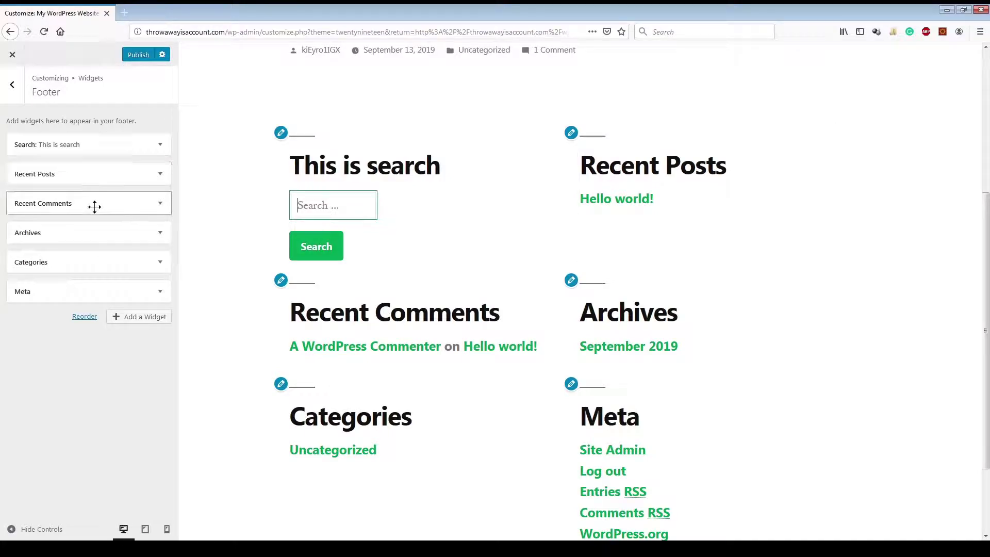
left_click(115, 263)
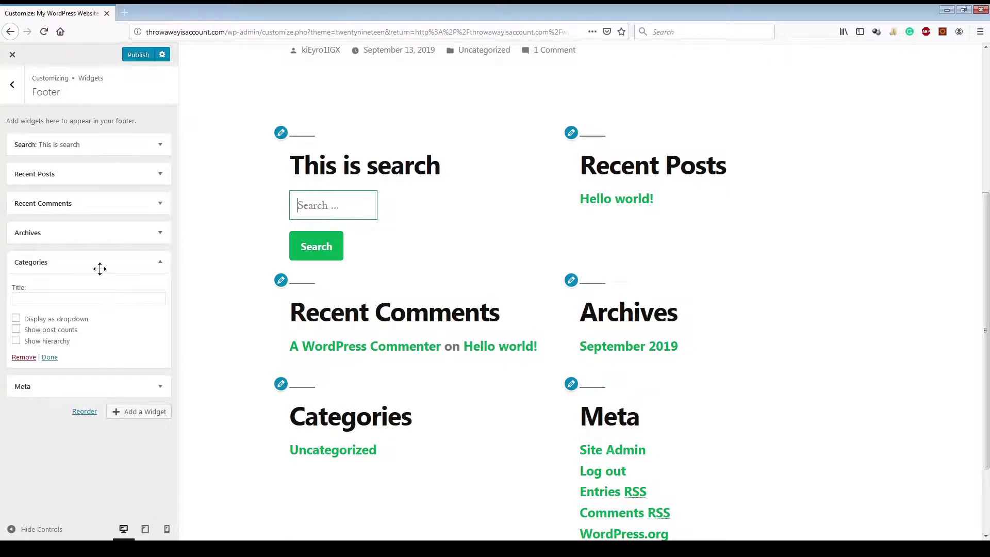
scroll(542, 288, "down", 3)
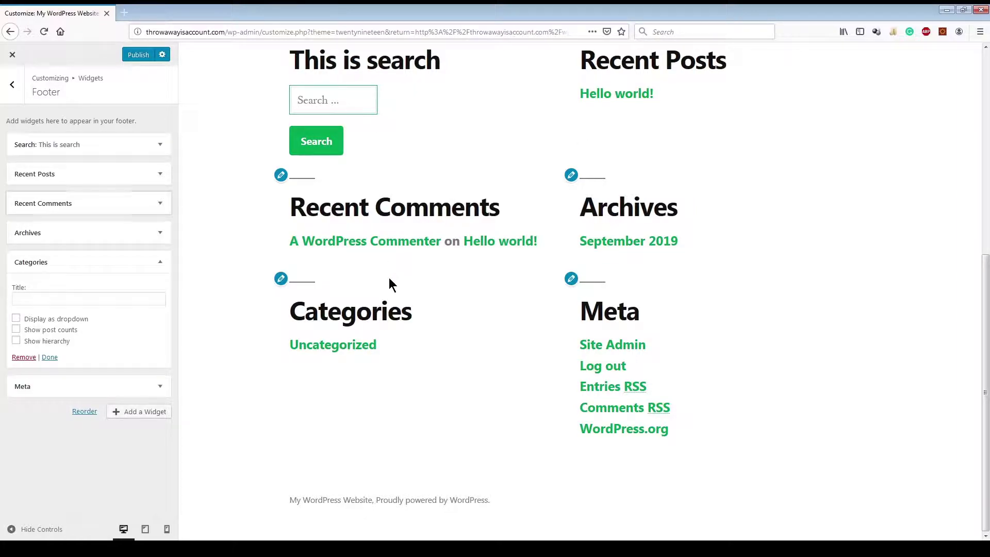
scroll(363, 314, "up", 10)
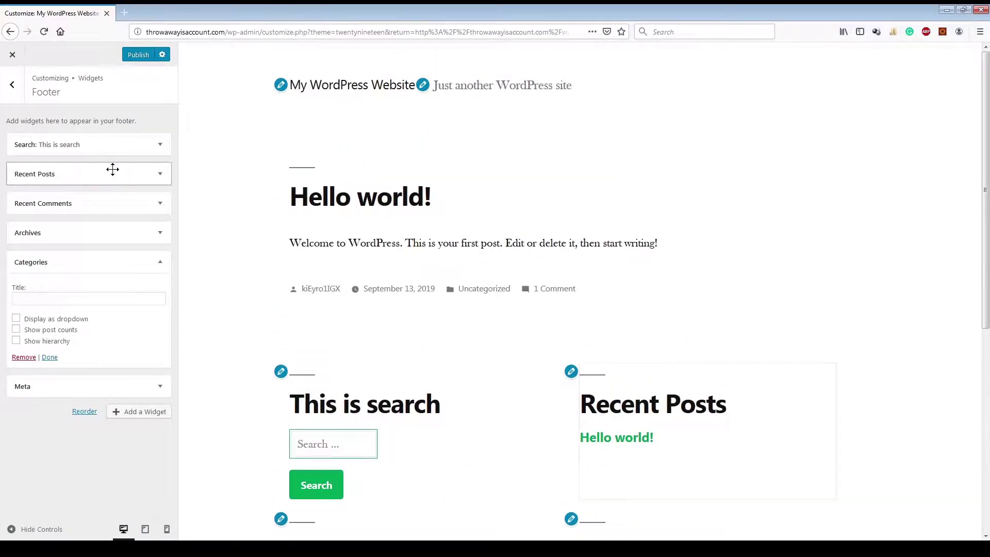
left_click(12, 85)
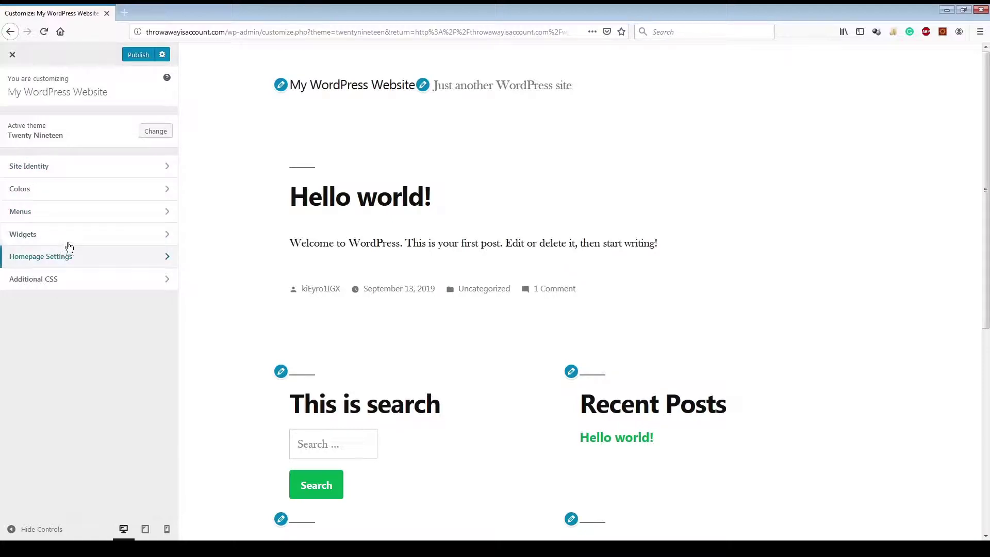
left_click(78, 257)
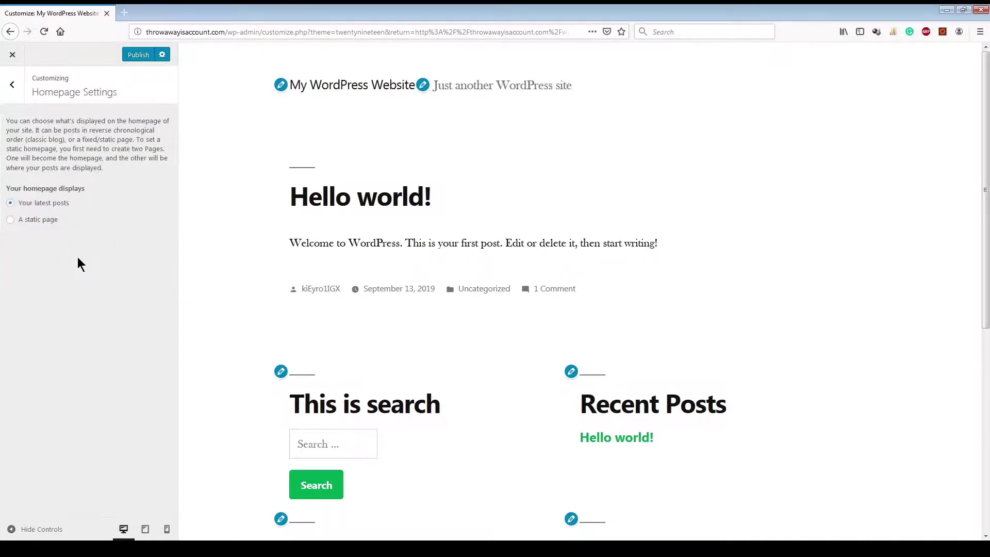
left_click(48, 224)
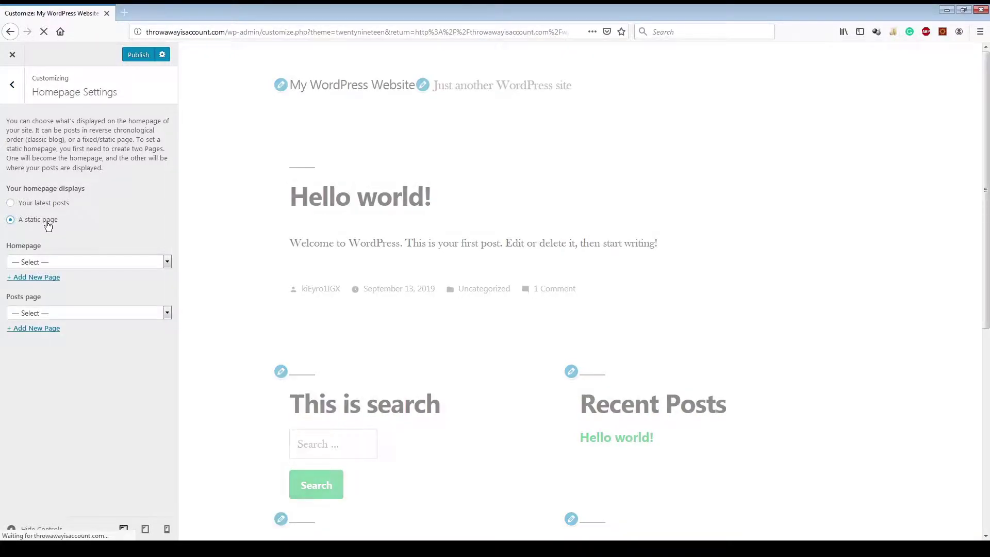
left_click(60, 262)
left_click(60, 289)
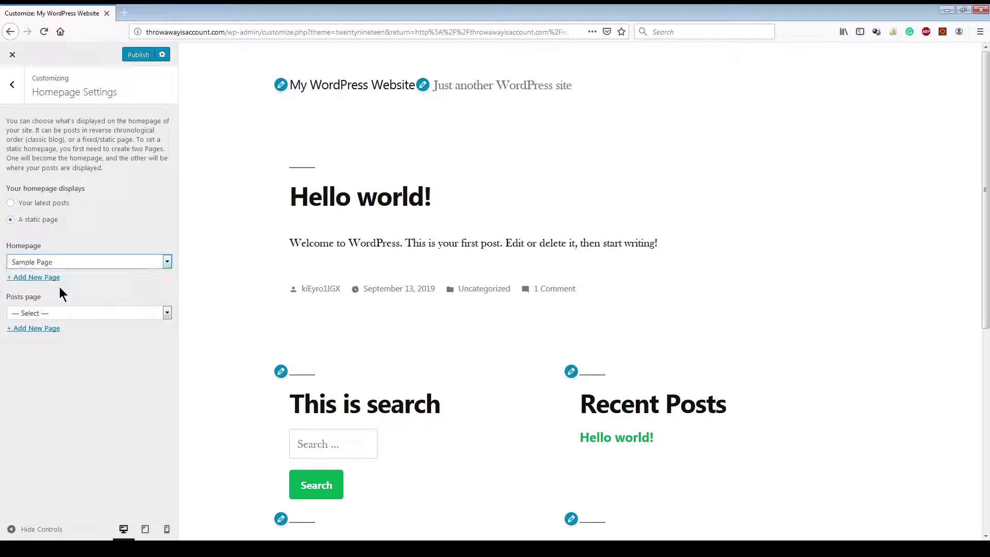
left_click(73, 267)
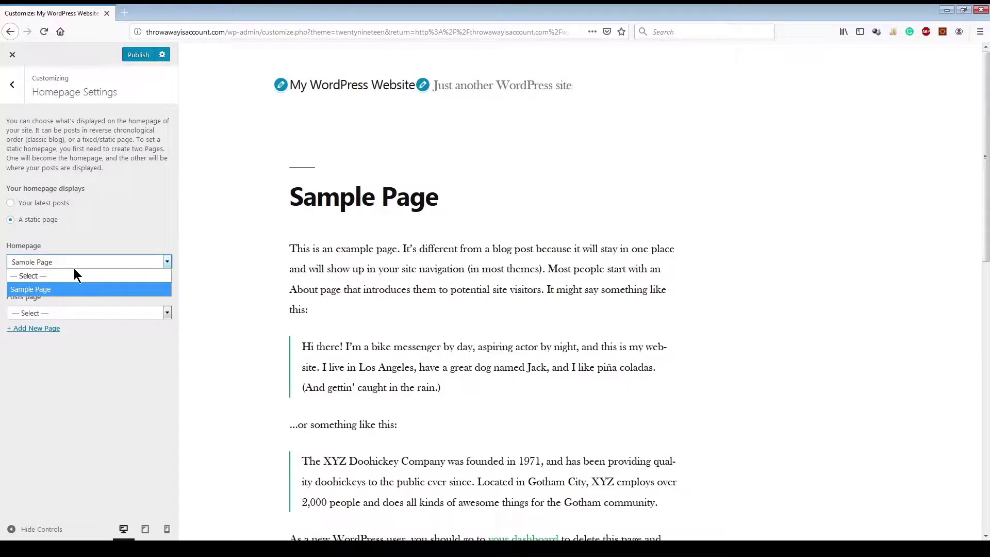
left_click(104, 262)
left_click(56, 205)
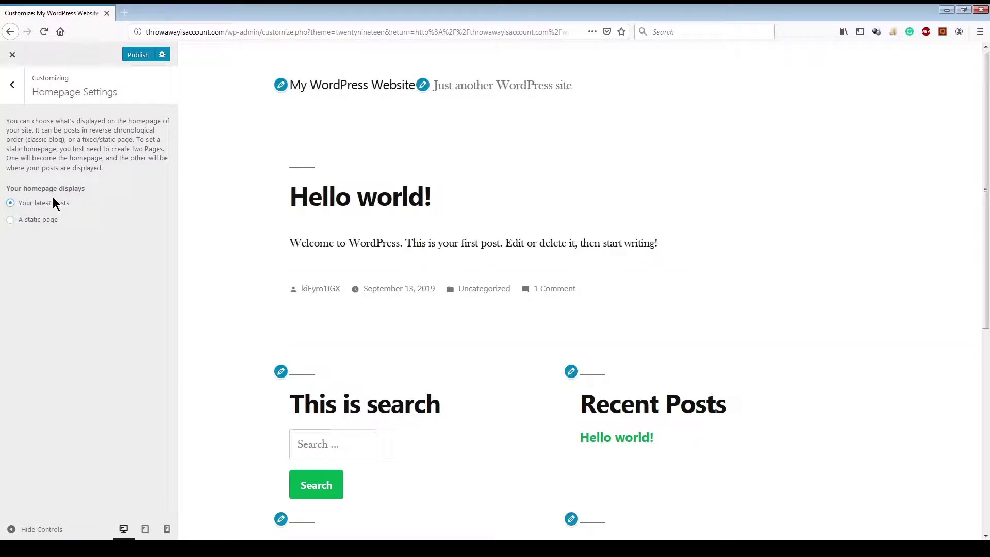
left_click(12, 85)
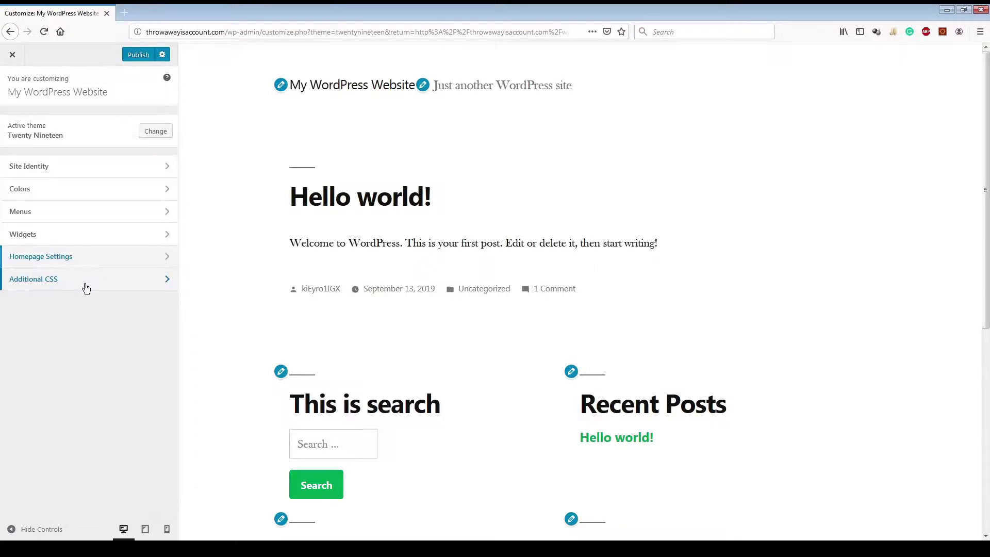
Step: Open the Additional CSS section and look over its empty CSS editor
left_click(86, 288)
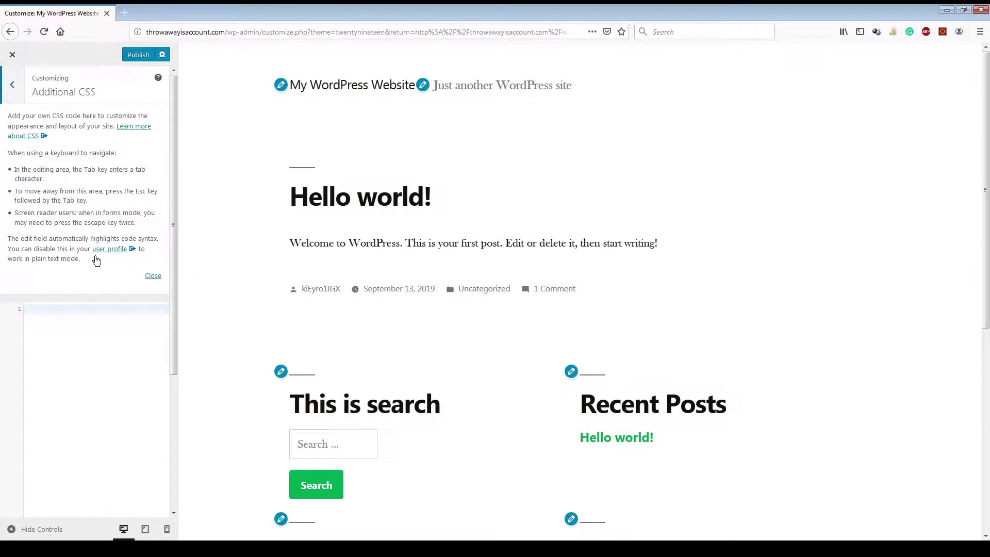
scroll(102, 367, "down", 3)
scroll(102, 367, "up", 3)
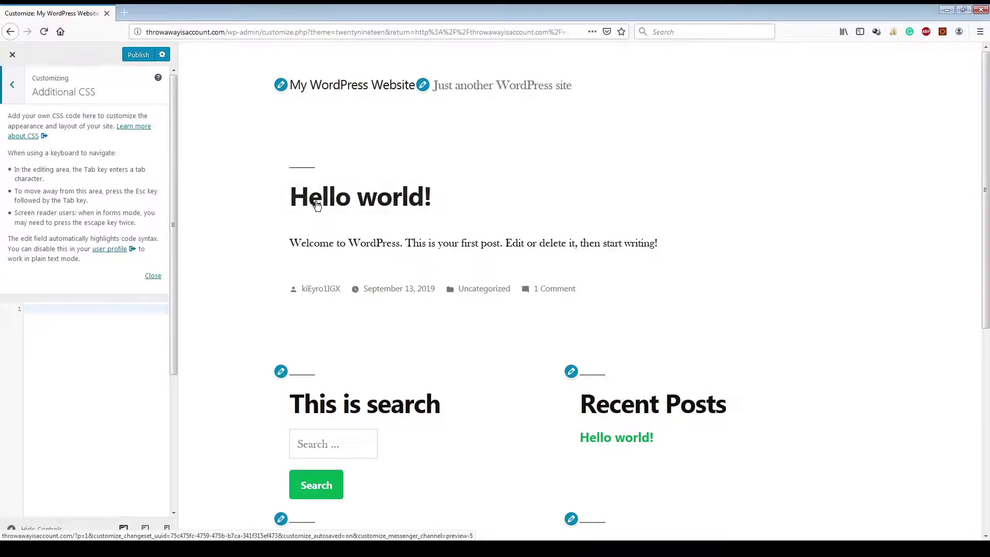
Step: Inspect the Hello world! heading to find its class and start an .entry_title CSS rule
right_click(316, 204)
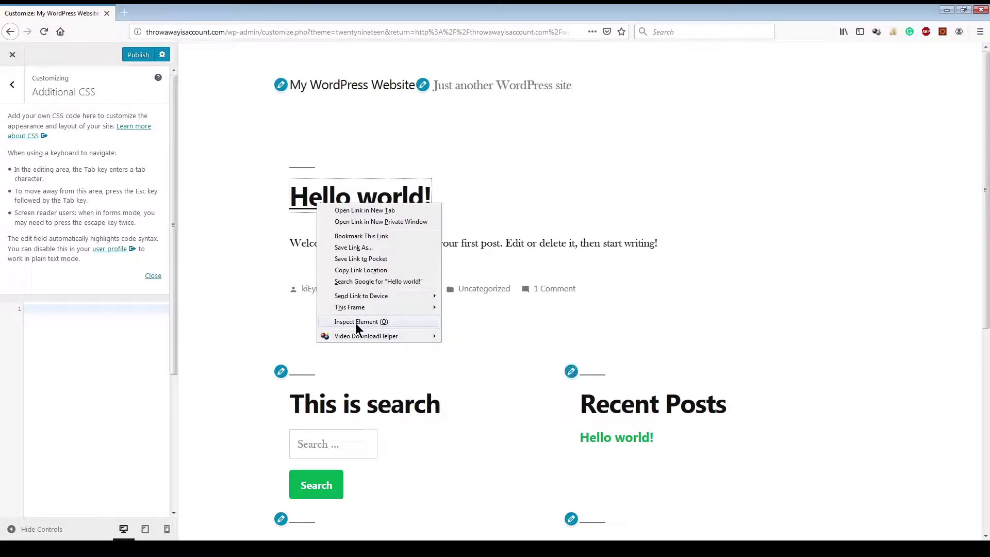
left_click(355, 322)
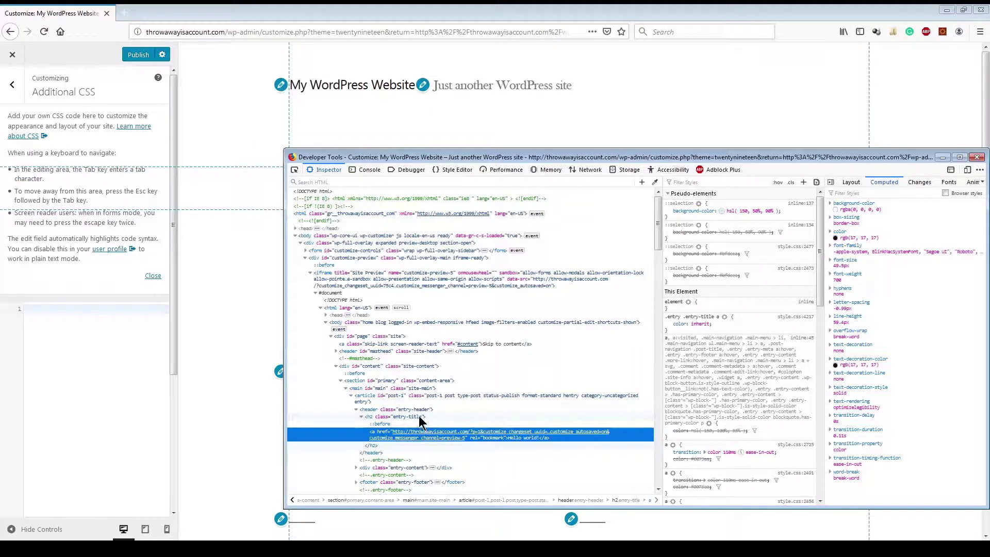
left_click_drag(801, 155, 775, 152)
left_click(395, 414)
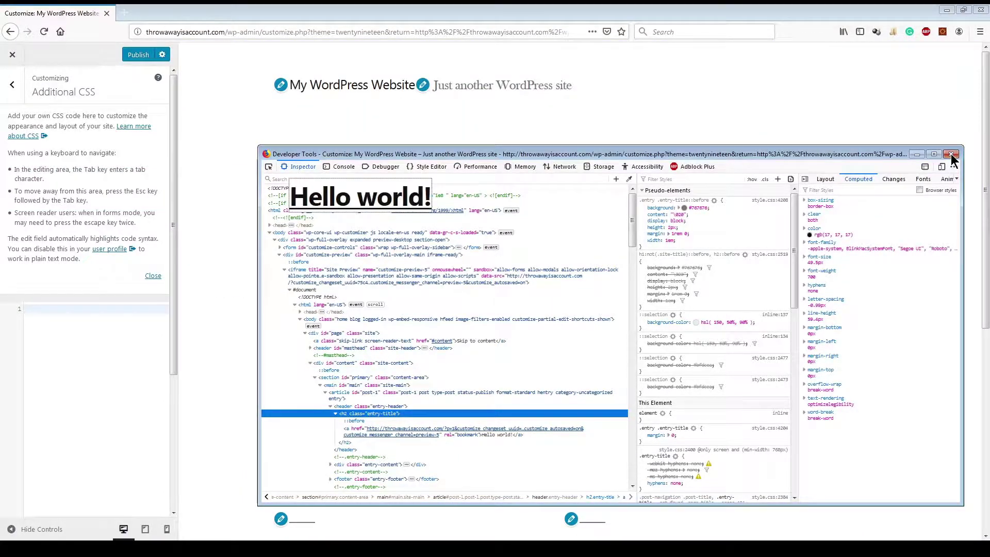
left_click(951, 155)
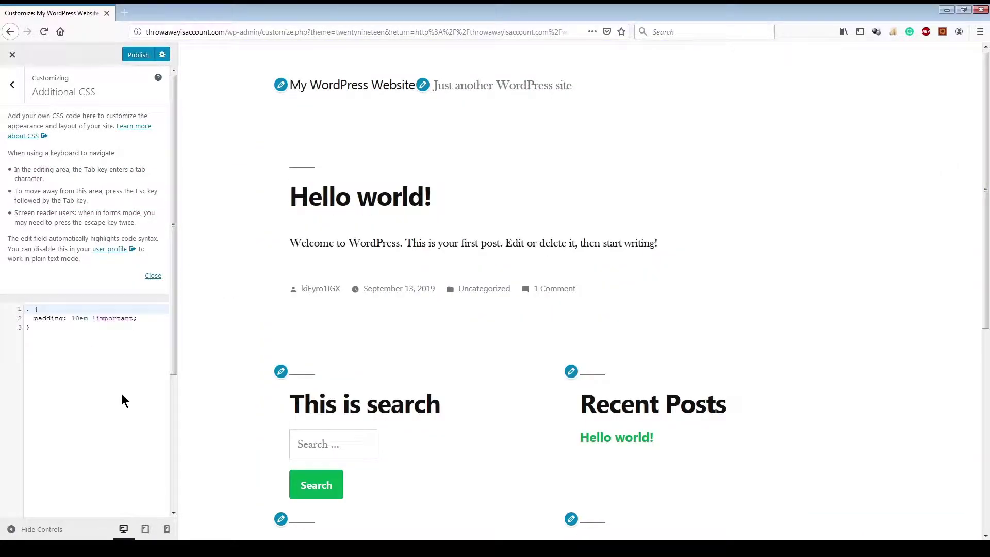
type(".entry")
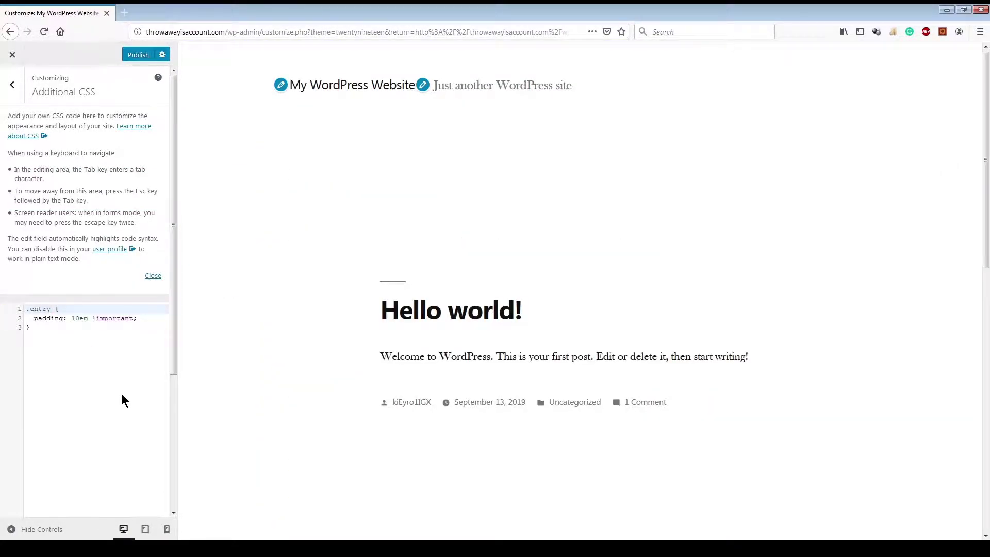
type("_title")
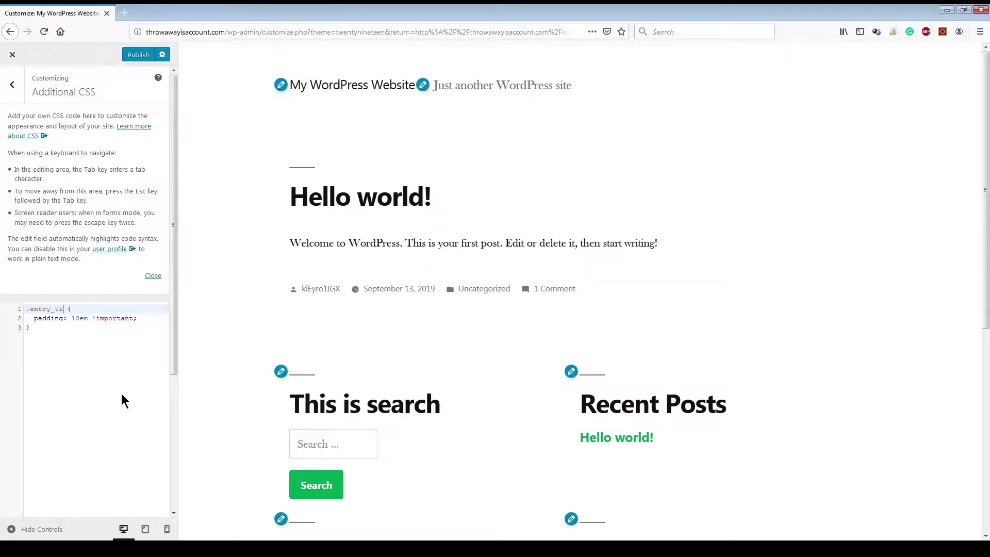
Step: Re-inspect the title link and correct the selector to .entry-title
right_click(362, 192)
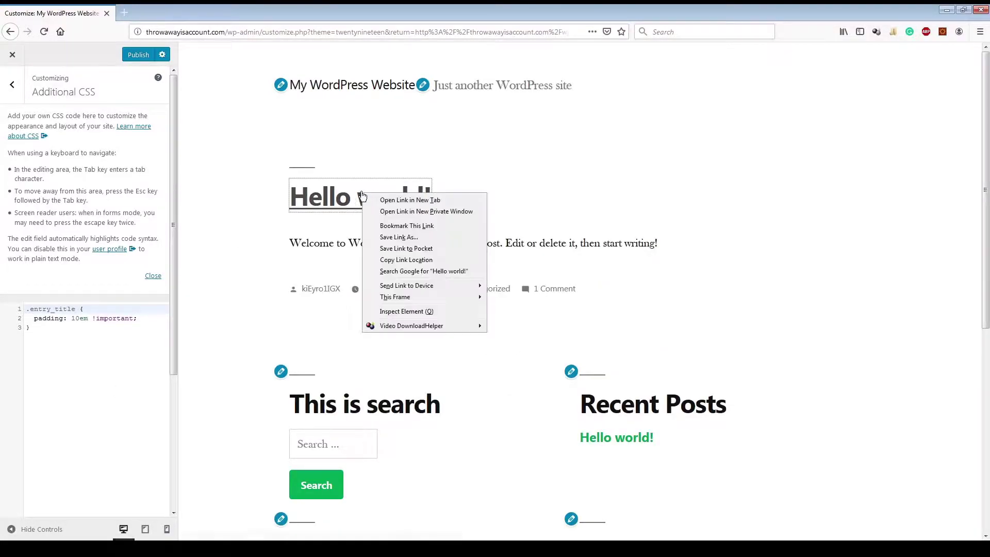
left_click(407, 313)
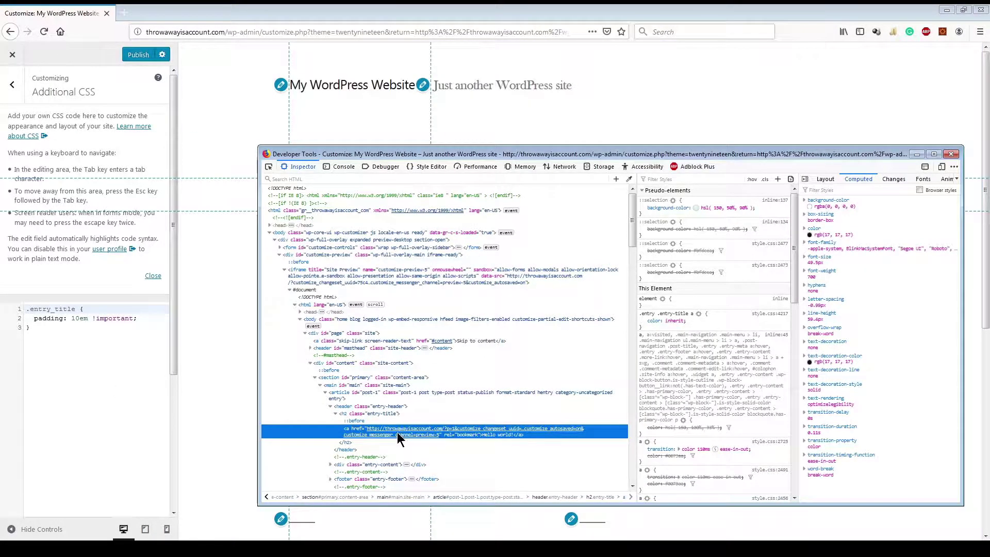
left_click(71, 316)
left_click(52, 309)
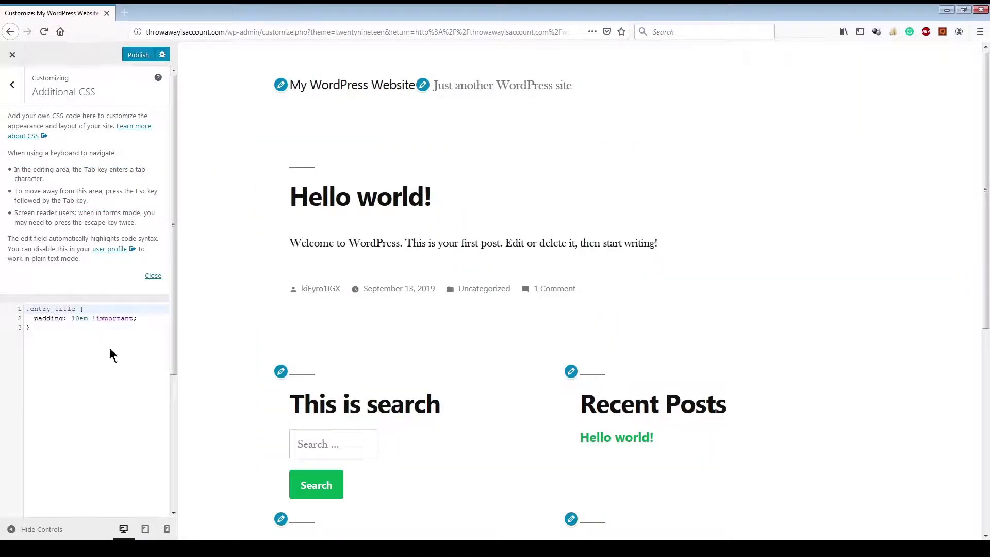
key("Delete")
type("-")
Step: Change the rule's padding to 10px !important and add border: 1px solid black;
key("Down")
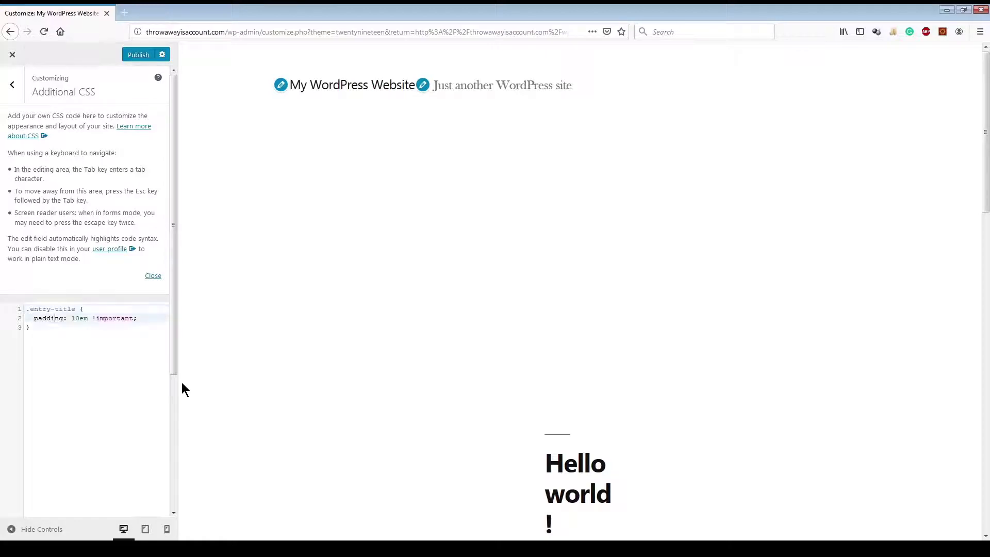
key("Delete")
key("Delete")
key("Delete")
key("Delete")
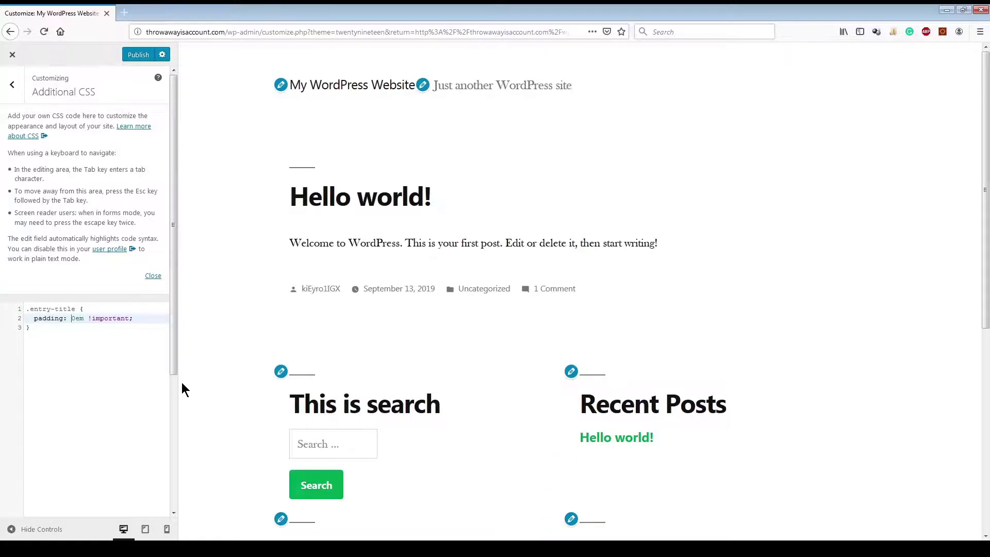
type("10px")
key("End")
key("Return")
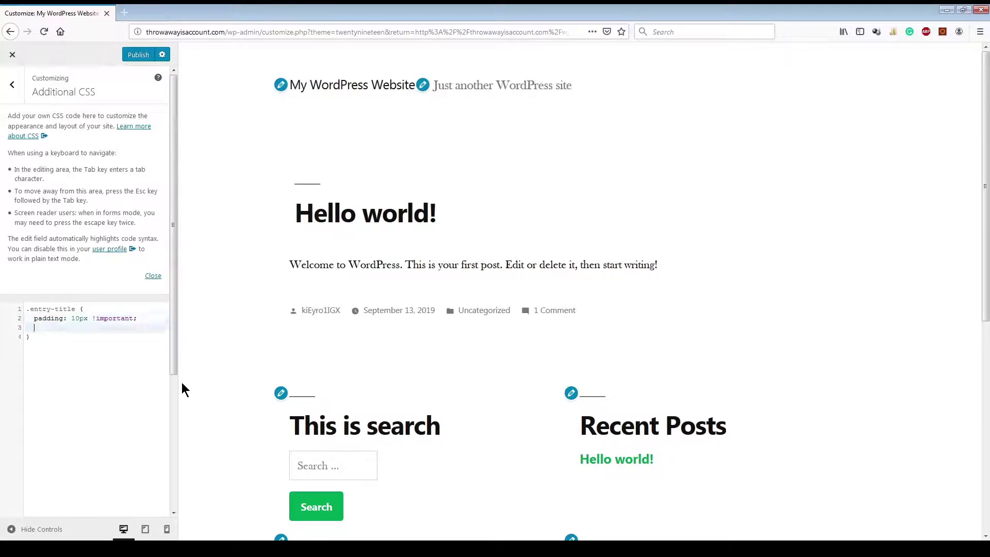
type("border: 1px solid black;")
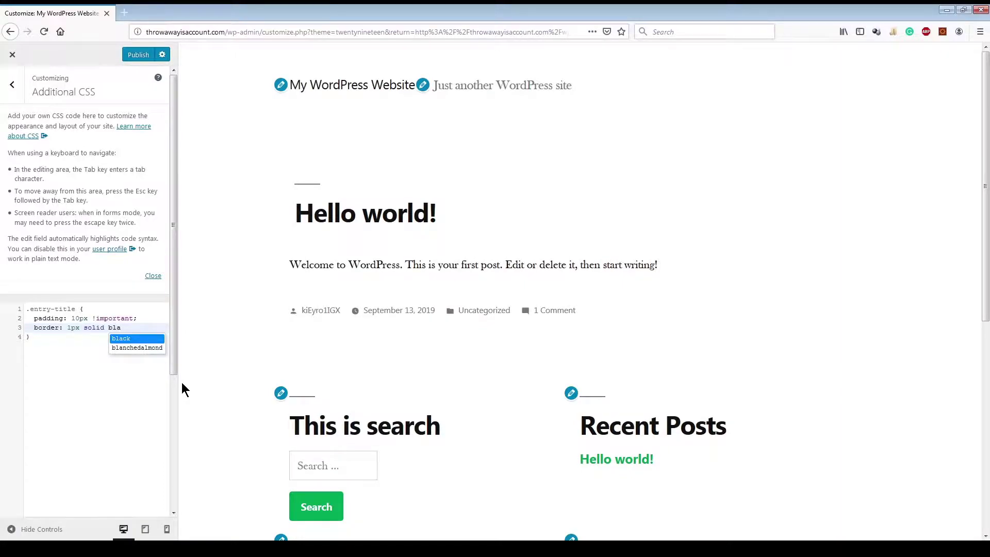
key("Return")
key("BackSpace")
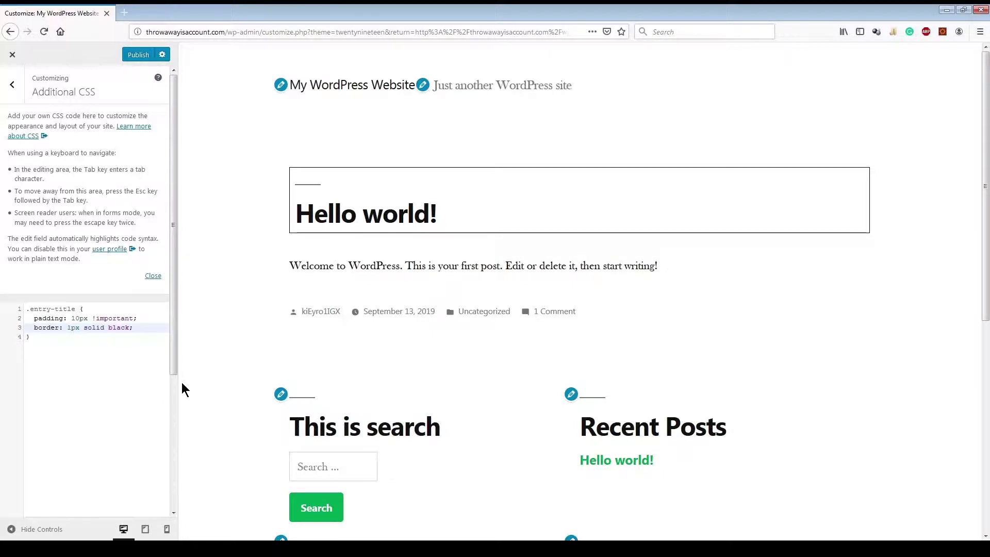
Step: Check the boxed title in tablet and phone previews, then return to desktop width
left_click(149, 534)
left_click(166, 529)
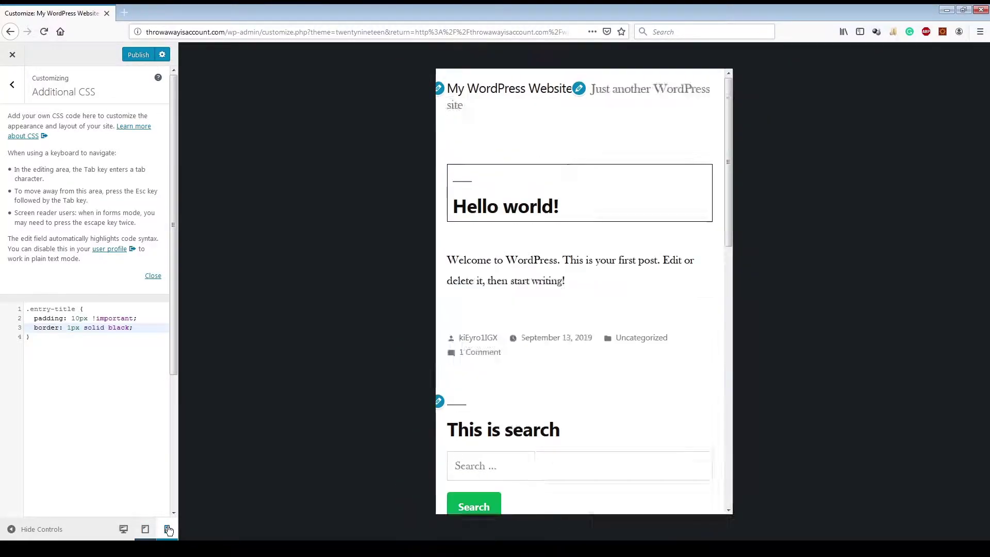
left_click(124, 529)
left_click(142, 336)
Step: Add a background-color:red; rule below the border line in the .entry-title CSS
key("Up")
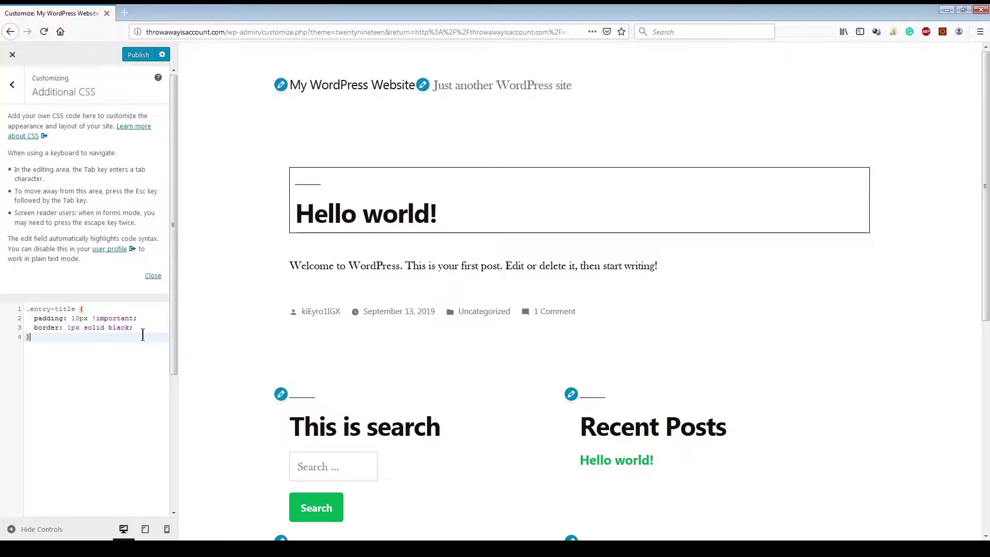
key("Return")
type("background")
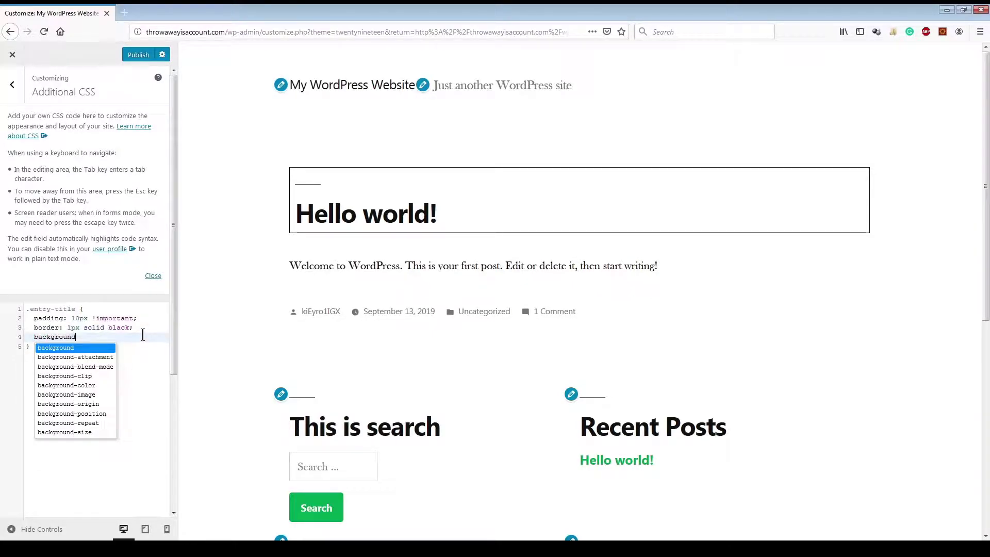
type("-color:red;")
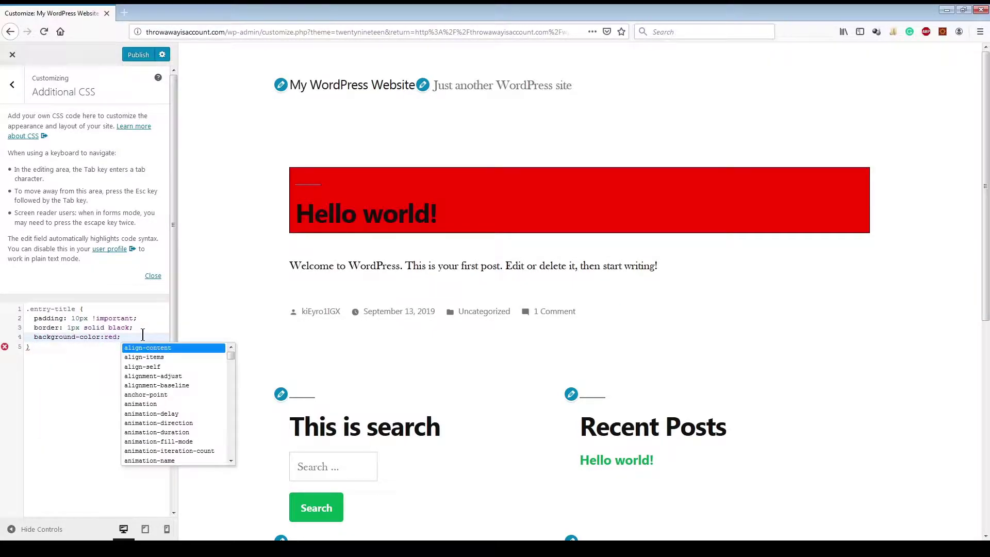
key("Return")
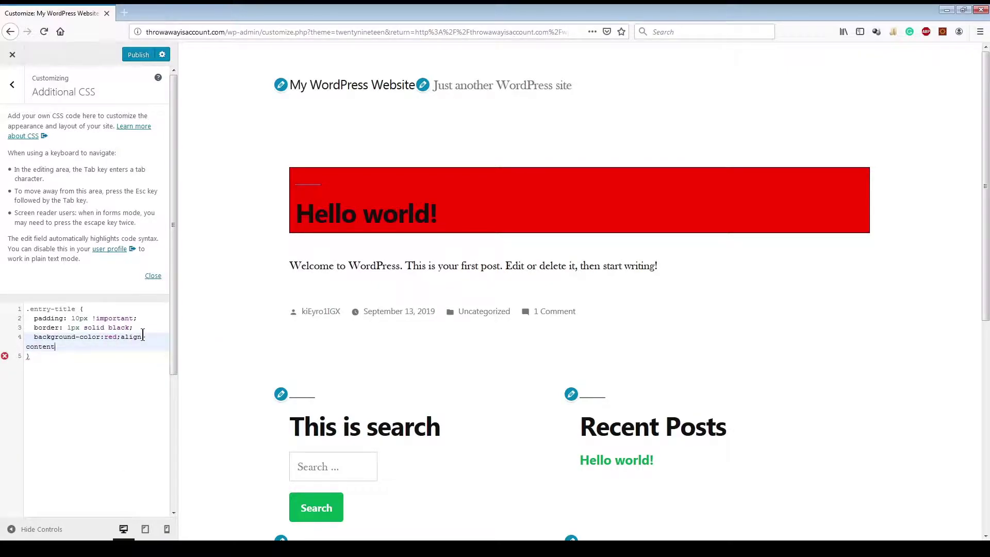
key("BackSpace")
key("BackSpace")
key("BackSpace")
key("BackSpace")
key("BackSpace")
key("BackSpace")
key("BackSpace")
key("BackSpace")
key("BackSpace")
key("BackSpace")
key("Return")
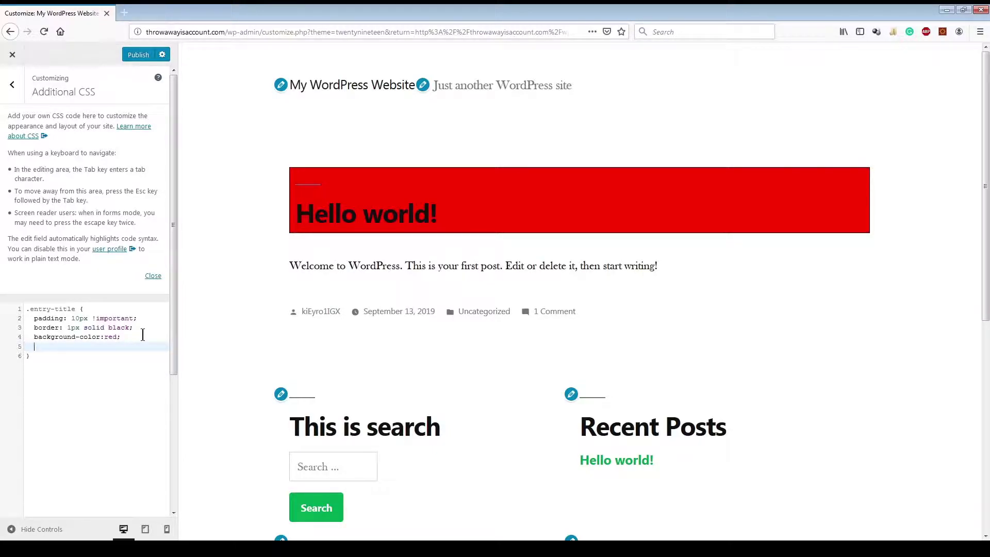
Step: Add a box-shadow rule and tune it to 5px 5px 15px 10px rgba(128,128,128.5)
type("box-shad")
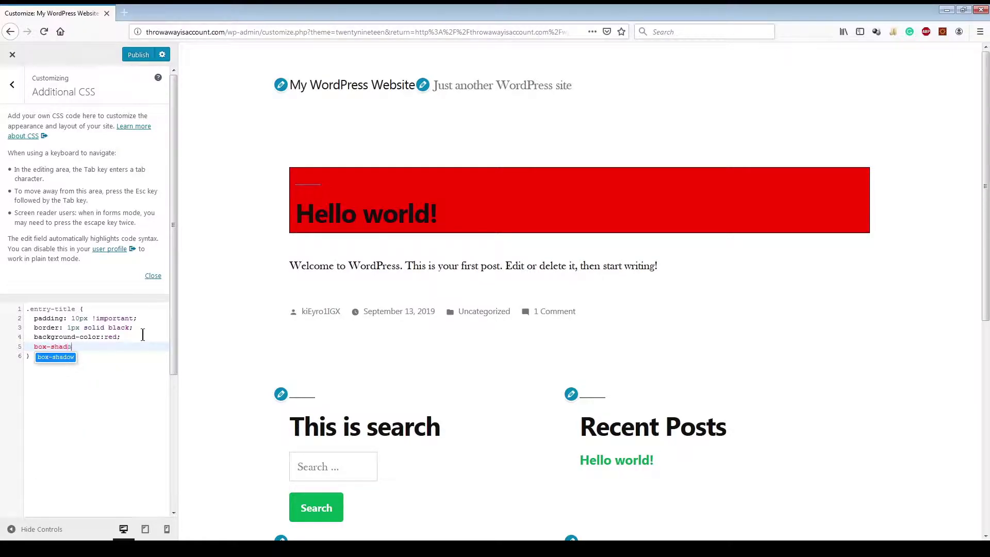
type("ow: ")
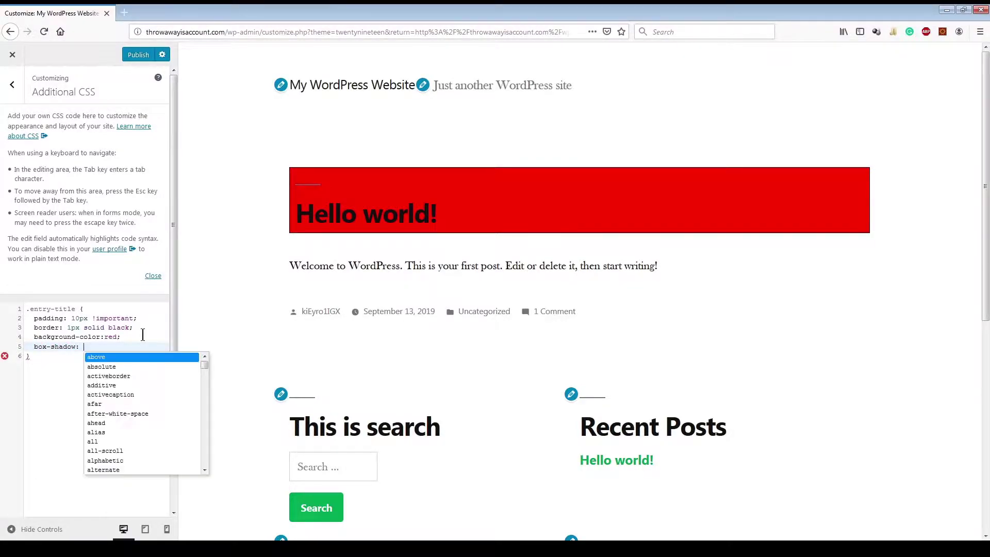
type("1px 1px")
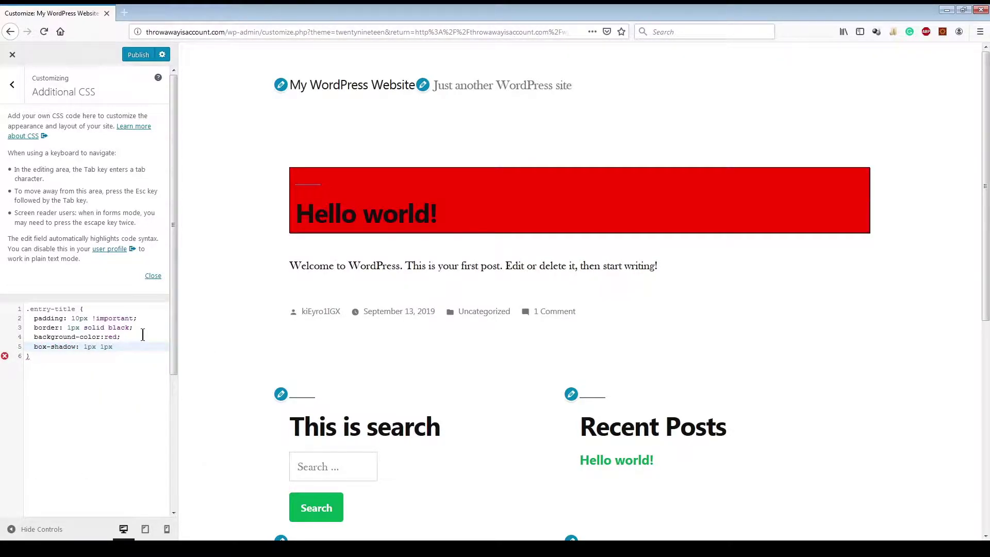
type(" 1px 1px")
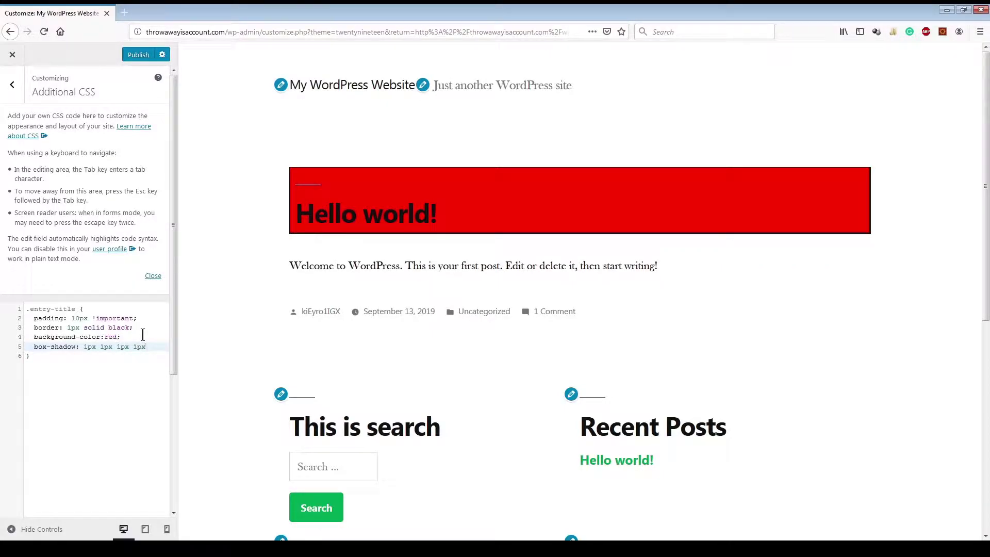
type(" rgba(")
type("128,128,12")
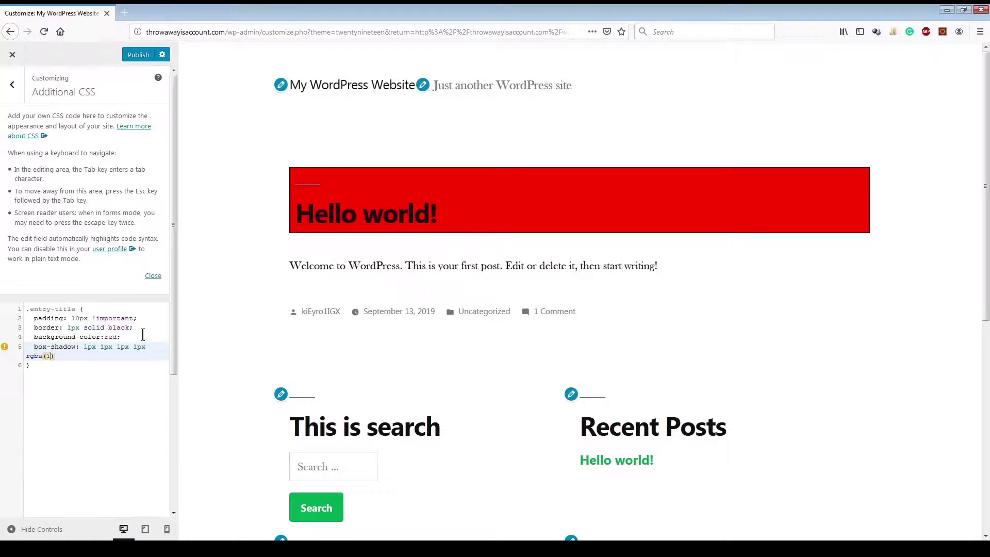
type("8.5")
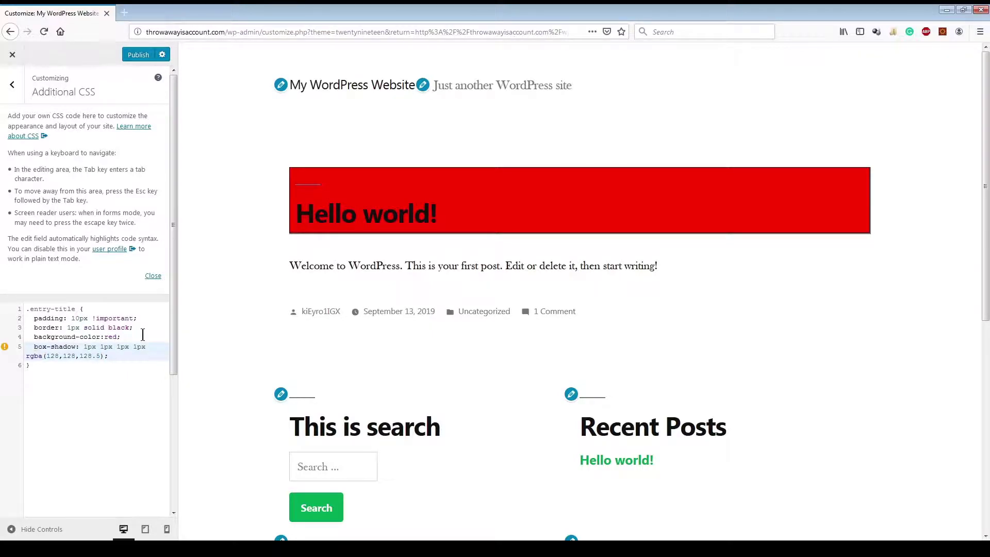
key("Delete")
type("28.")
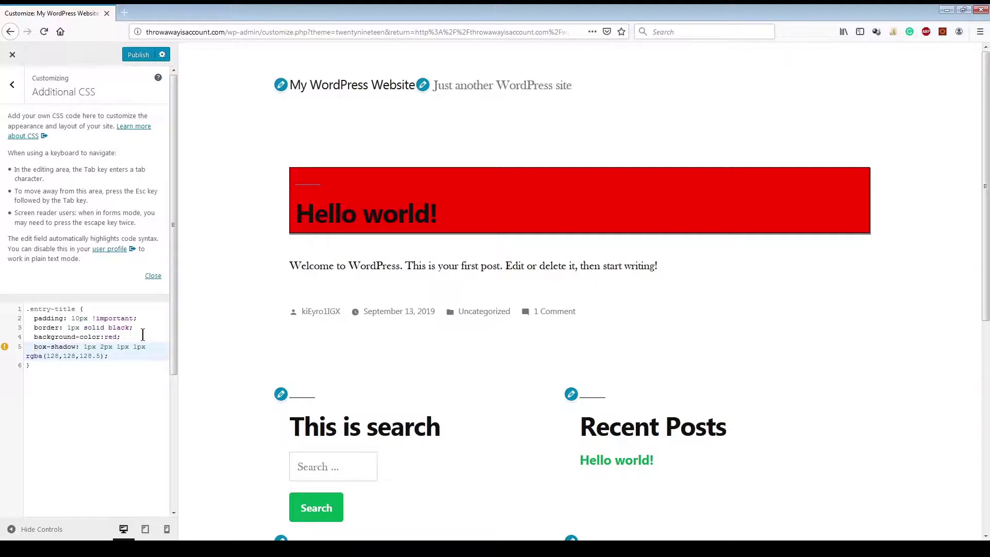
type("5")
key("Delete")
type("5")
key("Delete")
key("Right")
key("Right")
key("Right")
key("Right")
key("Right")
key("Right")
type("5")
key("Delete")
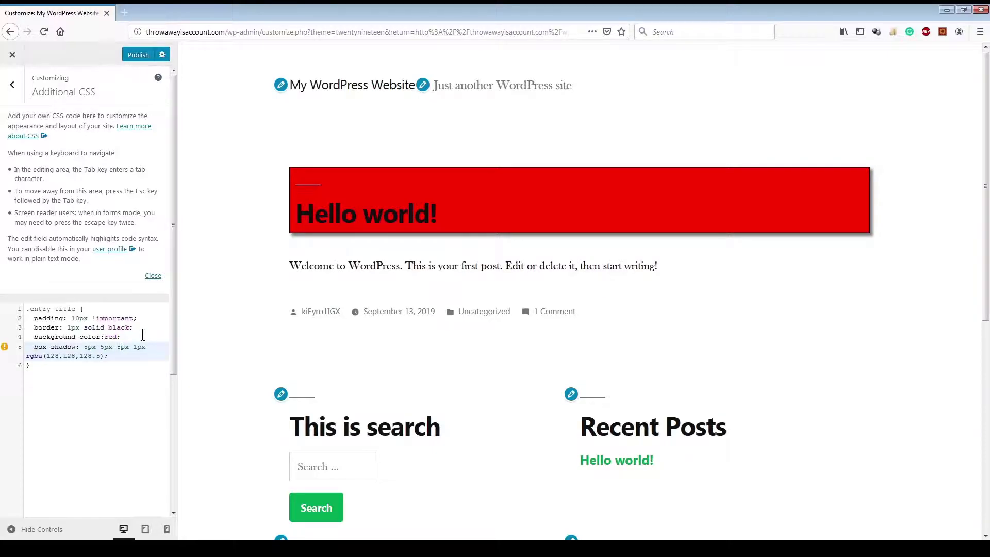
type("1")
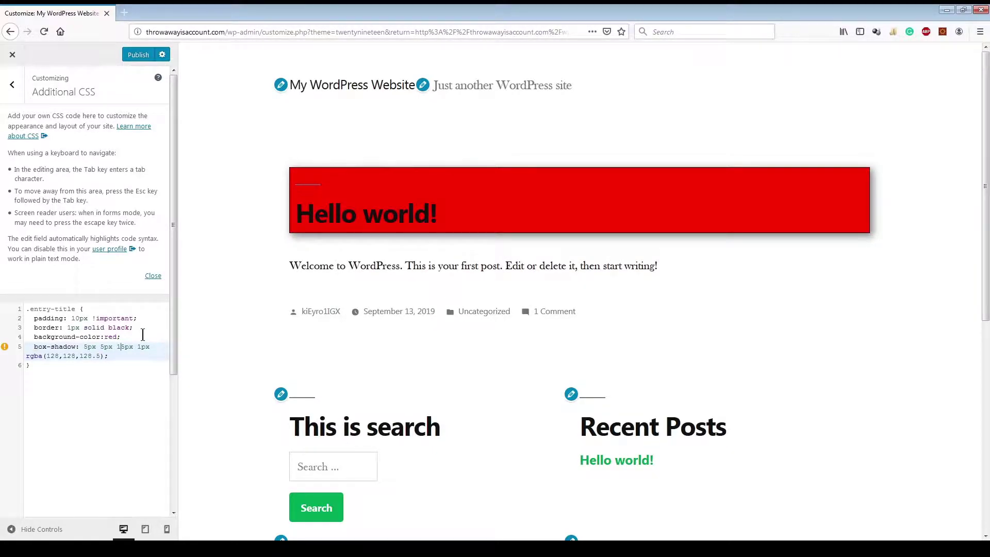
key("Up")
key("Left")
key("Left")
type("0")
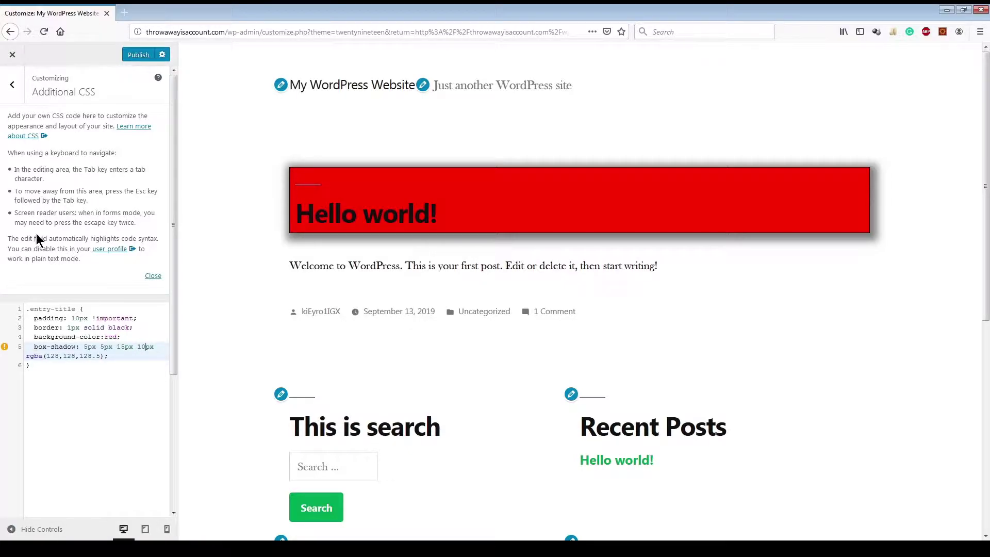
Step: Publish the Additional CSS changes and exit the Customizer back to the Themes page
left_click(20, 97)
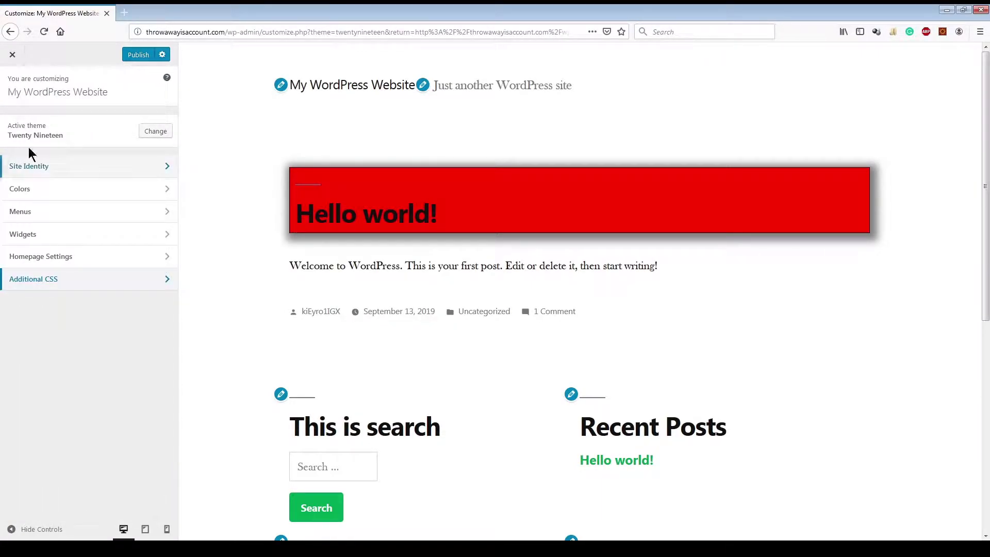
left_click(138, 55)
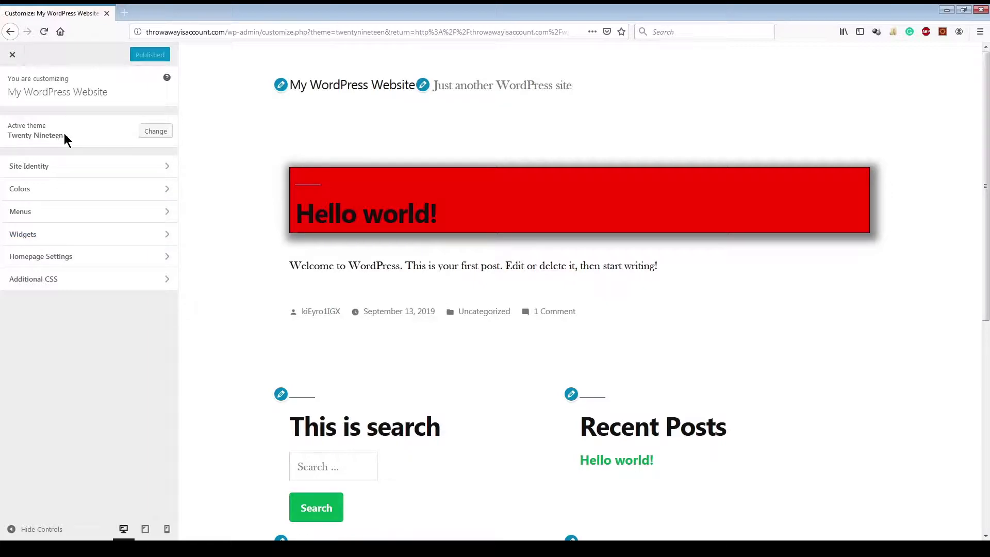
left_click(155, 133)
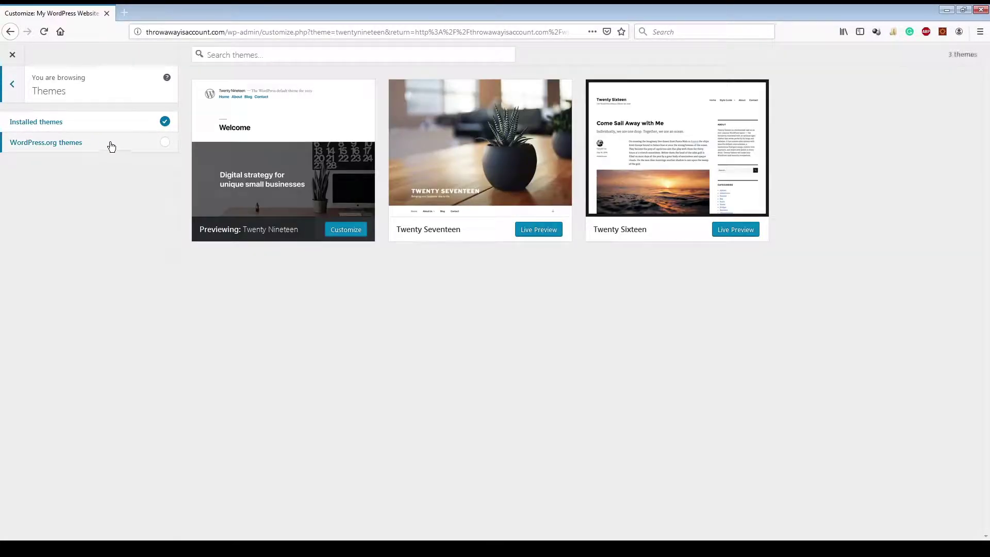
left_click(7, 76)
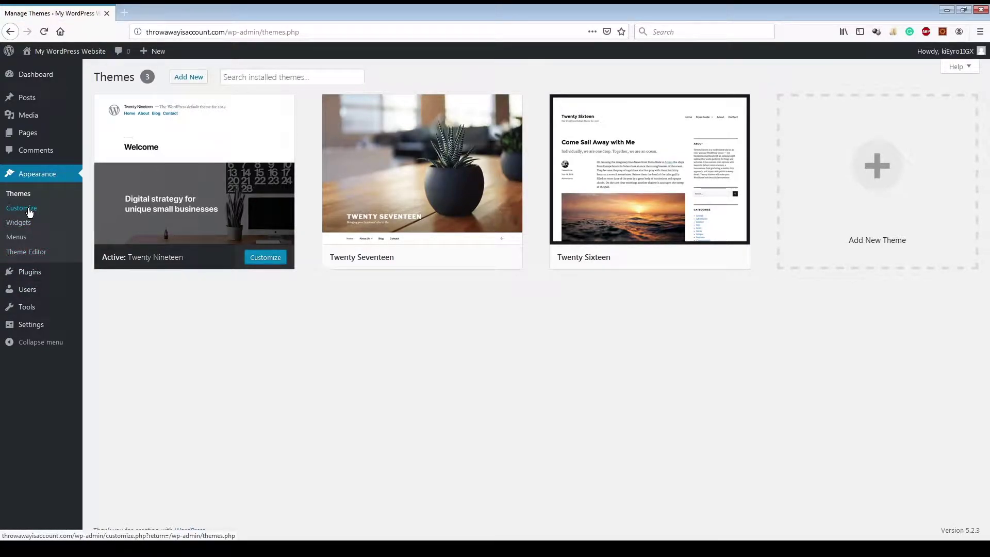
Step: Add Sample Page to the menu, label it 'Sample Page Menu Item', and save the menu
left_click(26, 240)
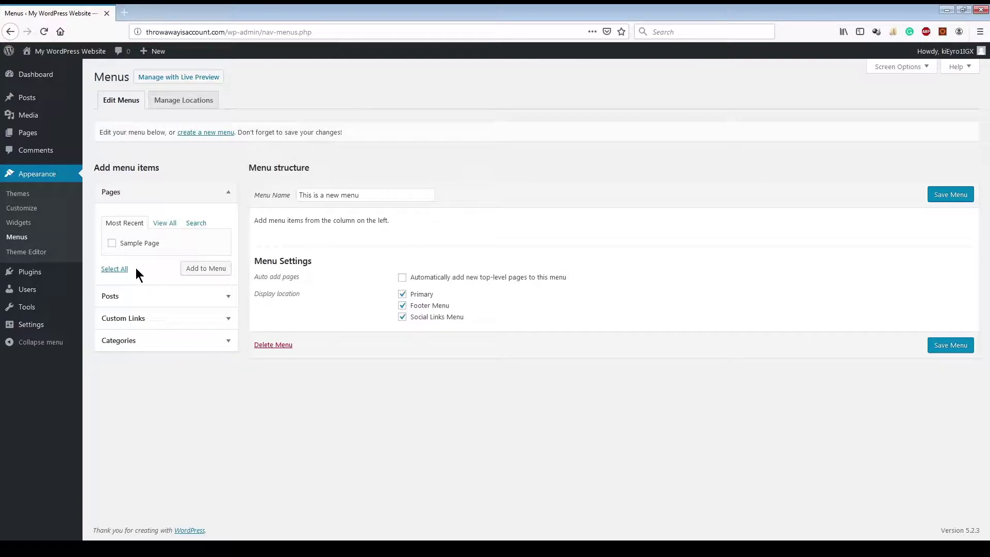
left_click(112, 243)
left_click(196, 268)
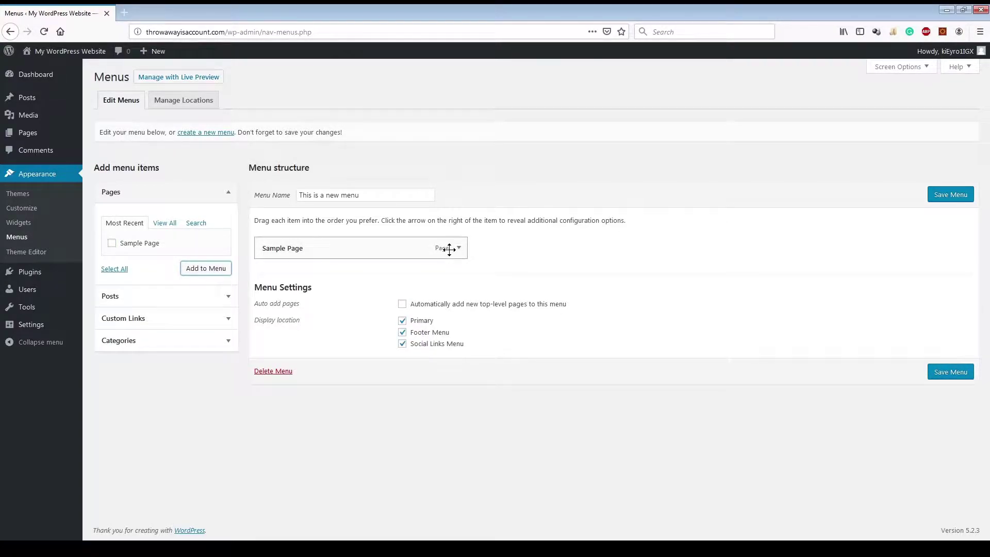
left_click(458, 248)
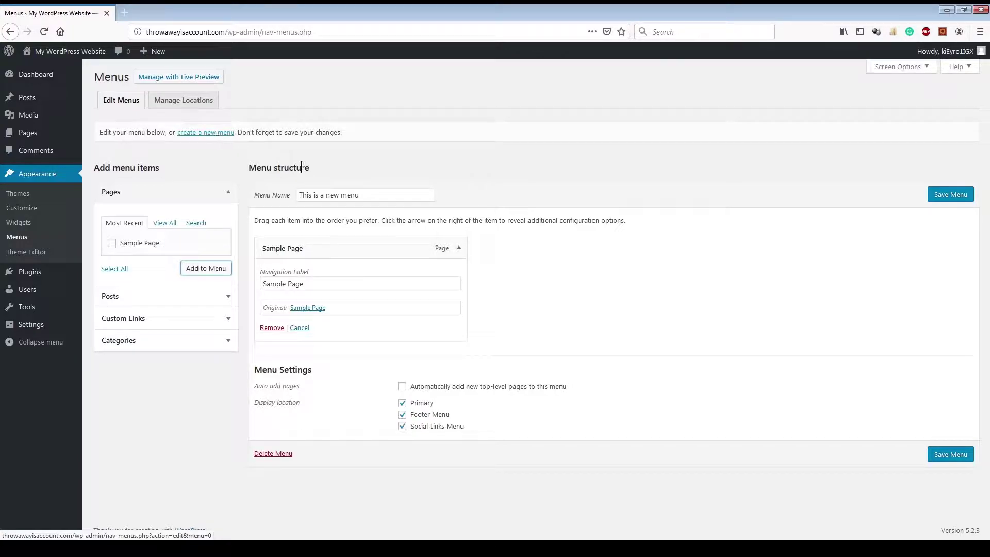
left_click(330, 283)
type("Menu Item")
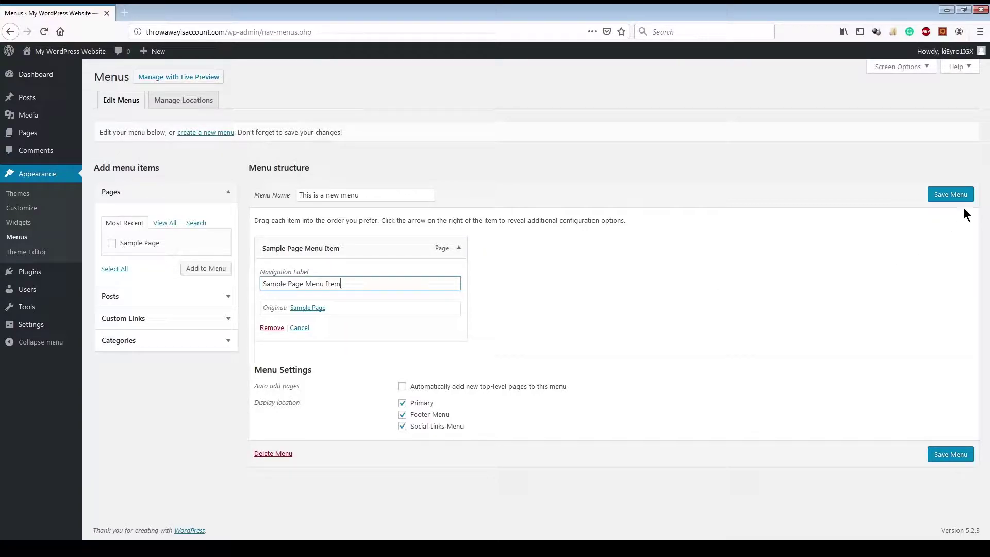
left_click(950, 194)
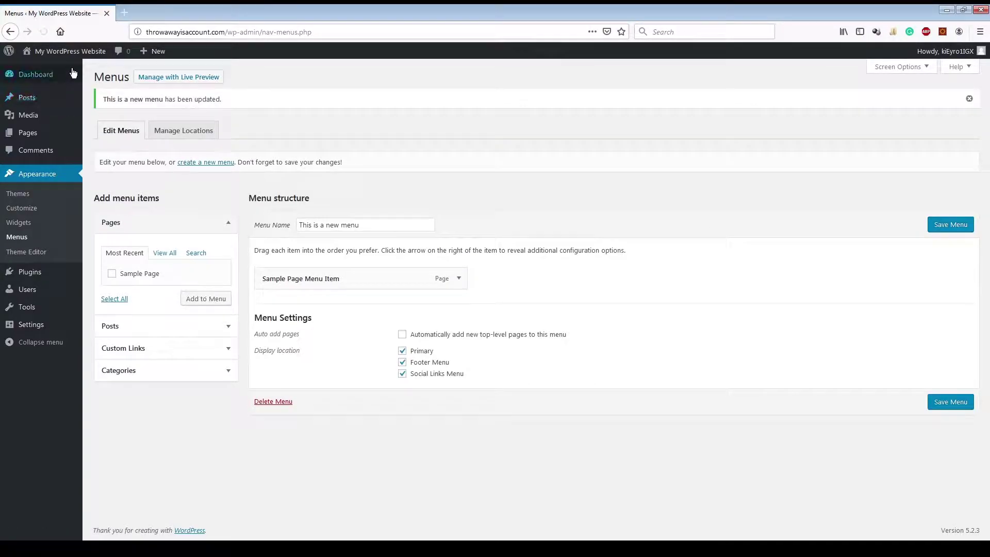
Step: Visit the live site, follow the new link to Sample Page, then return to the Dashboard
left_click(51, 70)
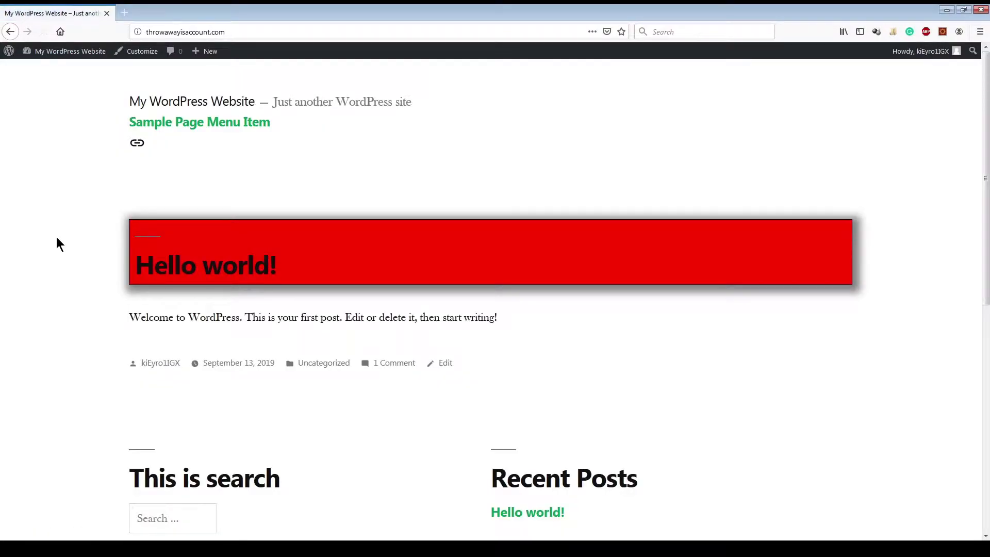
left_click(221, 133)
scroll(202, 286, "down", 2)
scroll(202, 286, "up", 2)
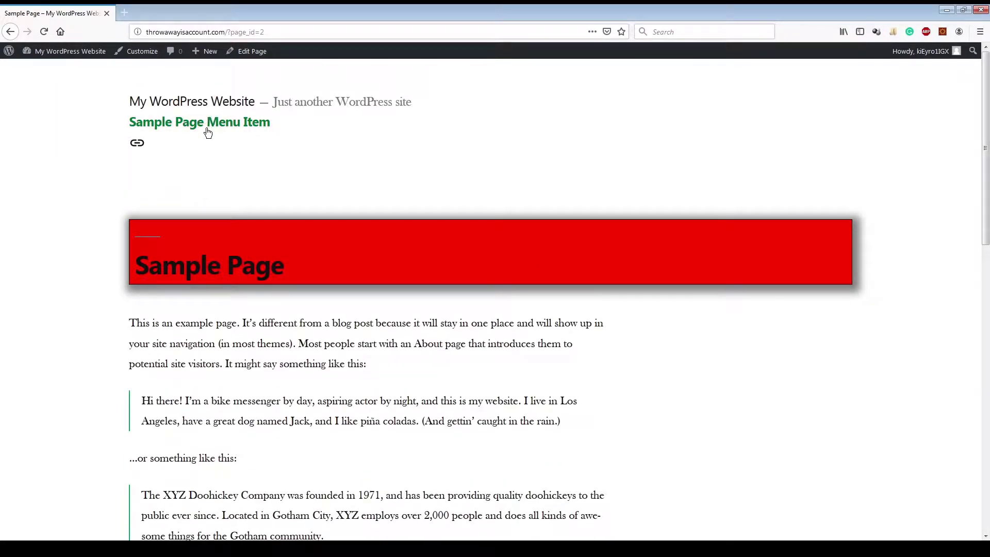
left_click(78, 51)
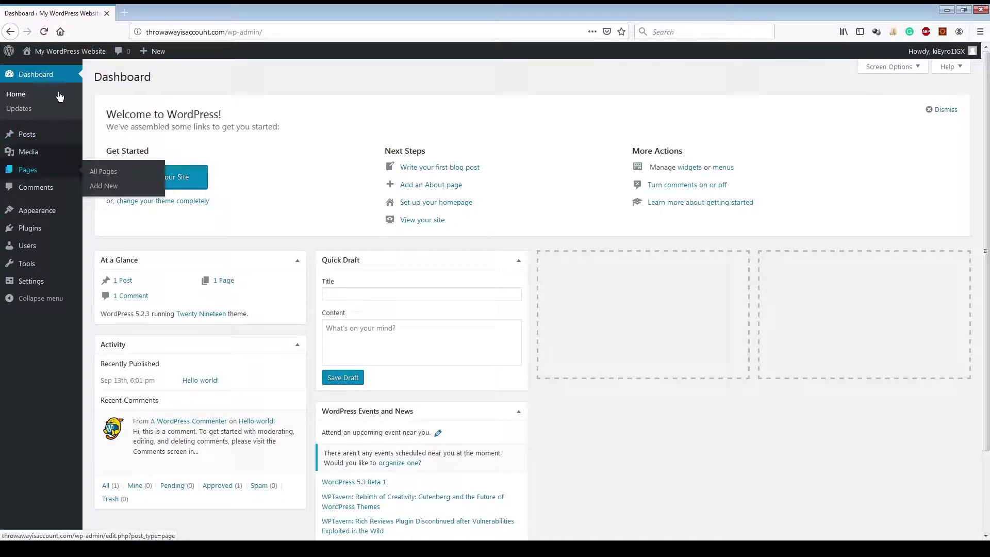
mouse_move(28, 221)
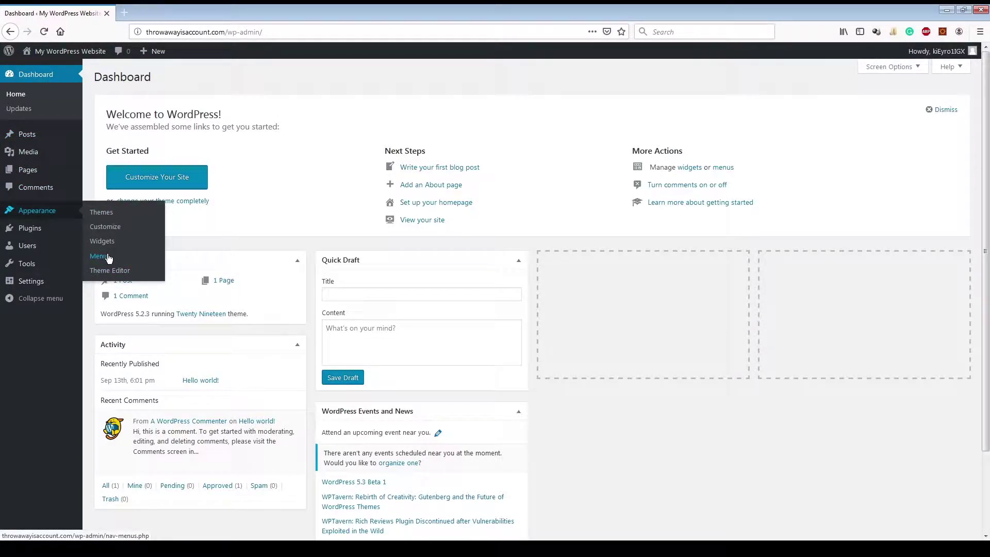
Step: Open the Theme Editor past its direct-edit warning and scroll through style.css
left_click(116, 272)
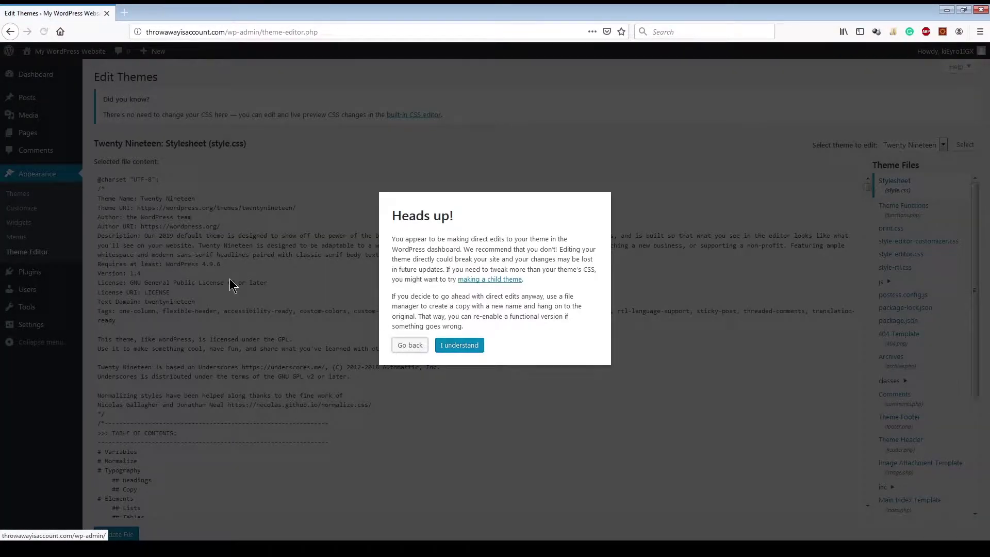
left_click(458, 346)
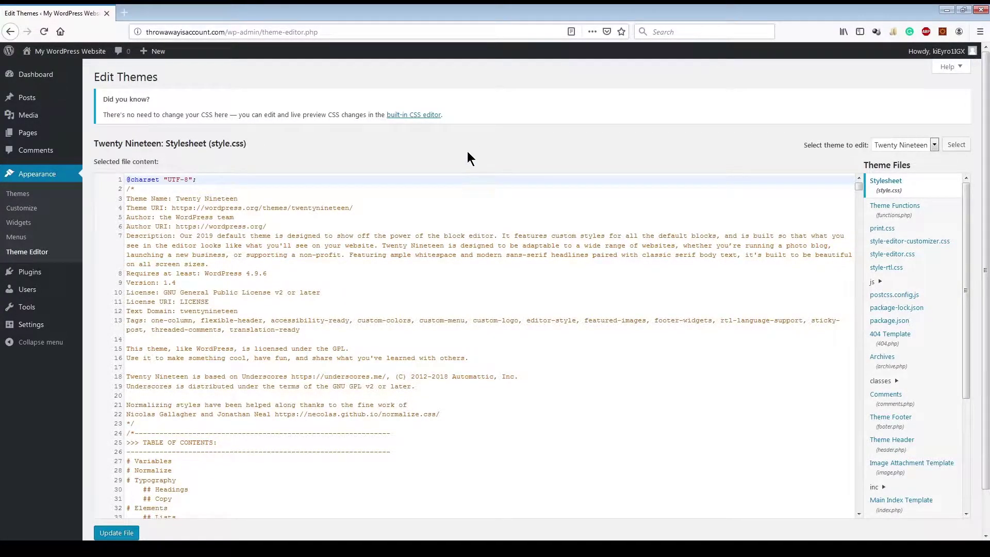
scroll(467, 151, "down", 15)
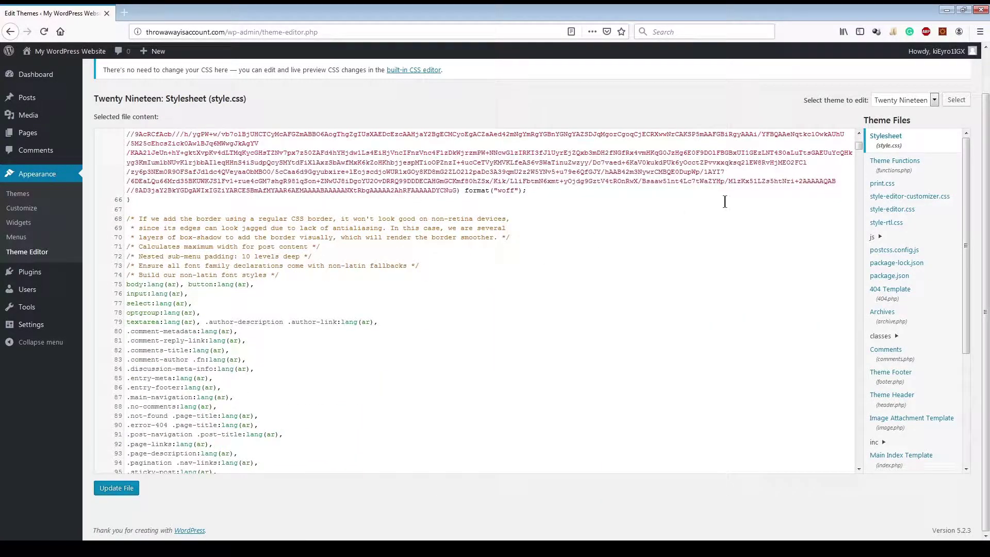
left_click_drag(859, 146, 883, 98)
Step: Check the theme dropdown, keep Twenty Nineteen selected, and browse its stylesheet
left_click(935, 100)
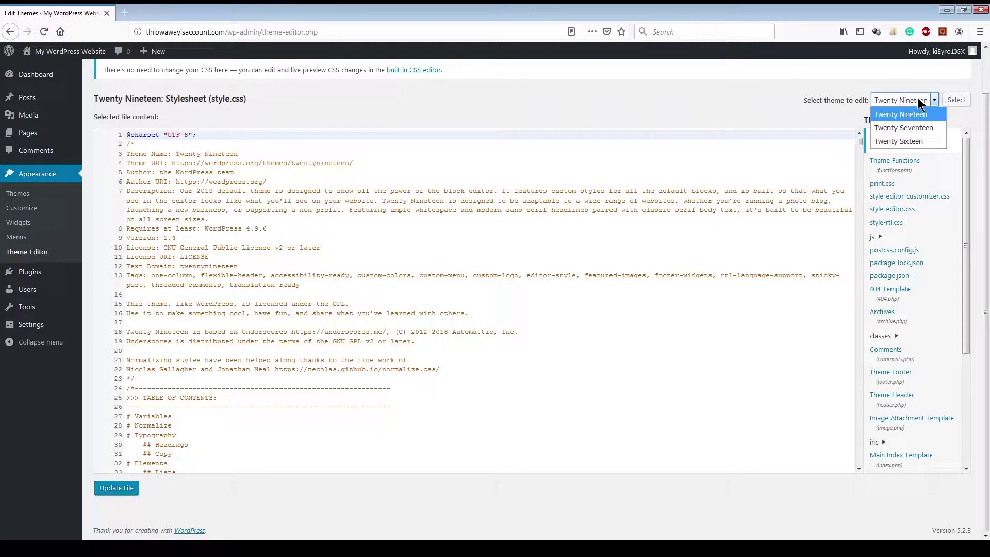
left_click(923, 119)
scroll(943, 273, "down", 5)
scroll(944, 273, "up", 5)
scroll(638, 258, "up", 2)
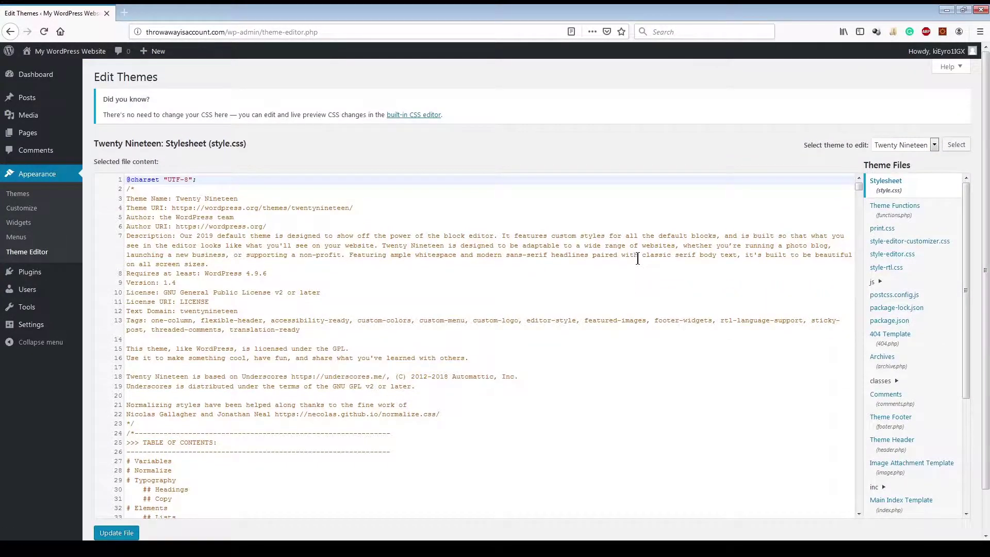
scroll(638, 258, "down", 2)
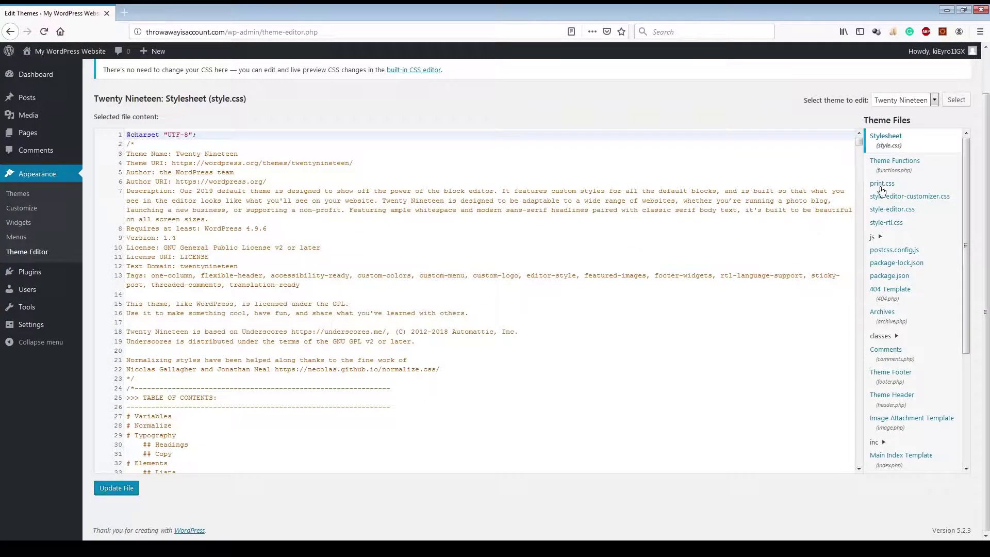
mouse_move(857, 145)
left_mouse_down()
mouse_move(848, 474)
mouse_move(884, 215)
mouse_move(875, 138)
left_mouse_up()
mouse_move(42, 274)
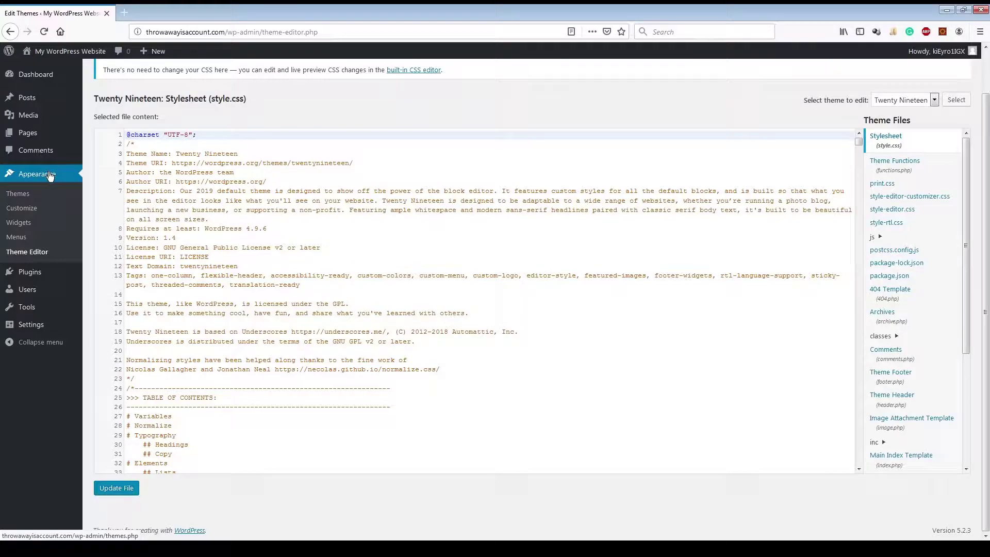
Step: Deactivate and then reactivate the Classic Editor plugin on the Plugins page
left_click(36, 272)
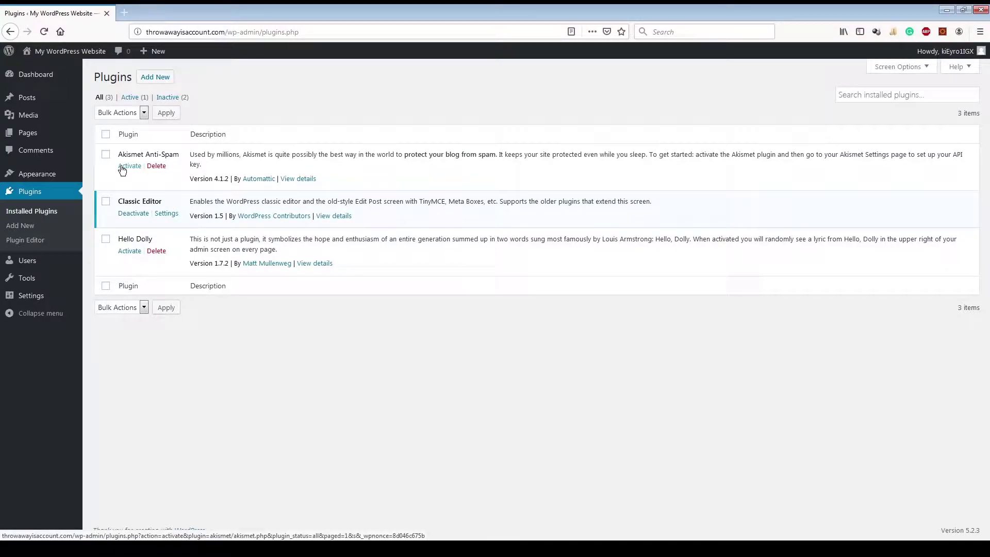
left_click(137, 216)
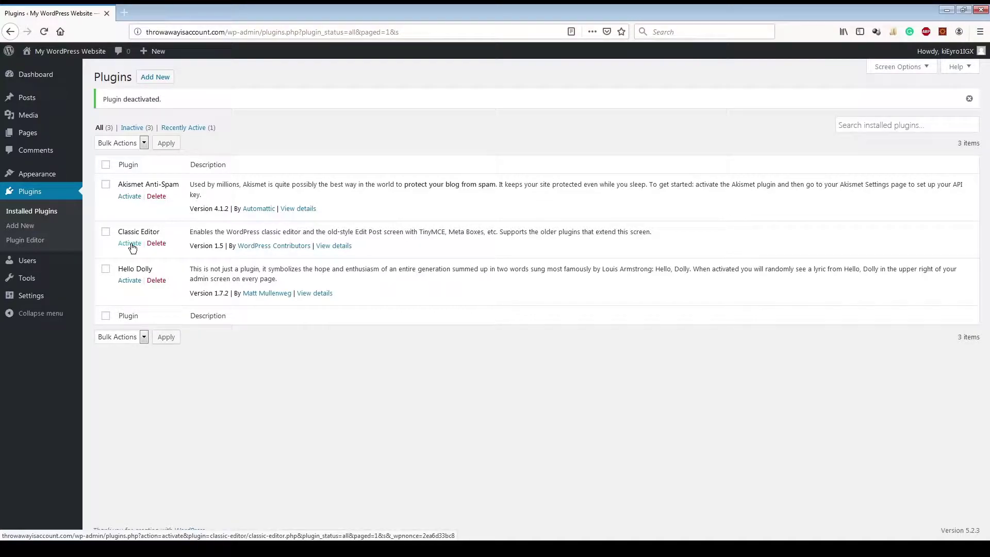
left_click(132, 246)
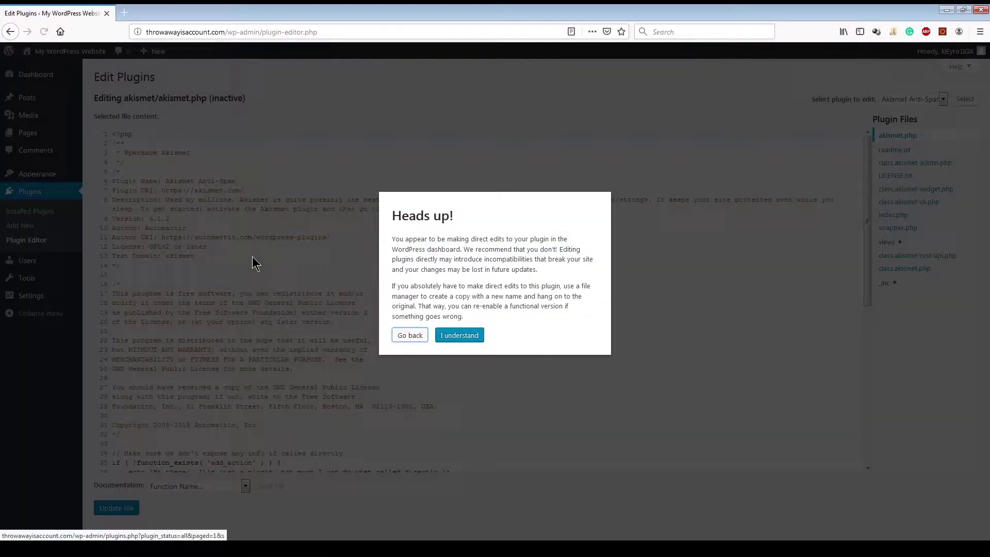
Step: Dismiss the plugin-edit warning, scroll through akismet.php, then open the All Users list
left_click(459, 337)
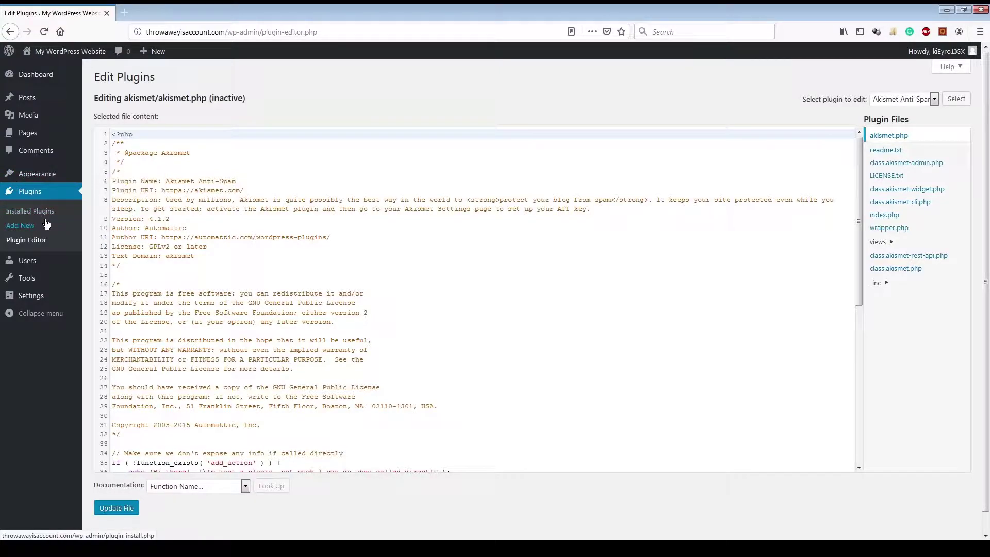
scroll(251, 272, "down", 1)
scroll(251, 272, "down", 10)
scroll(251, 271, "up", 10)
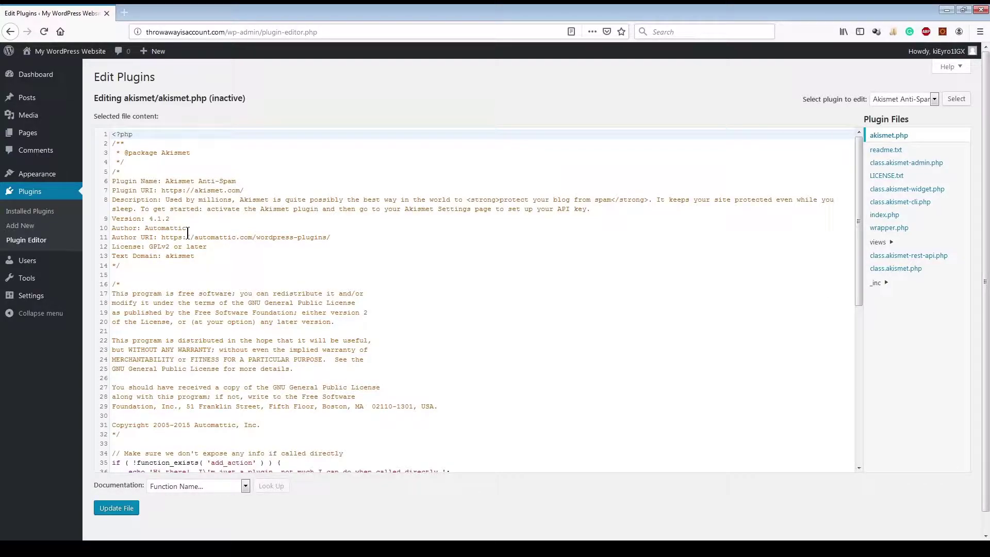
scroll(188, 232, "down", 10)
scroll(188, 232, "up", 10)
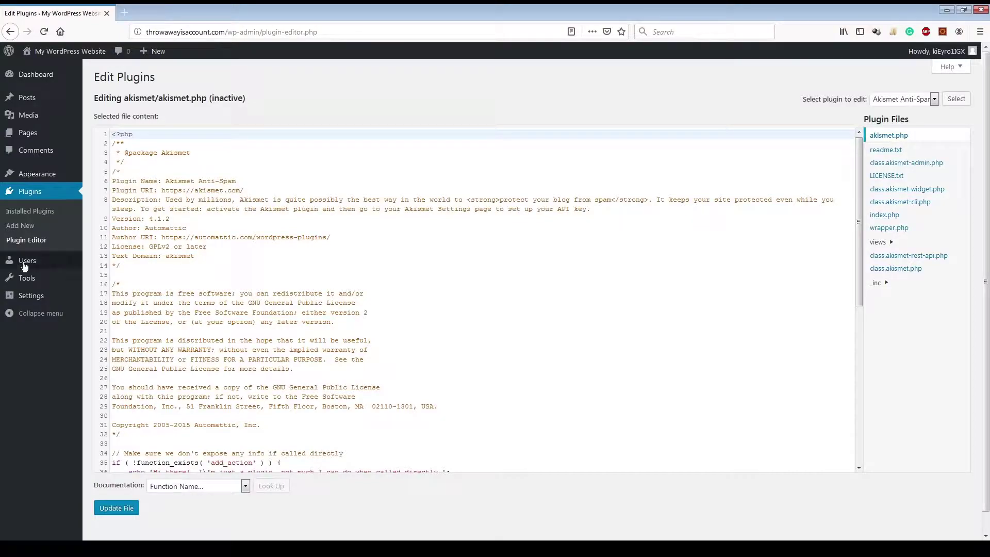
mouse_move(42, 264)
left_click(104, 277)
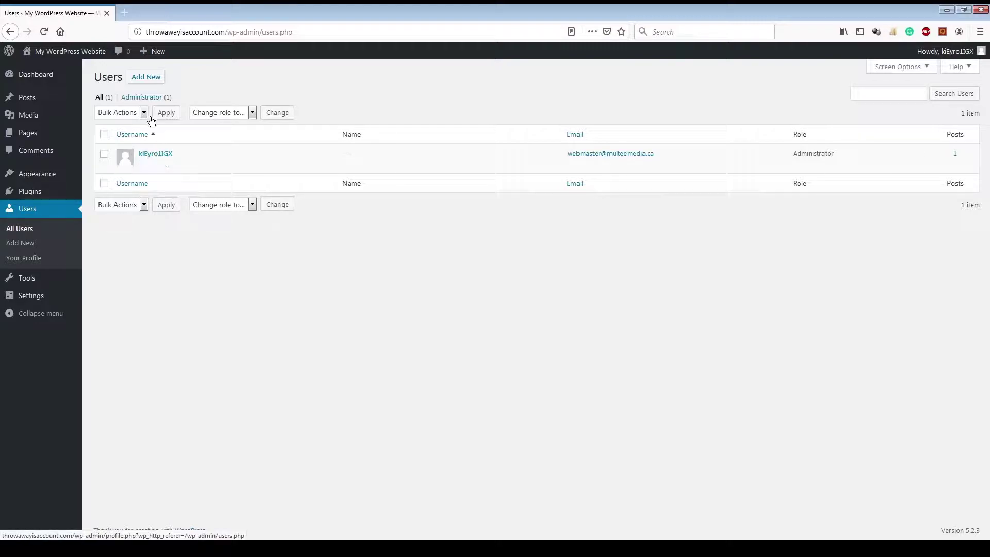
Step: Fill the Add New User form with a username, e-mail address, first and last name
left_click(147, 77)
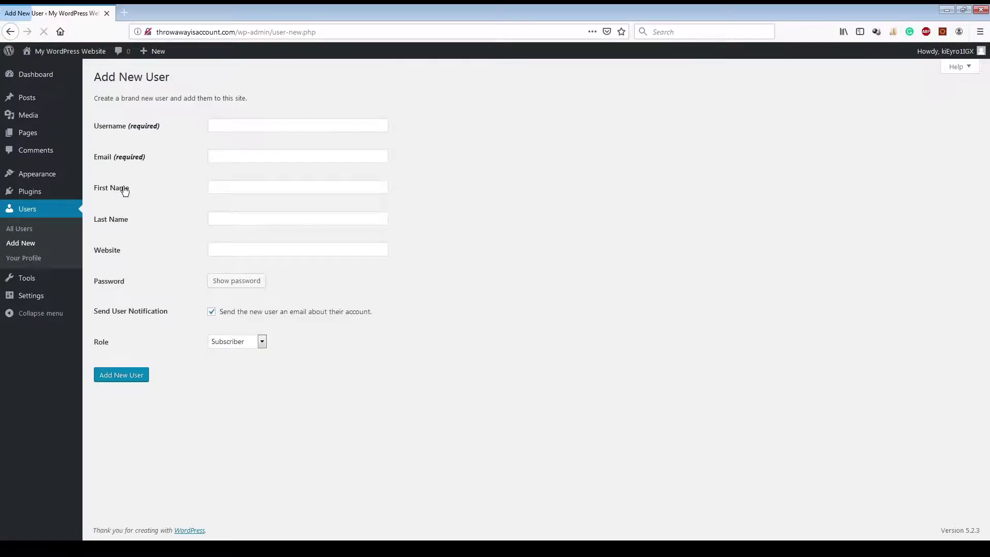
left_click(260, 127)
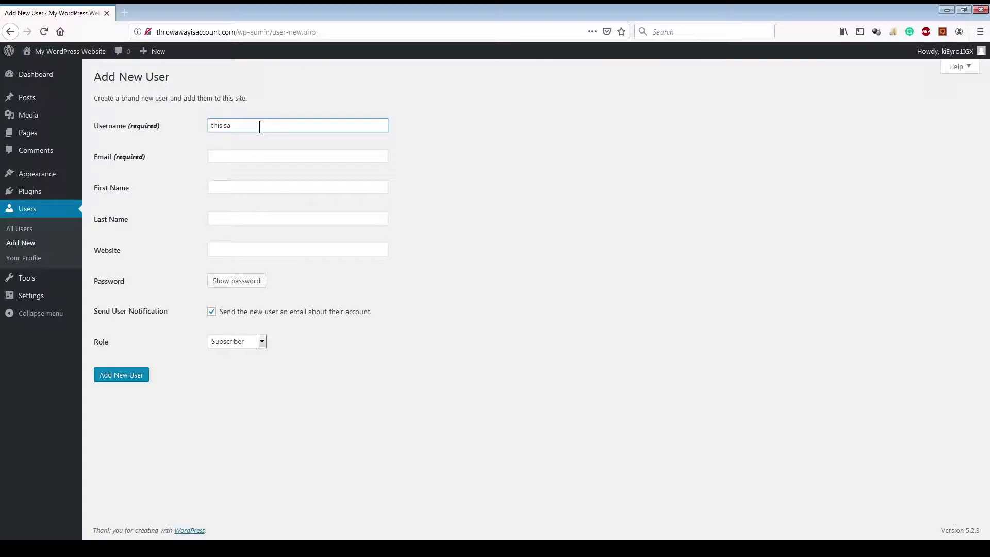
type("thisisanewuser")
key("Tab")
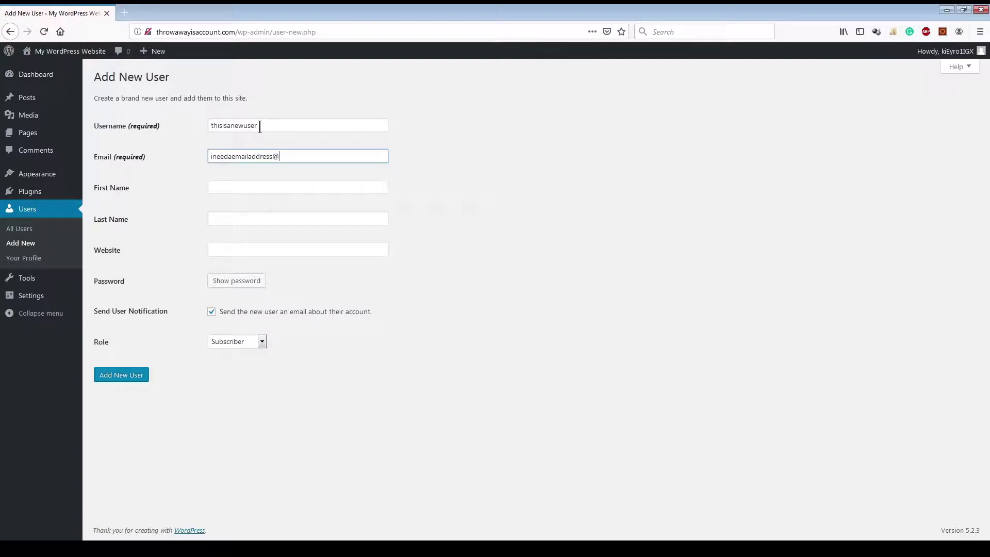
type("ineedaemailaddress@email.com")
key("Tab")
type("asdlfjkasldf")
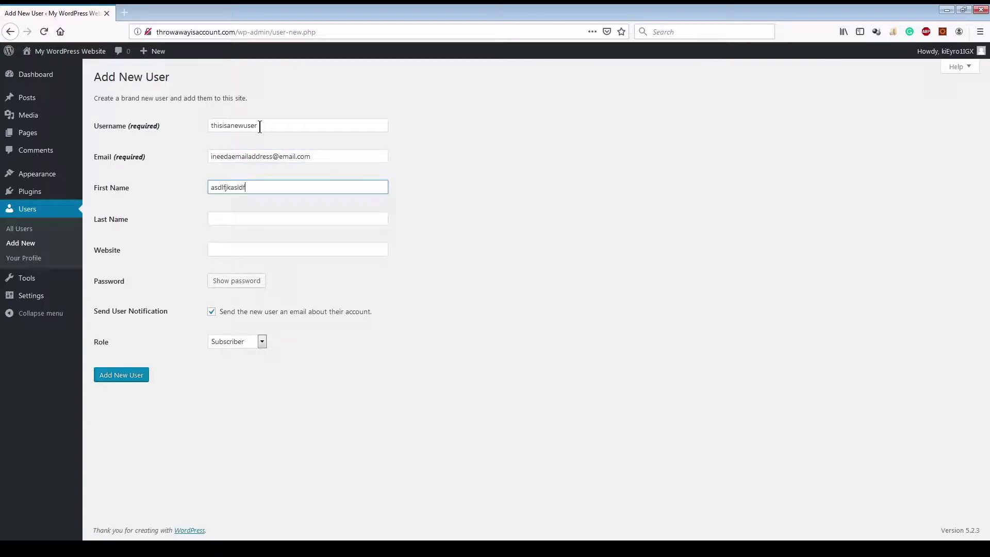
key("Tab")
type("last name")
key("Tab")
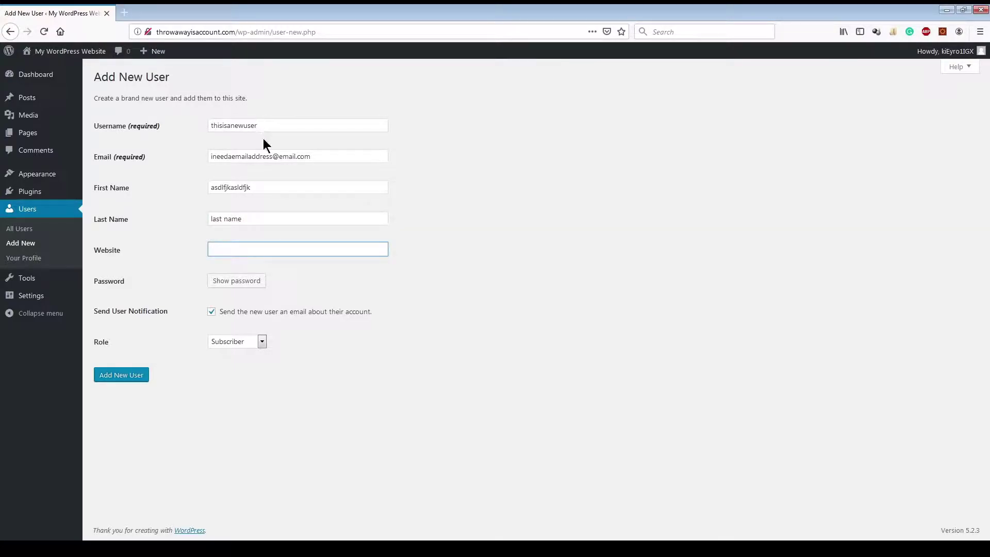
Step: Generate a strong password, keep the Subscriber role, then leave the unsaved form for Your Profile
left_click(248, 282)
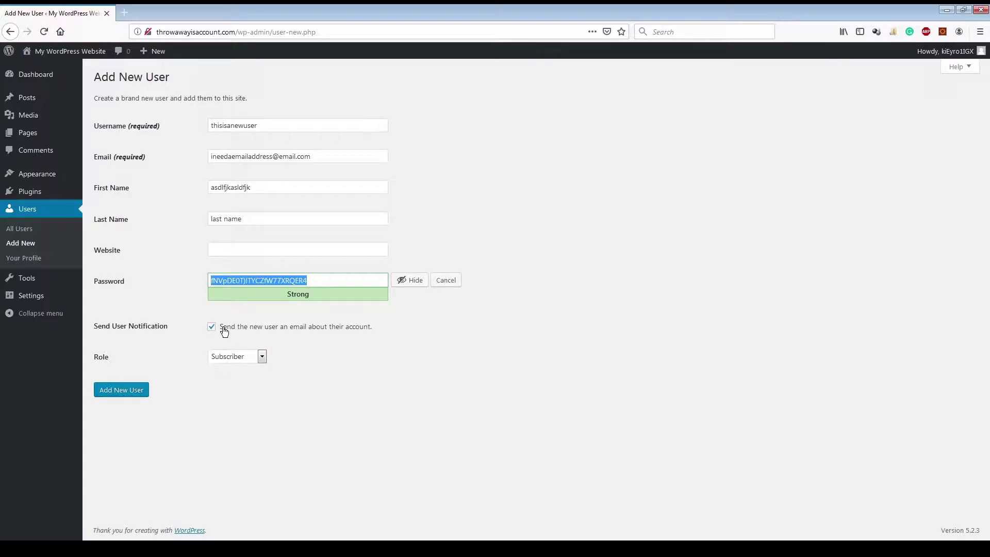
left_click(240, 356)
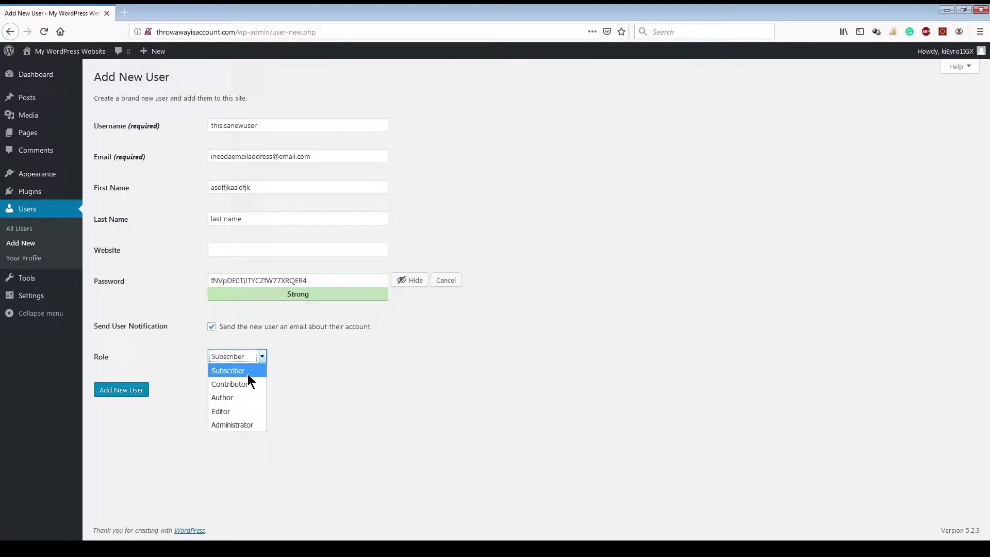
left_click(324, 376)
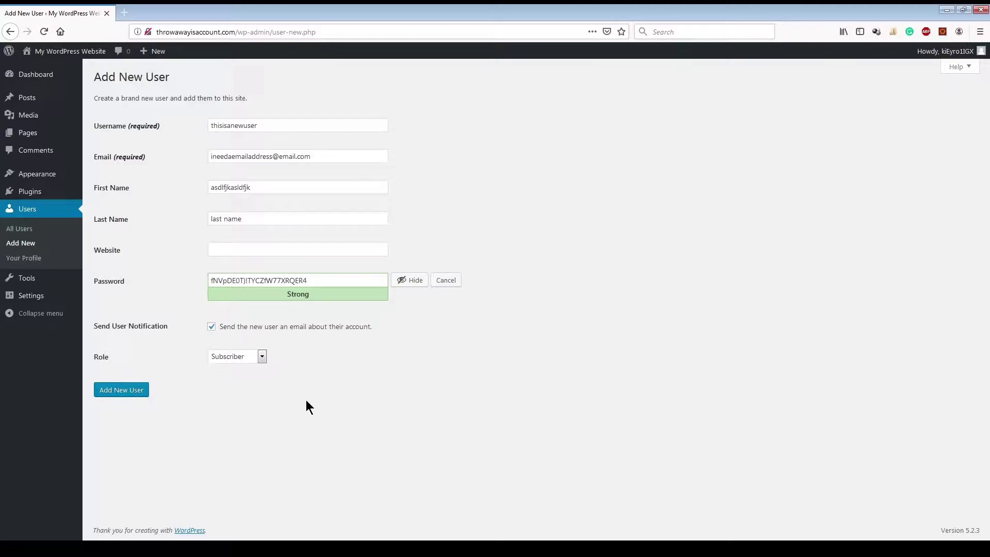
left_click(243, 356)
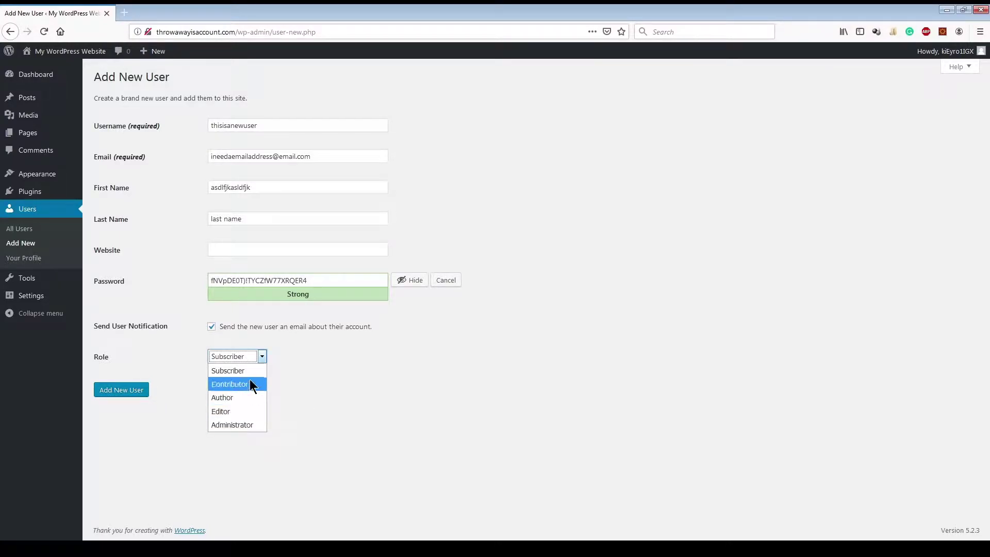
left_click(351, 384)
left_click(229, 357)
left_click(147, 307)
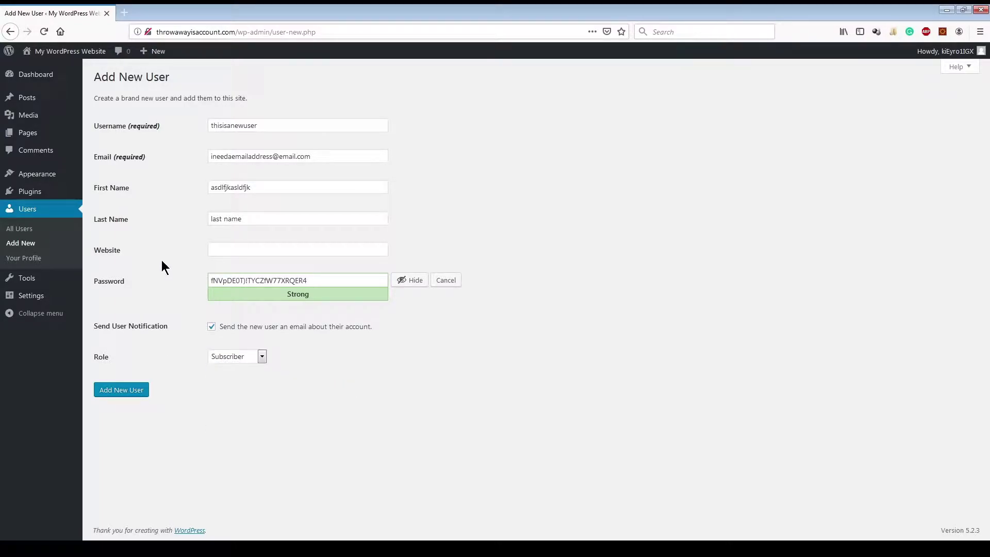
left_click(34, 263)
left_click(567, 242)
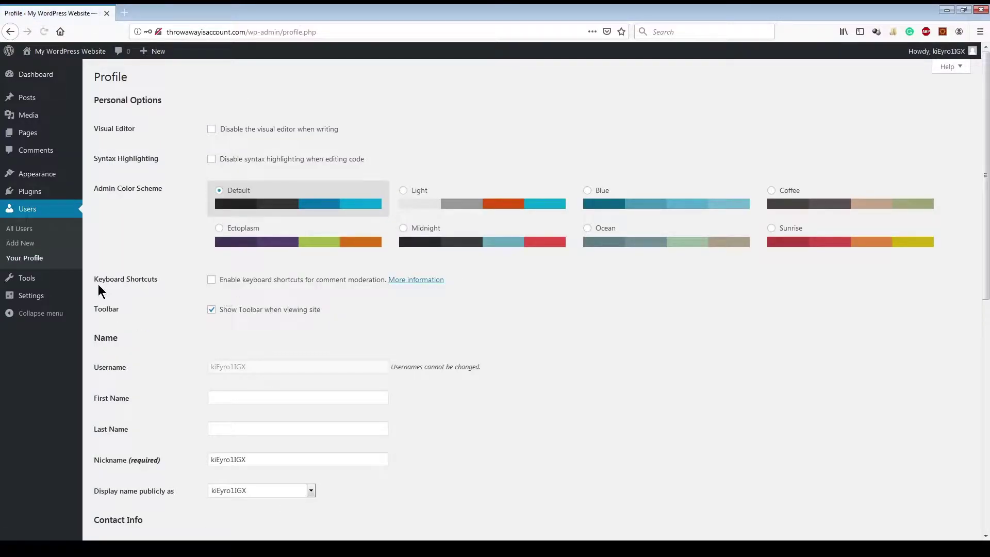
Step: Scroll through the Your Profile page, then go to the Tools page
scroll(194, 284, "down", 8)
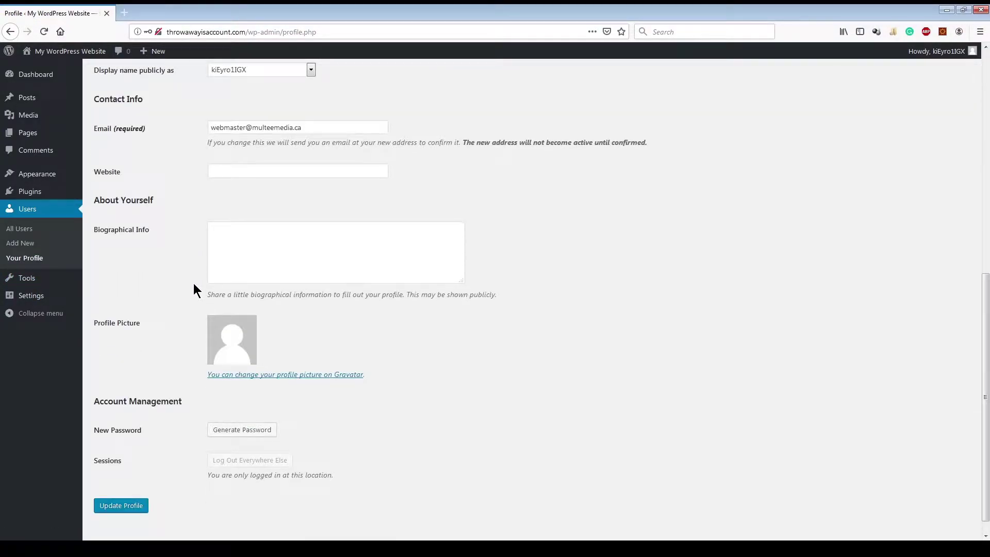
scroll(194, 283, "up", 8)
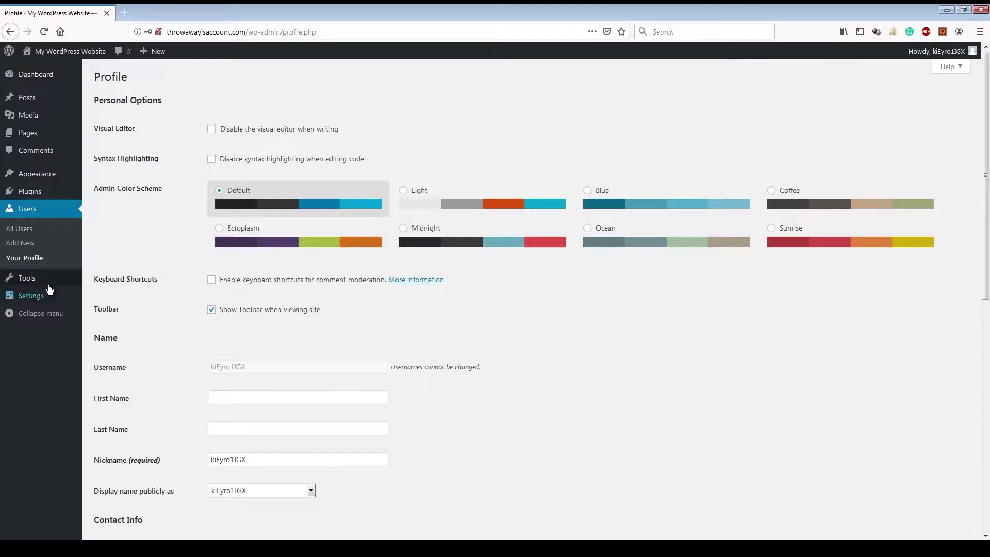
left_click(45, 286)
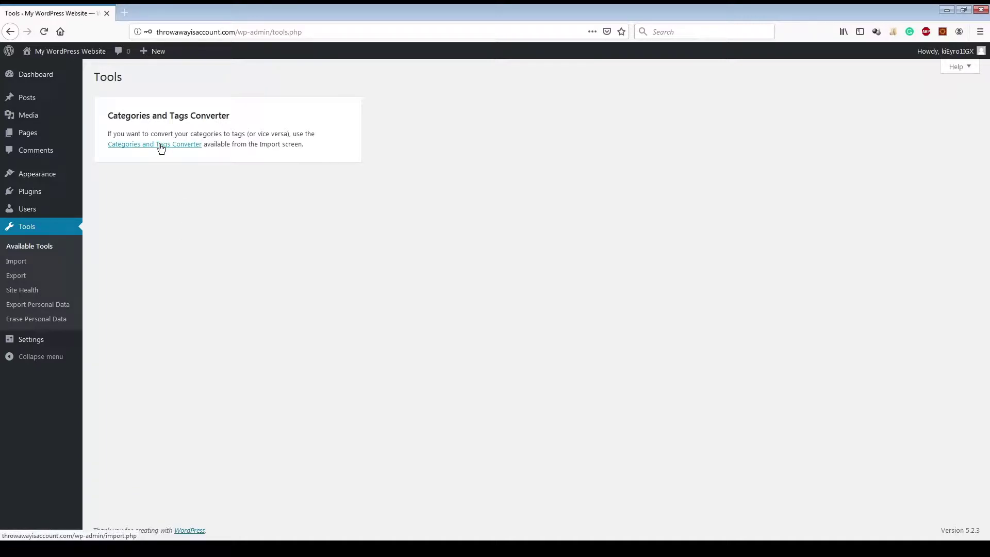
Step: Look over the Import tools, then open Site Health showing its 41% score
left_click(22, 269)
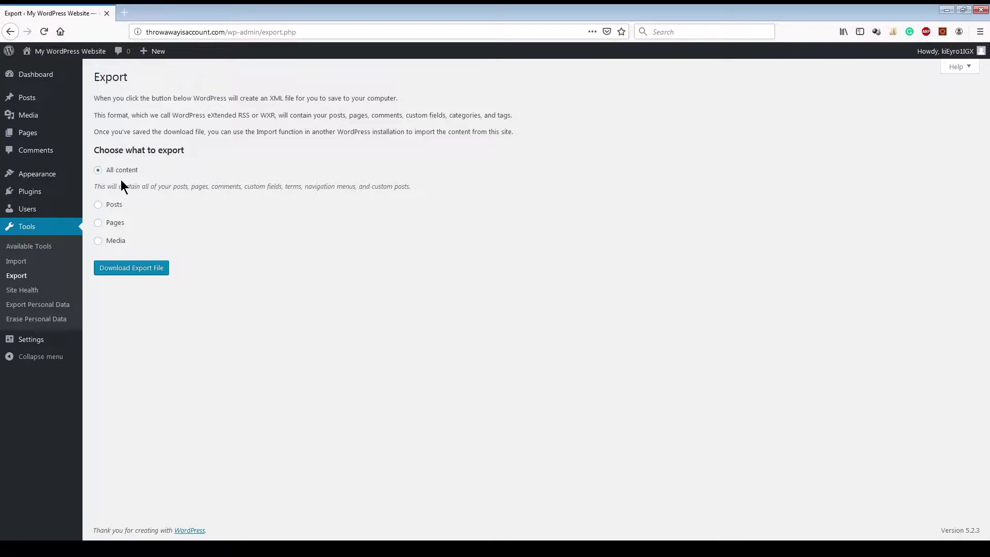
left_click(34, 290)
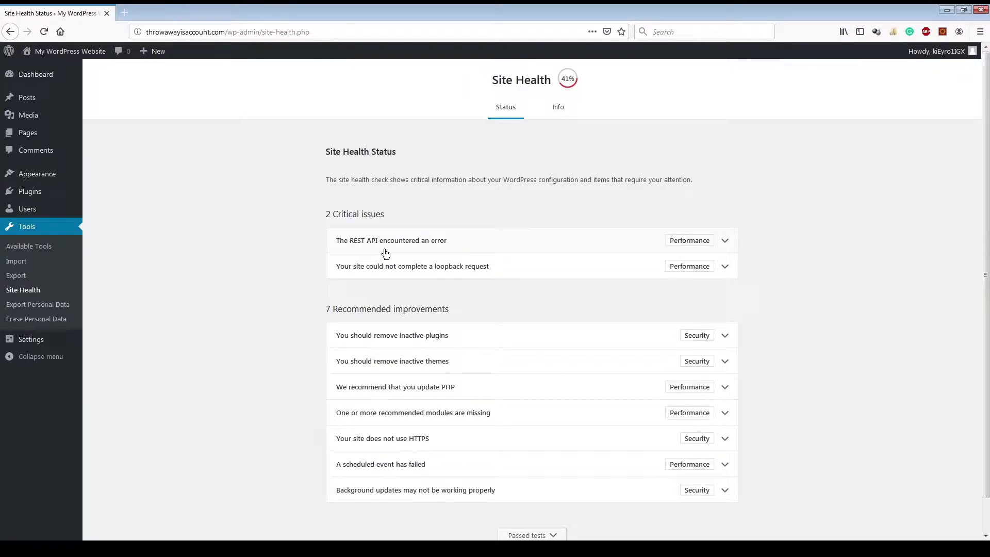
Step: Expand the REST API and loopback issue details, highlighting the host name in the error
left_click(724, 243)
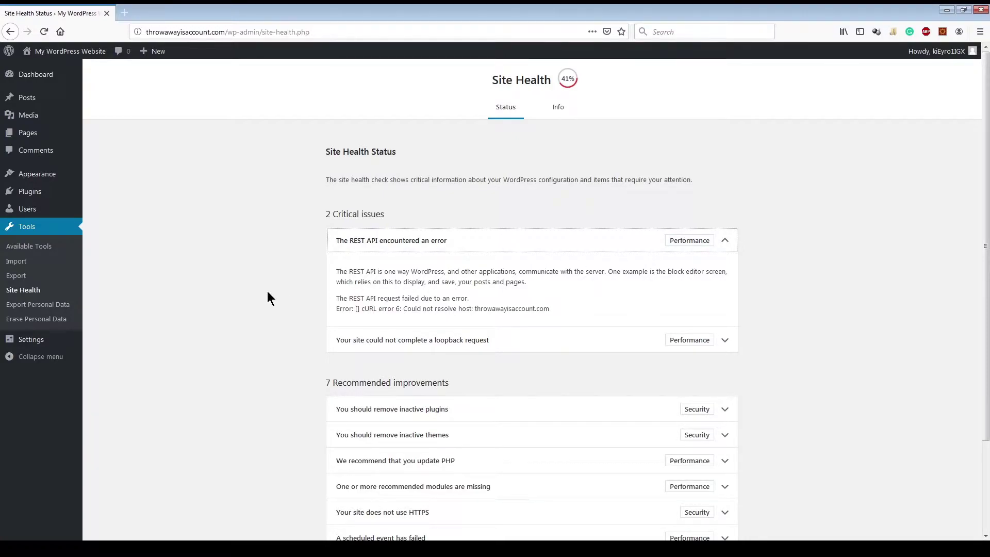
left_click_drag(551, 310, 475, 311)
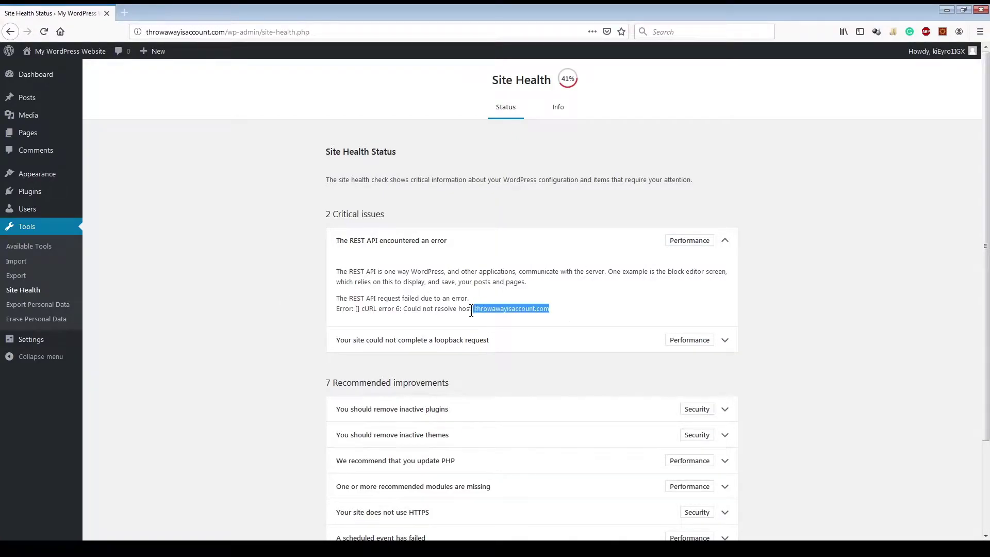
left_click(489, 317)
left_click_drag(550, 311, 474, 311)
left_click(719, 344)
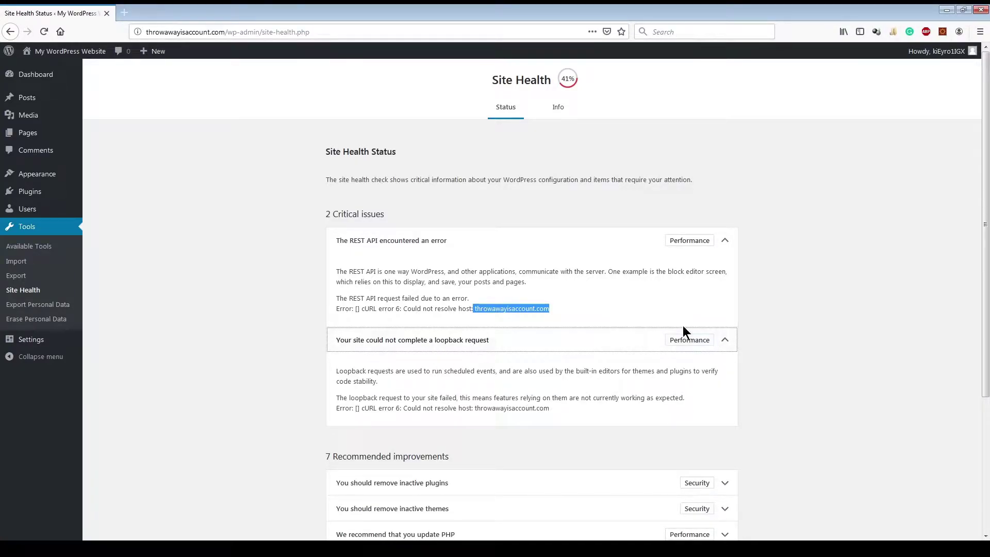
left_click(724, 340)
left_click(726, 241)
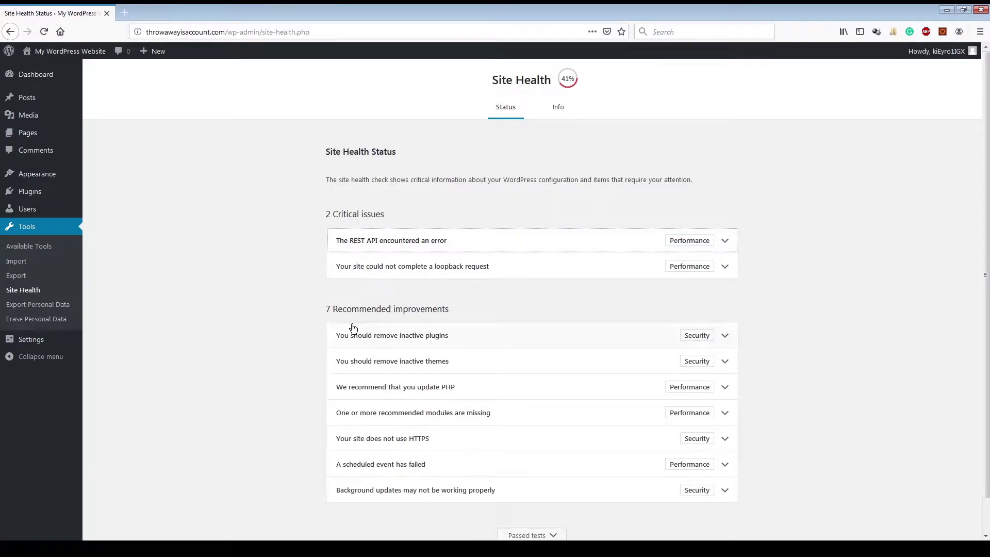
Step: Review the PHP update recommendation, then open the Export Personal Data page
scroll(306, 335, "down", 2)
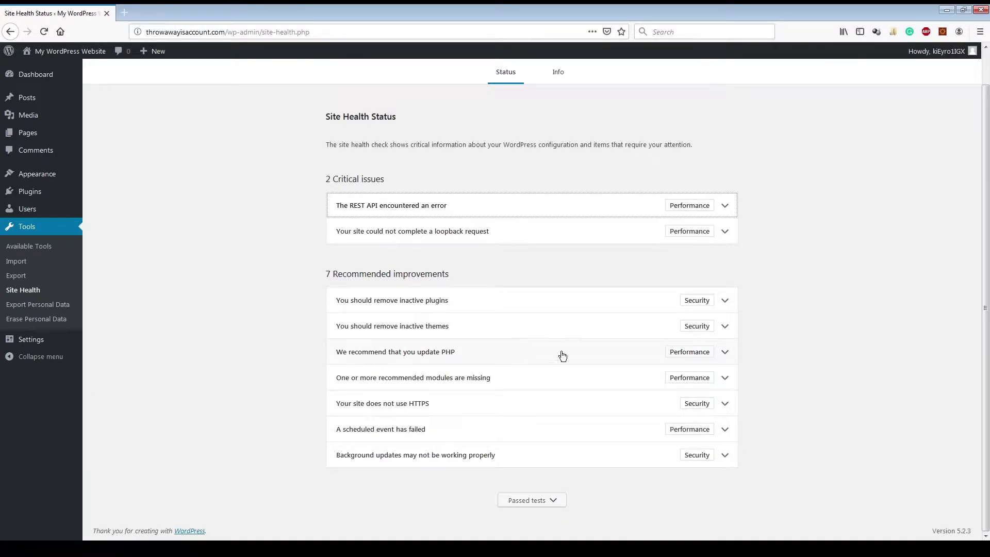
left_click(727, 355)
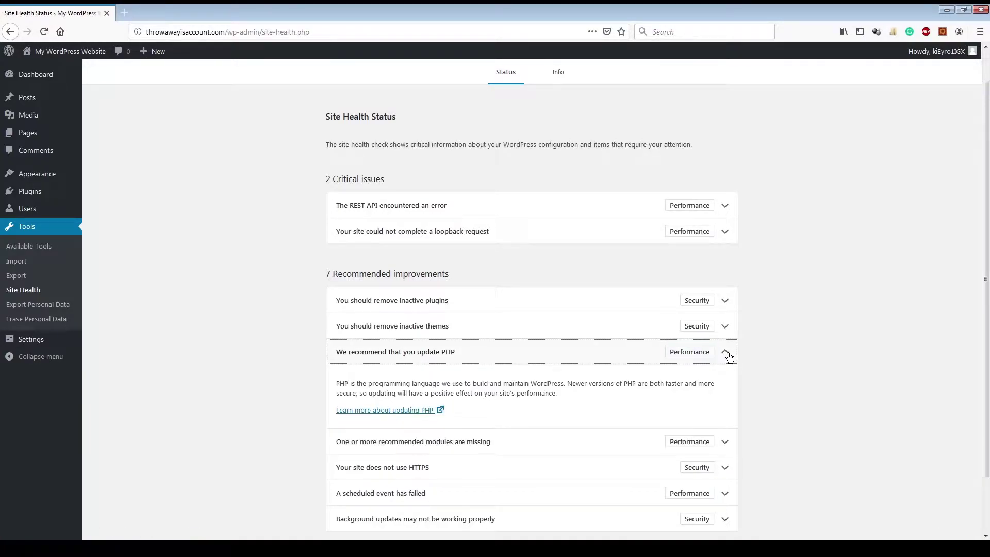
left_click(727, 355)
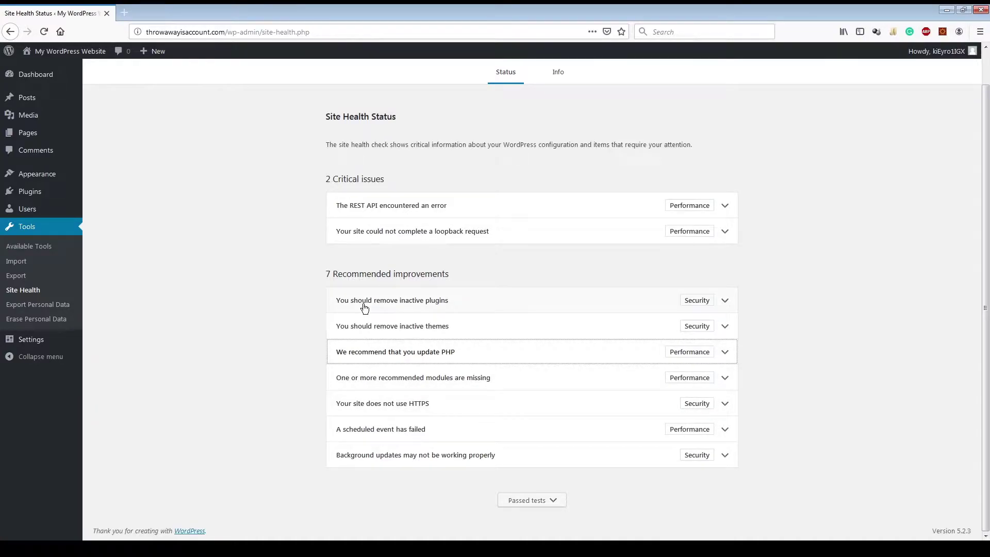
left_click(52, 310)
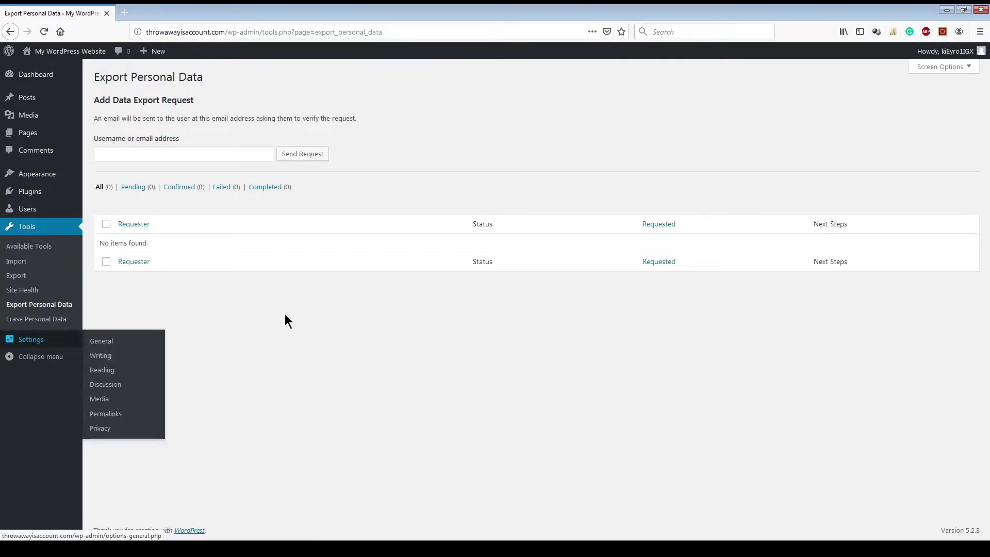
Step: In General Settings, retitle the site 'This is just a throwaway website' and set tagline 'Please do not throw this away yet.'
left_click(23, 344)
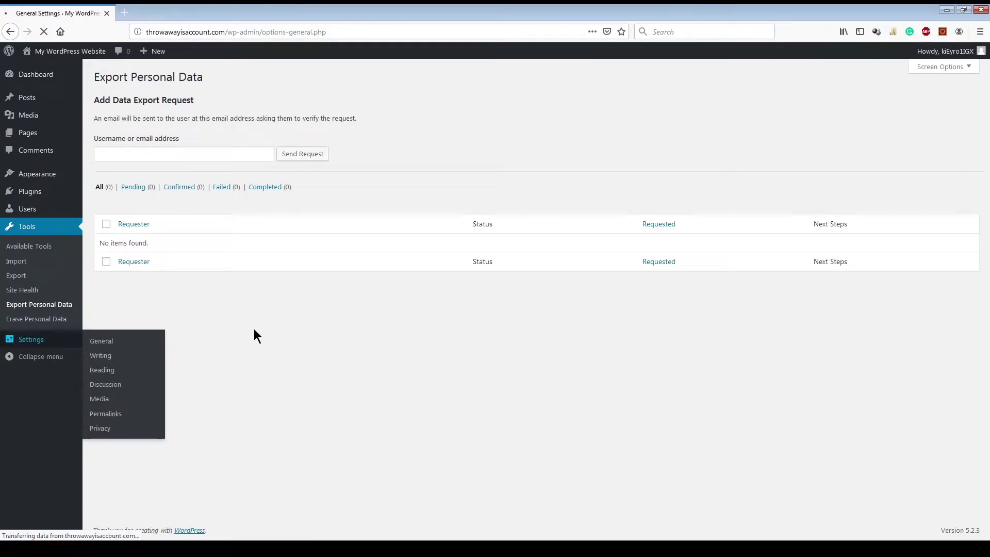
left_click_drag(303, 106, 180, 110)
type("This is just ")
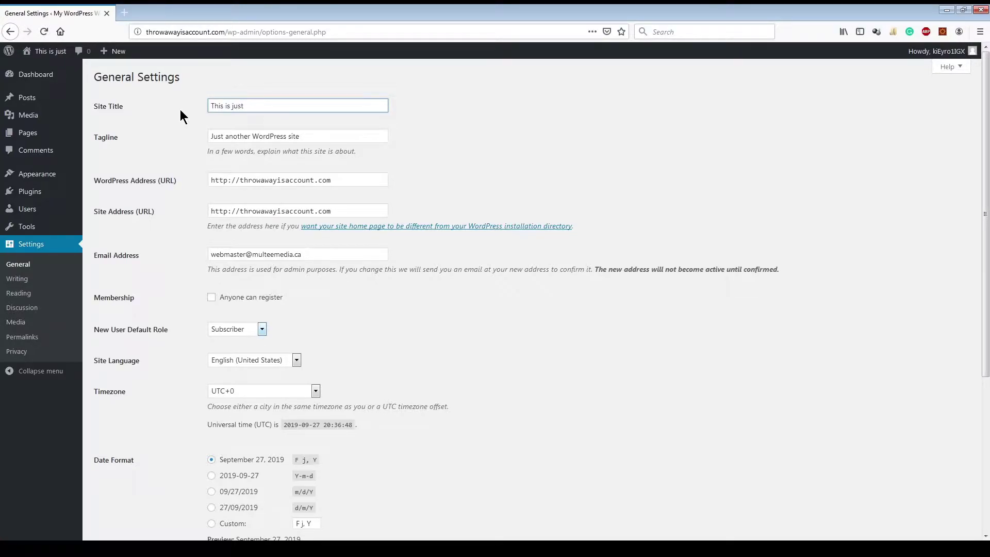
type("a throwaway website")
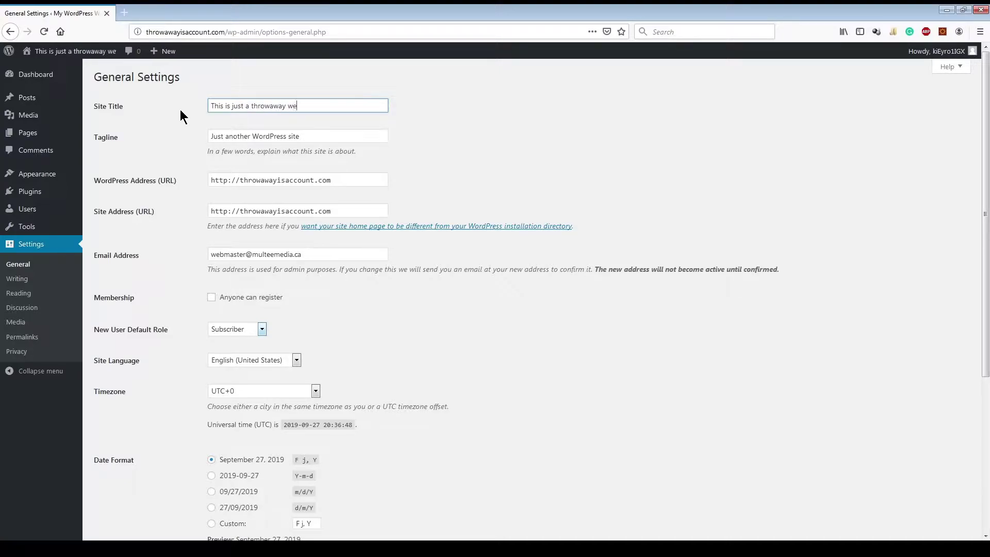
key("Tab")
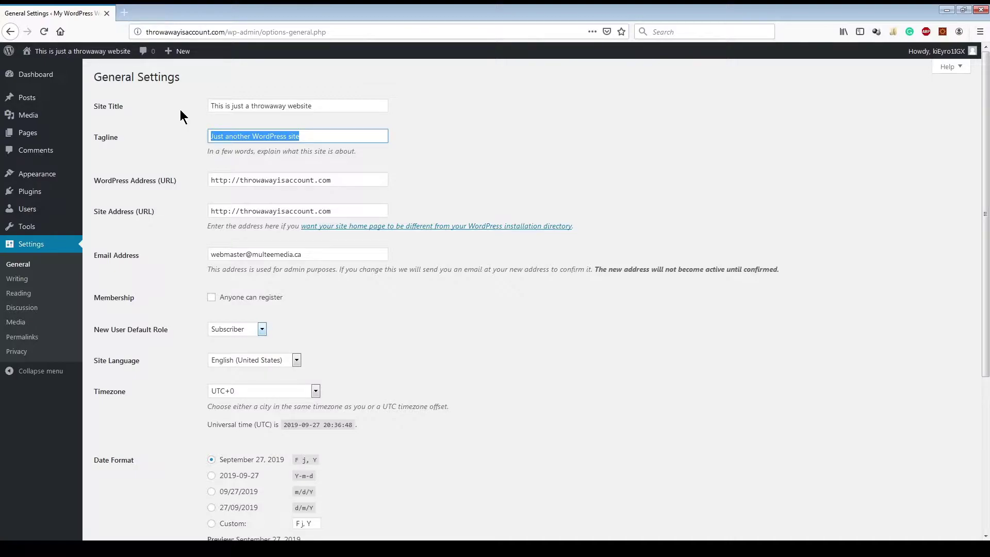
type("Please")
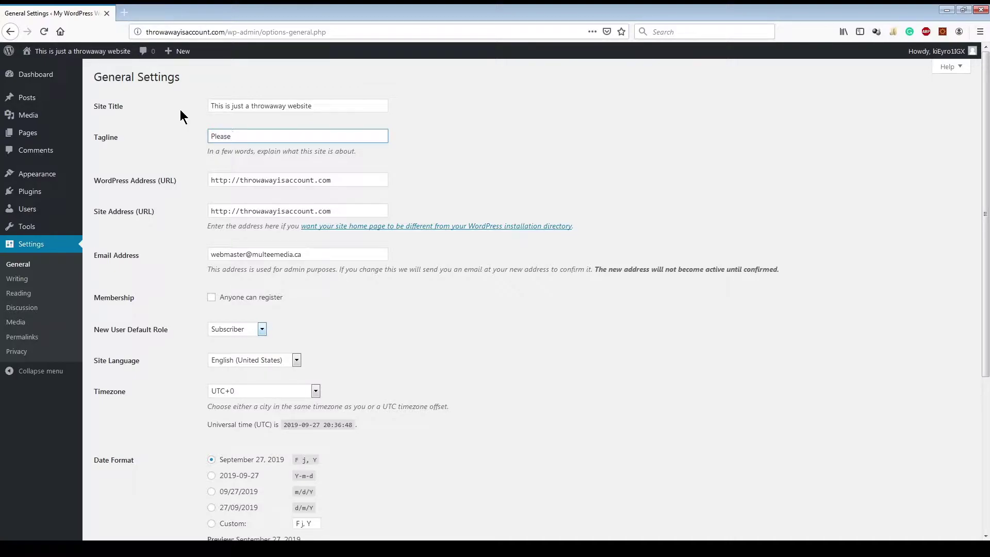
type(" do not throw this away yet.")
left_click(227, 182)
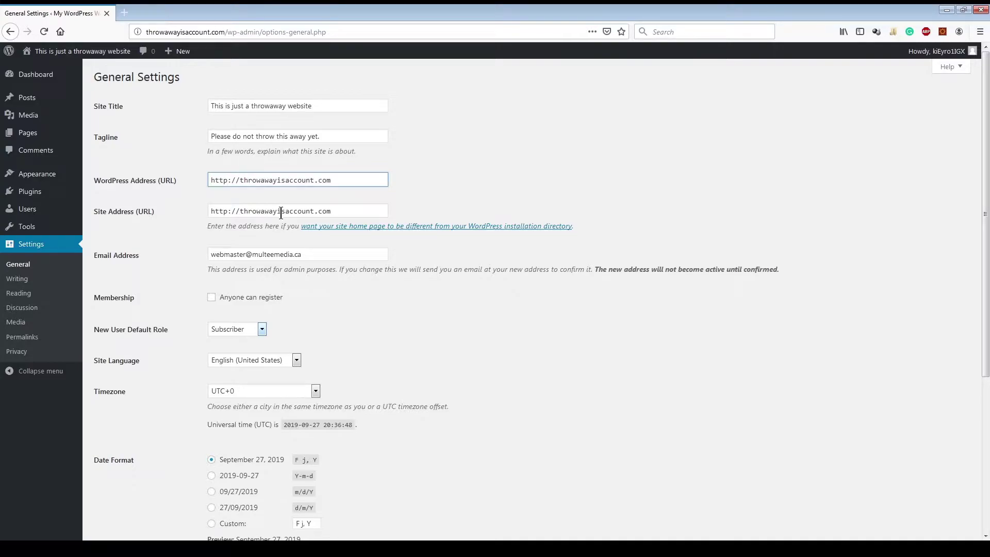
type("s")
left_click(343, 212)
type("s")
left_click(477, 197)
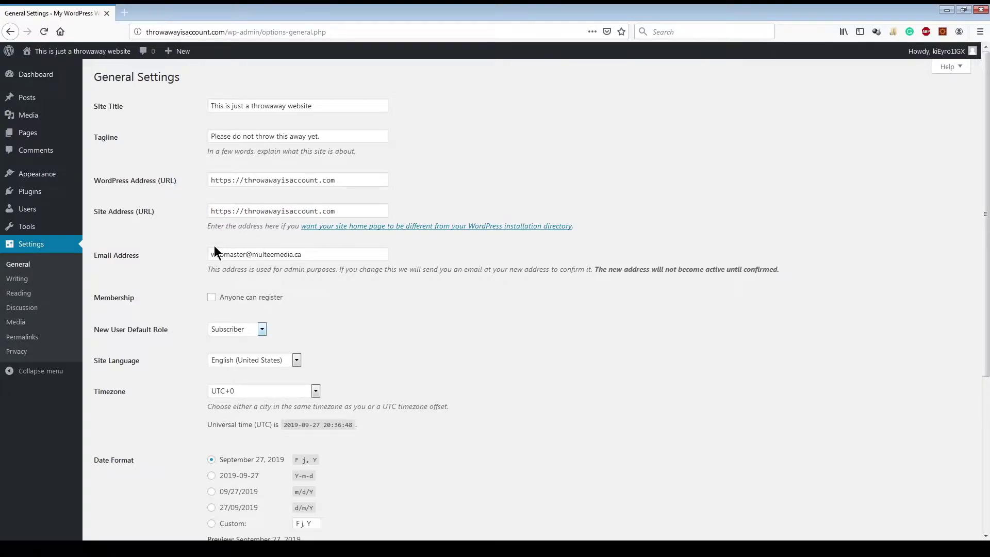
left_click_drag(322, 256, 187, 263)
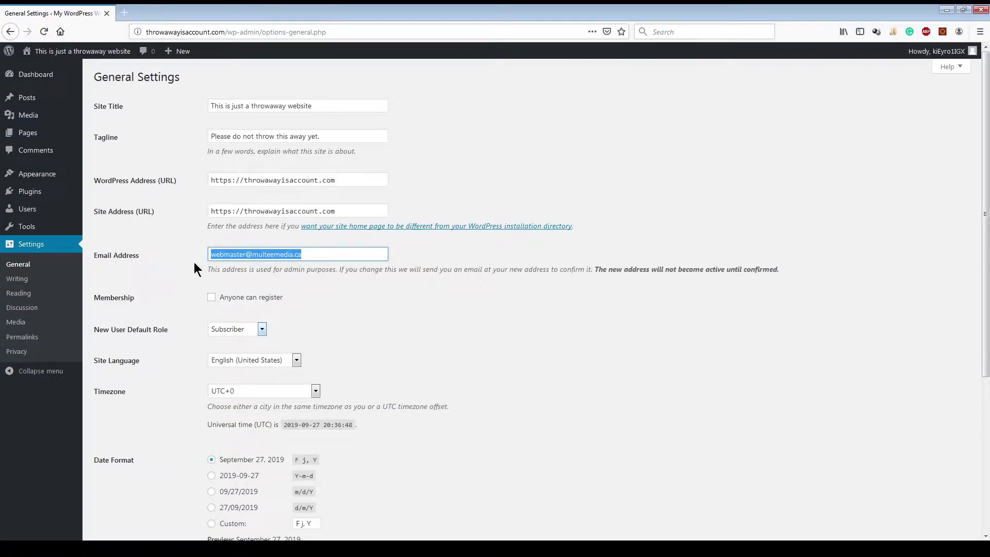
left_click(305, 262)
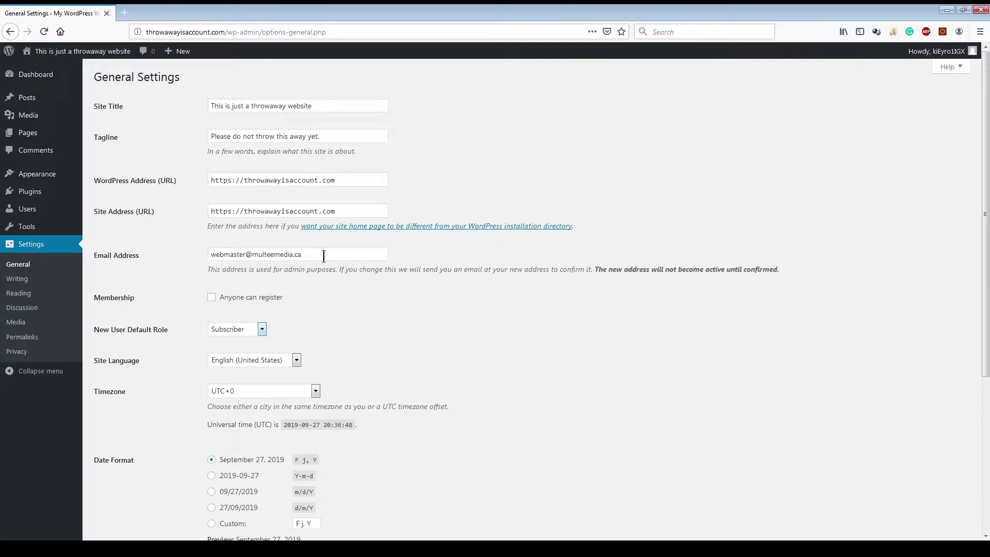
Step: Pick Thunder Bay from the timezone list and save the General Settings
scroll(649, 224, "down", 3)
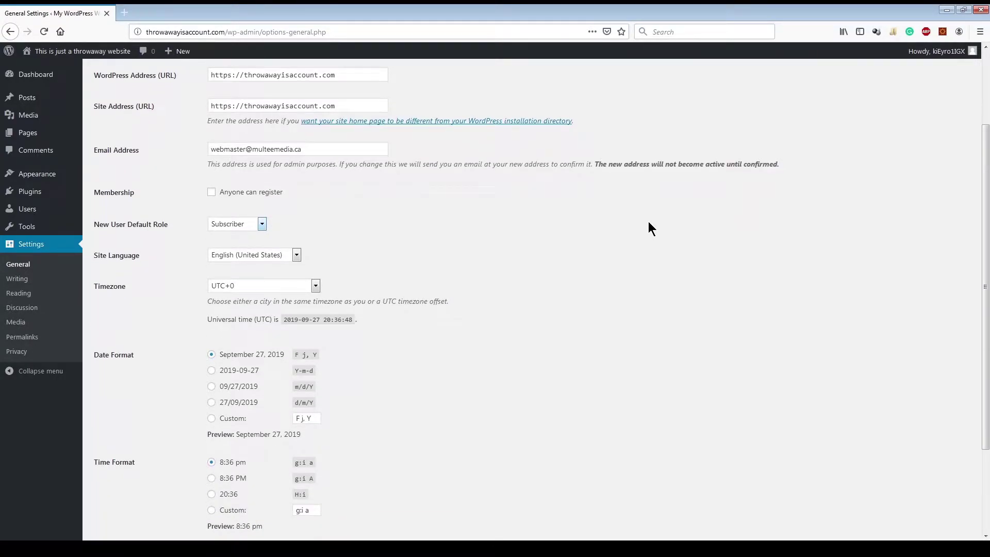
scroll(648, 221, "up", 2)
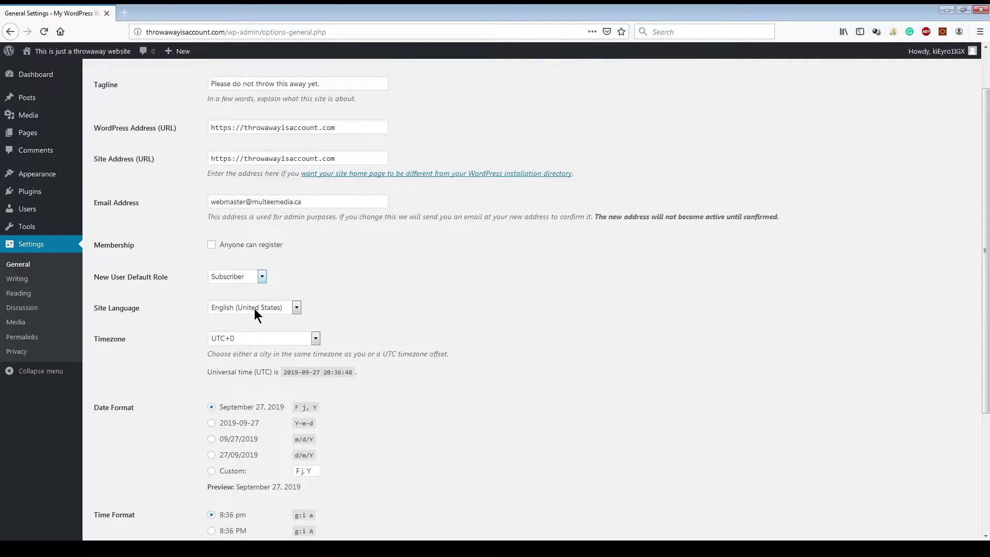
left_click(246, 340)
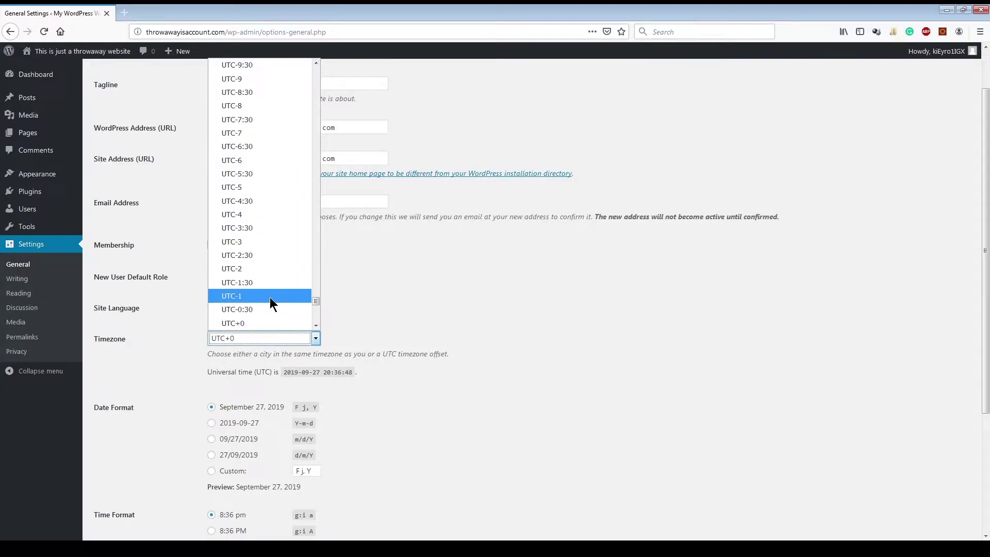
left_click_drag(317, 302, 324, 97)
left_click_drag(324, 104, 319, 166)
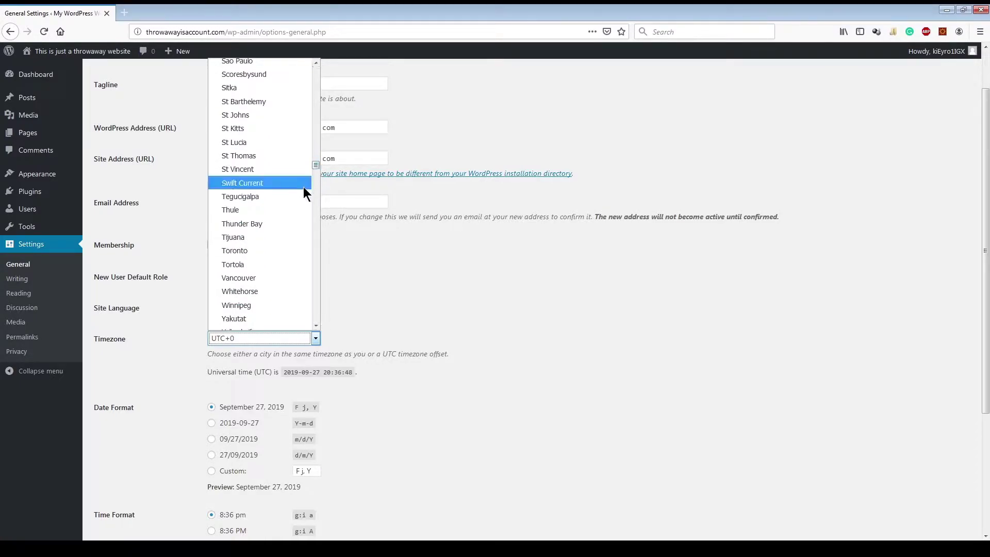
left_click(257, 222)
scroll(494, 309, "down", 2)
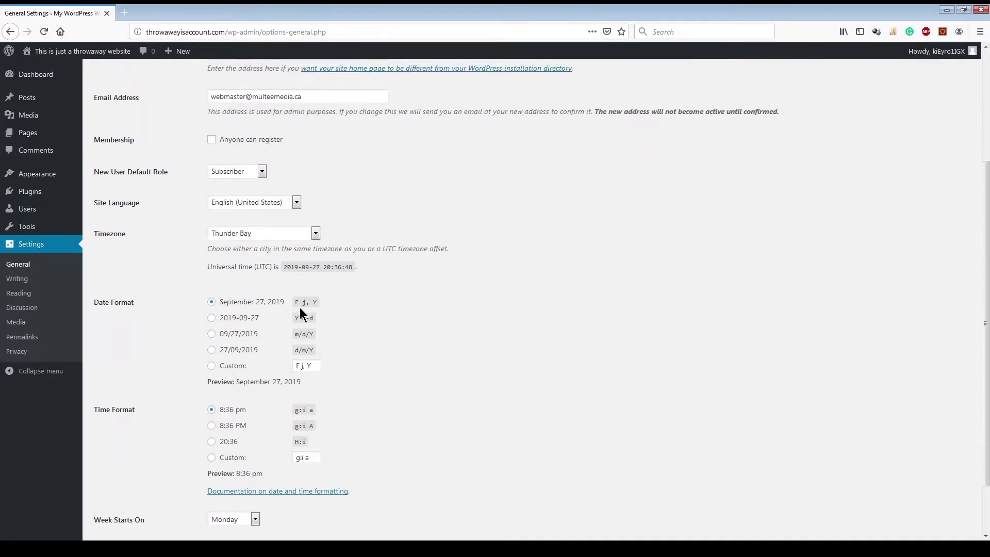
scroll(156, 310, "down", 5)
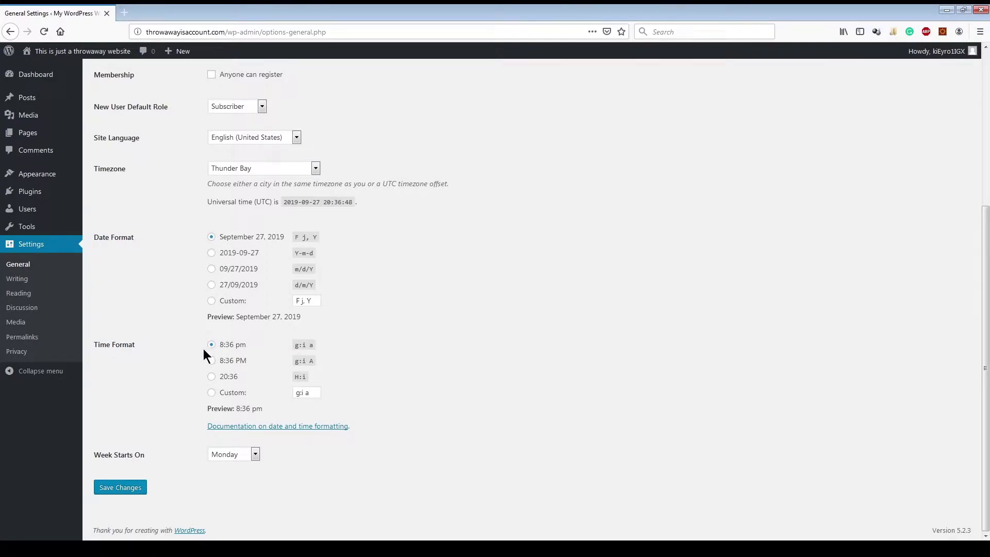
left_click(129, 489)
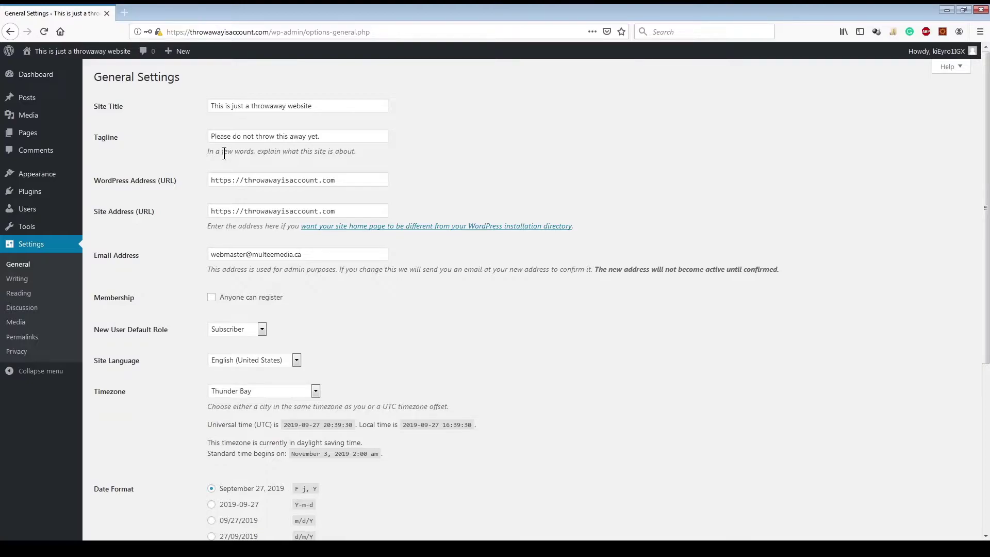
scroll(488, 167, "down", 5)
scroll(488, 167, "up", 5)
Step: In Writing Settings, set 'Allow users to switch editors' to Yes and save the changes
left_click(25, 280)
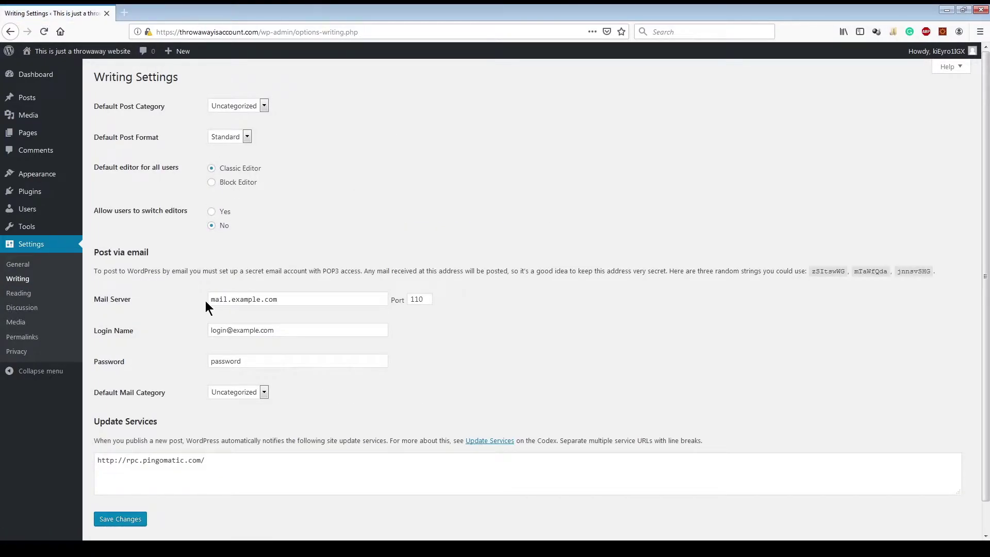
left_click(241, 104)
left_click(348, 121)
left_click(211, 212)
scroll(187, 289, "down", 1)
scroll(187, 287, "down", 1)
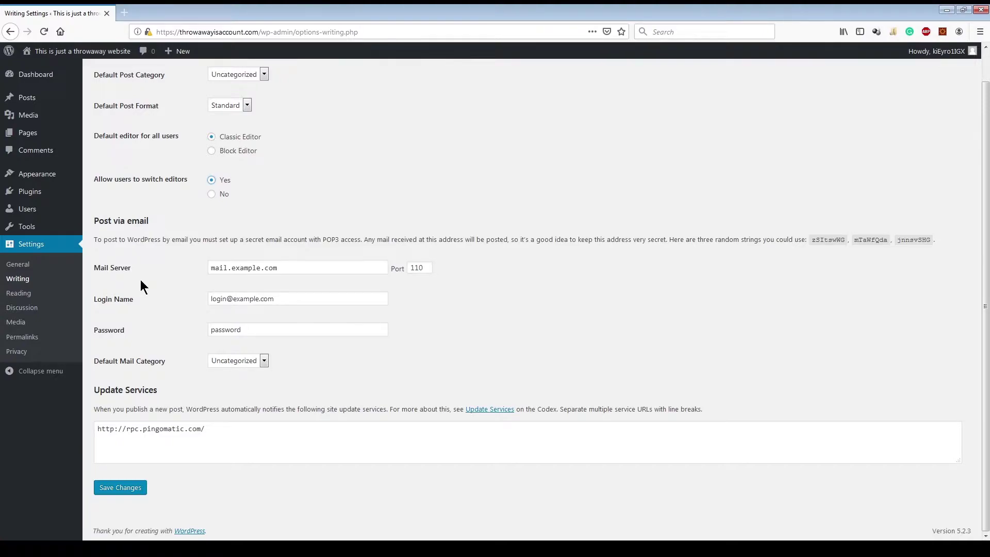
left_click(128, 488)
scroll(142, 288, "up", 1)
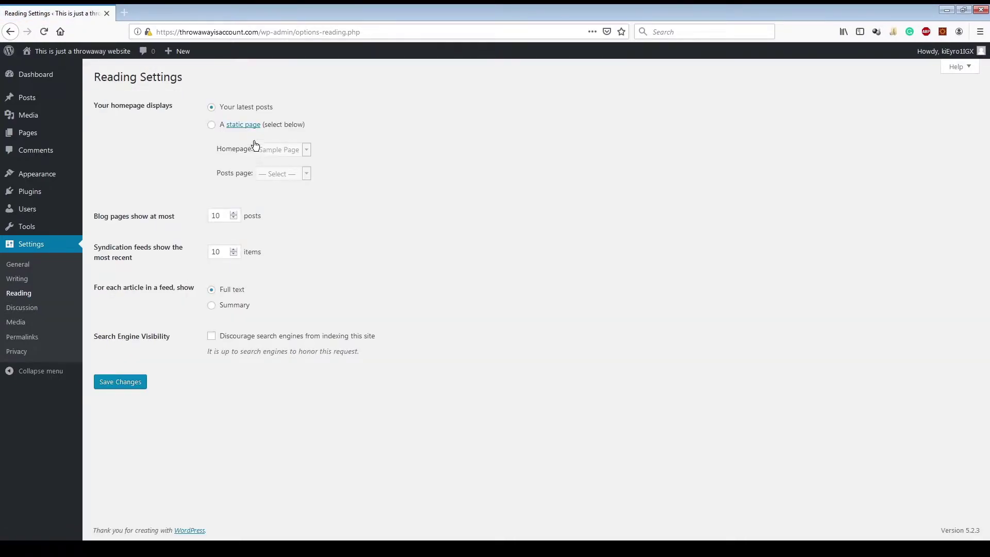
Step: Try the static page option but leave the homepage showing 'Your latest posts'
left_click(211, 125)
left_click(212, 107)
left_click(212, 125)
left_click(217, 108)
left_click(22, 307)
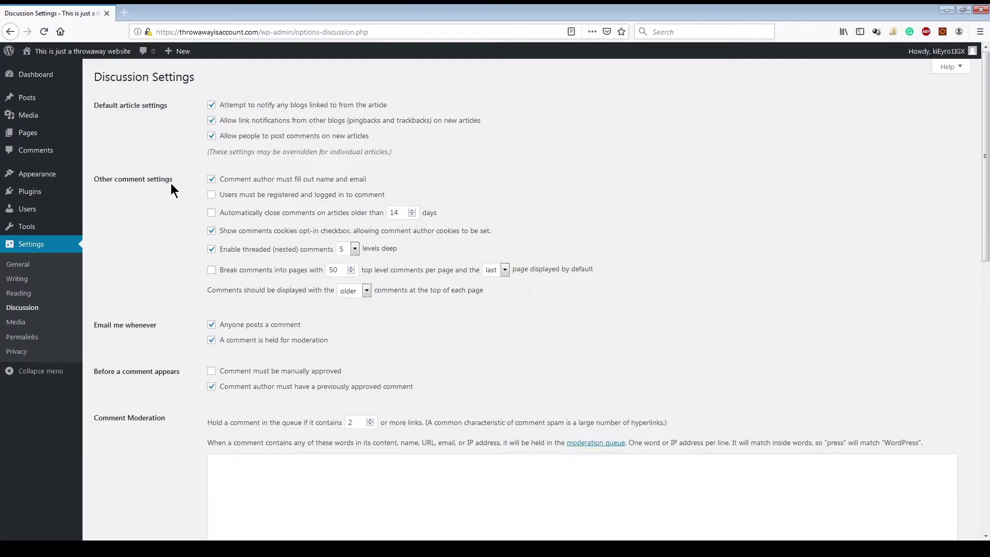
Step: Turn off comments on new articles and both comment e-mails, require manual approval, and save
left_click(212, 138)
left_click(209, 326)
left_click(211, 341)
left_click(216, 374)
scroll(174, 391, "down", 6)
scroll(174, 391, "up", 1)
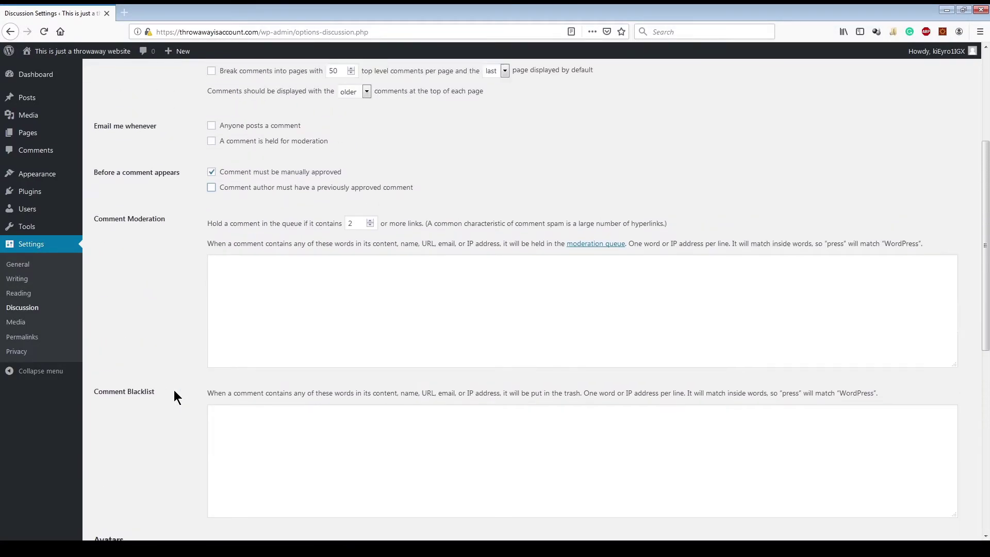
scroll(174, 391, "down", 7)
scroll(174, 390, "up", 10)
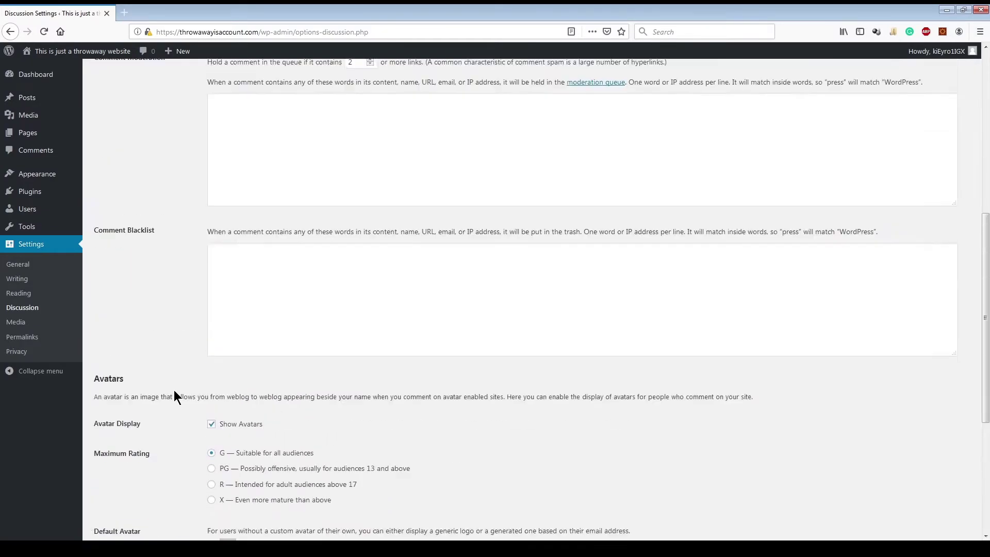
scroll(175, 390, "down", 10)
left_click(136, 482)
scroll(166, 360, "up", 12)
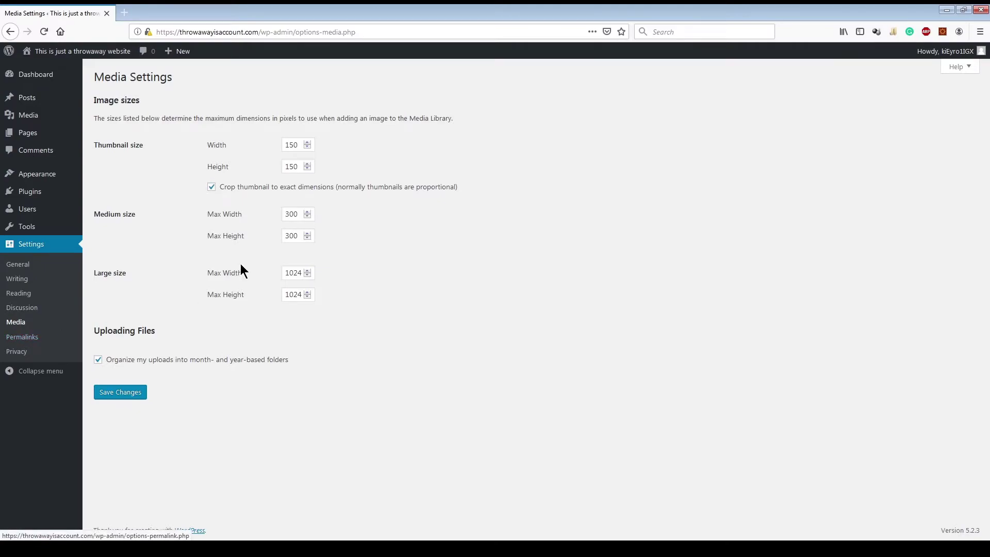
Step: Choose the Post name permalink structure (/%postname%/) and compare it with the other example URLs
left_click(41, 338)
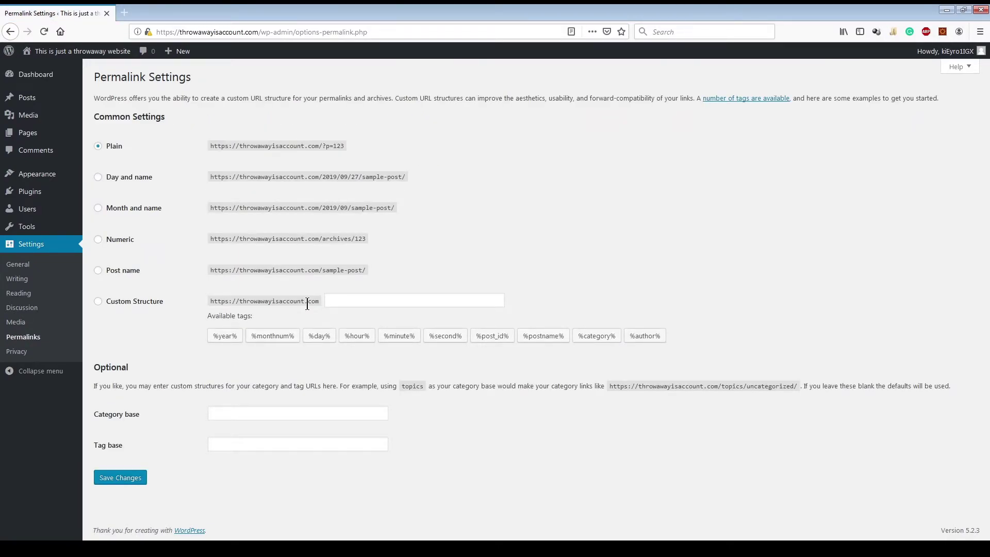
left_click(116, 273)
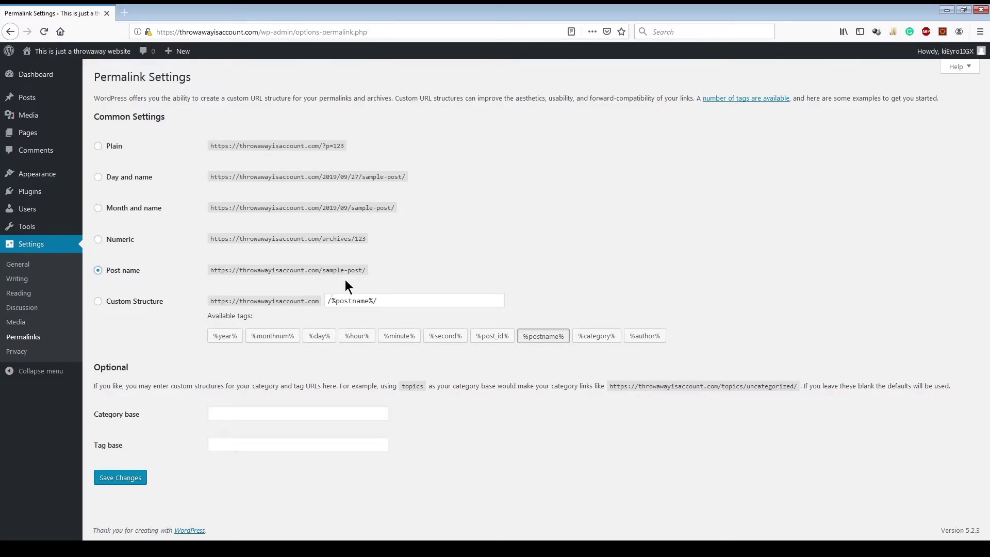
left_click_drag(366, 270, 185, 273)
left_click(429, 274)
left_click_drag(346, 277, 184, 277)
left_click(346, 147)
left_click_drag(411, 180, 318, 180)
left_click(454, 200)
left_click_drag(425, 208, 205, 210)
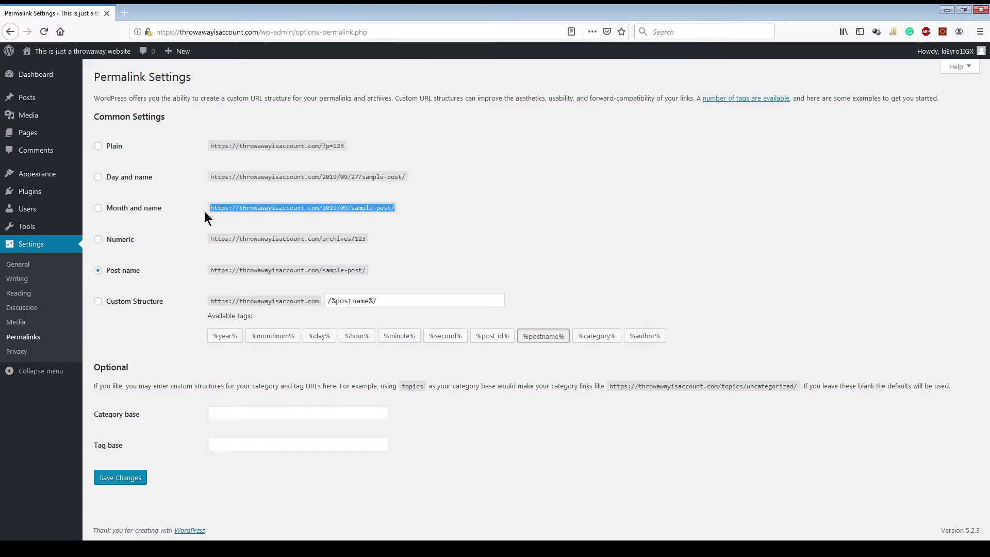
left_click(428, 239)
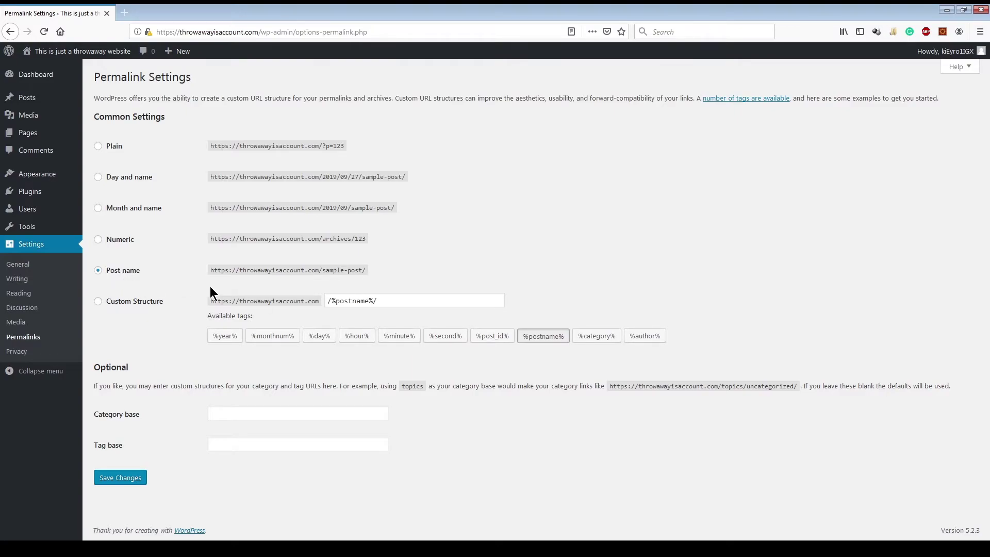
Step: Save the post-name permalinks and assign Privacy Policy (Draft) as the privacy page
left_click(132, 476)
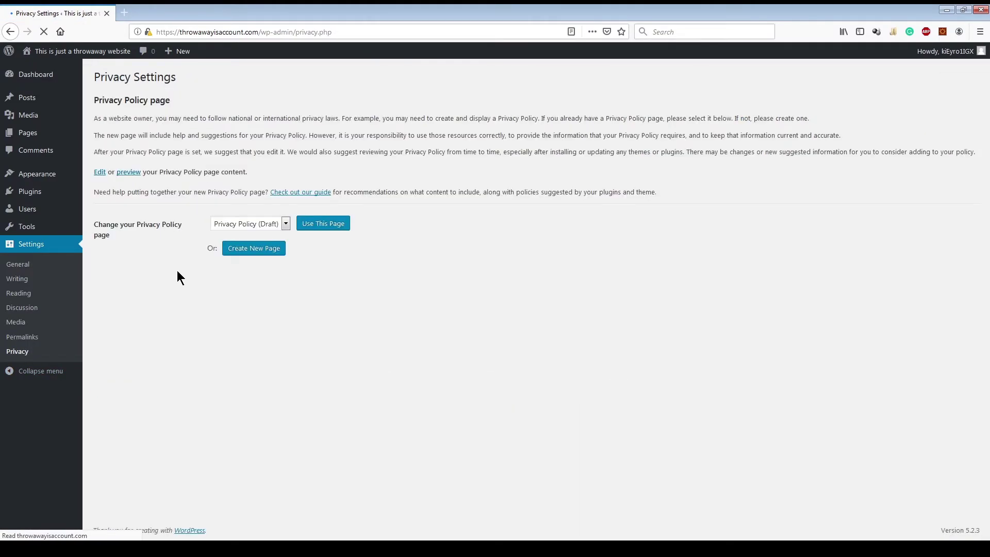
left_click(263, 224)
left_click(421, 241)
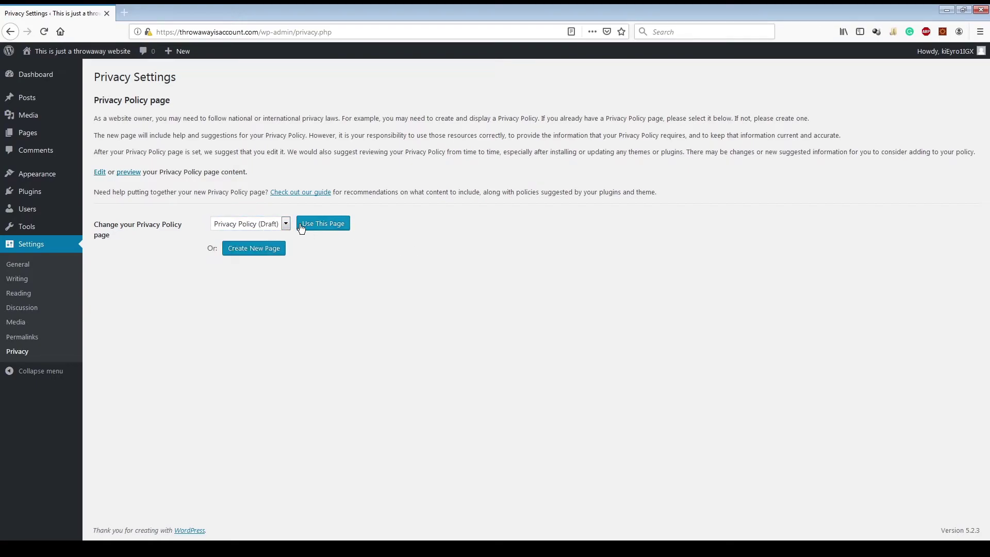
left_click(283, 228)
left_click(272, 252)
Step: Return to the Dashboard and look over its welcome panel and At a Glance box
left_click(35, 75)
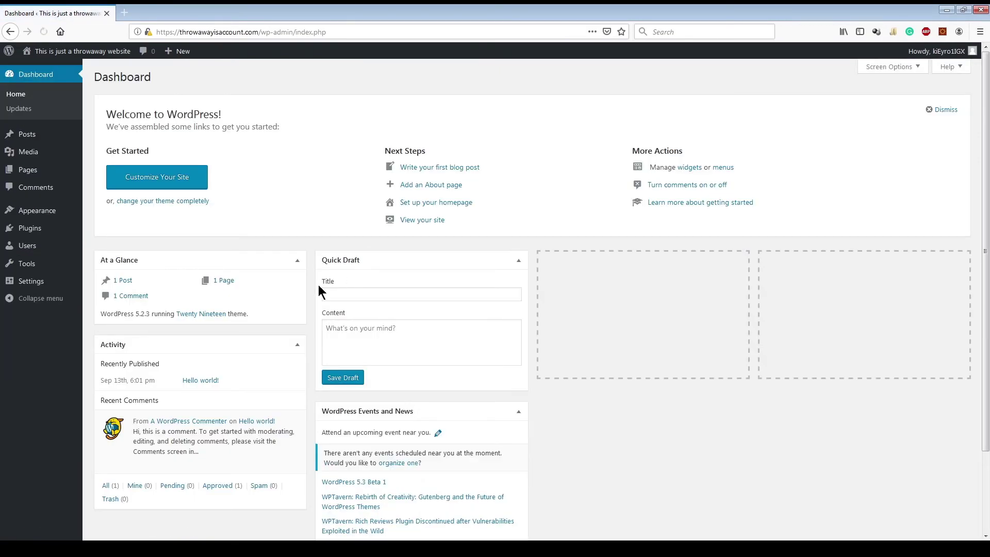
scroll(319, 285, "down", 2)
scroll(318, 286, "up", 3)
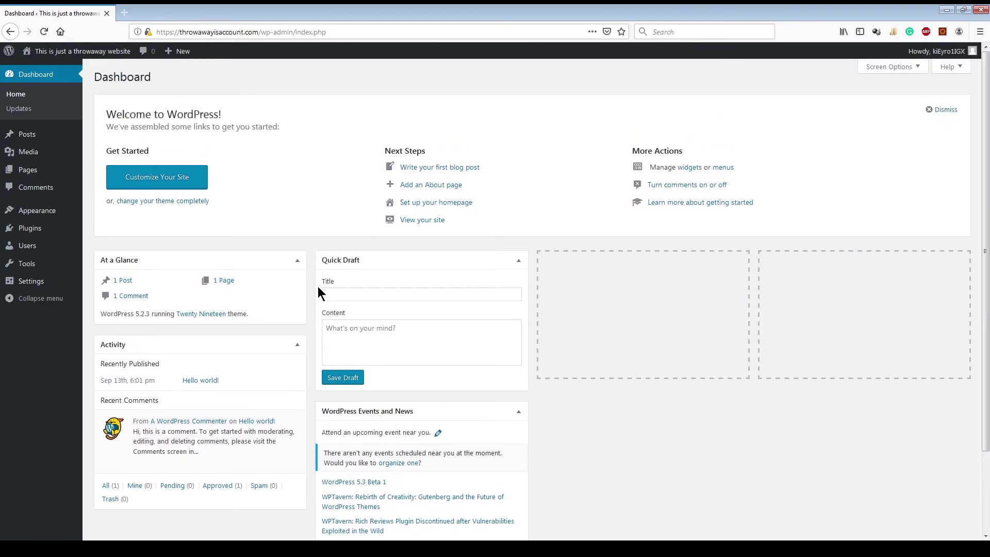